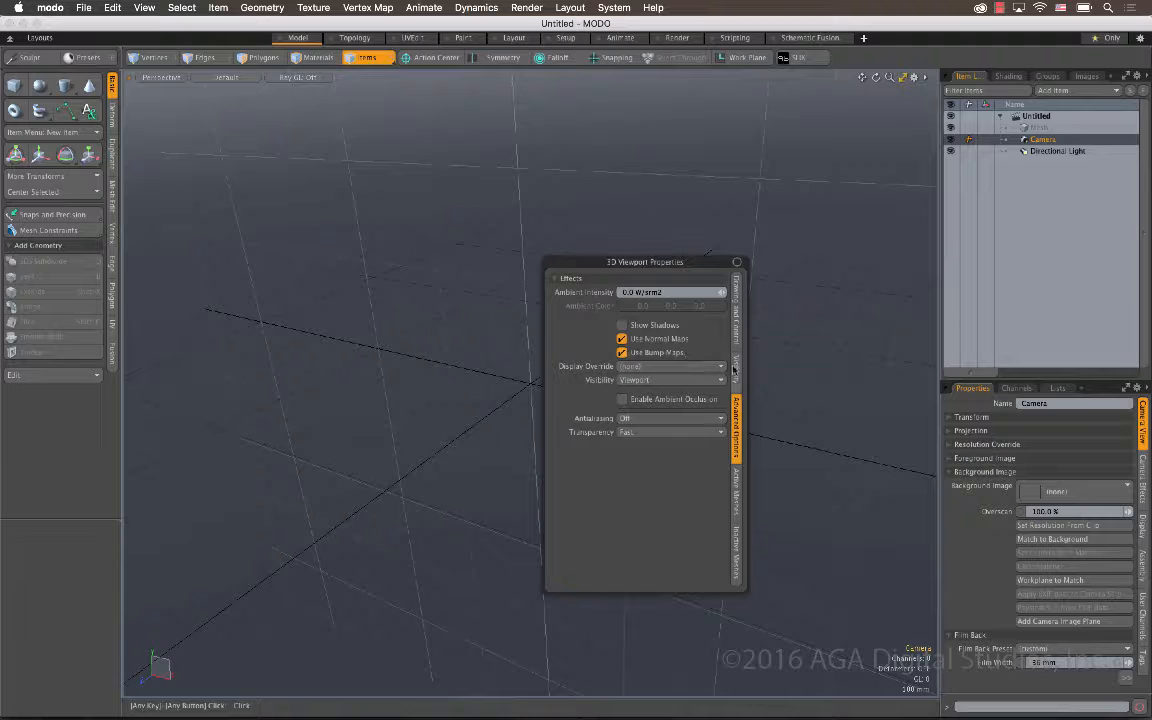
Step: Turn on the display of cameras in the 3D viewport's visibility options and bring the whole camera into view
{"action": "left_click", "coordinate": [737, 368]}
{"action": "left_click", "coordinate": [737, 305]}
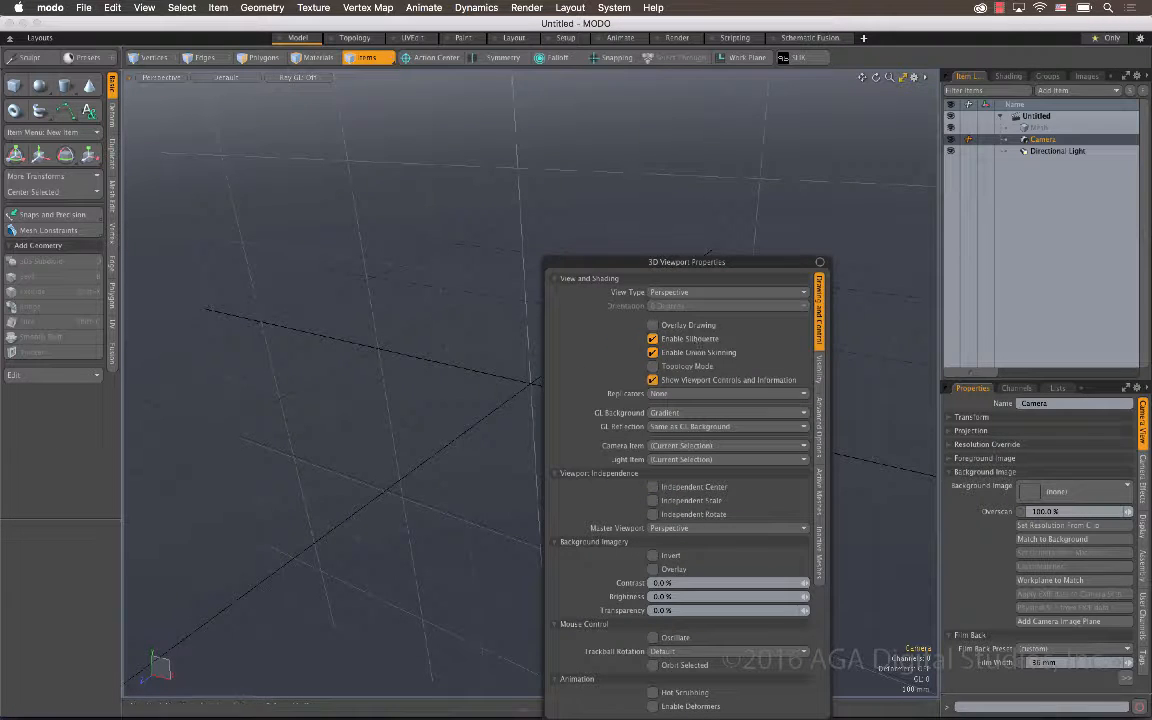
{"action": "left_click", "coordinate": [818, 372]}
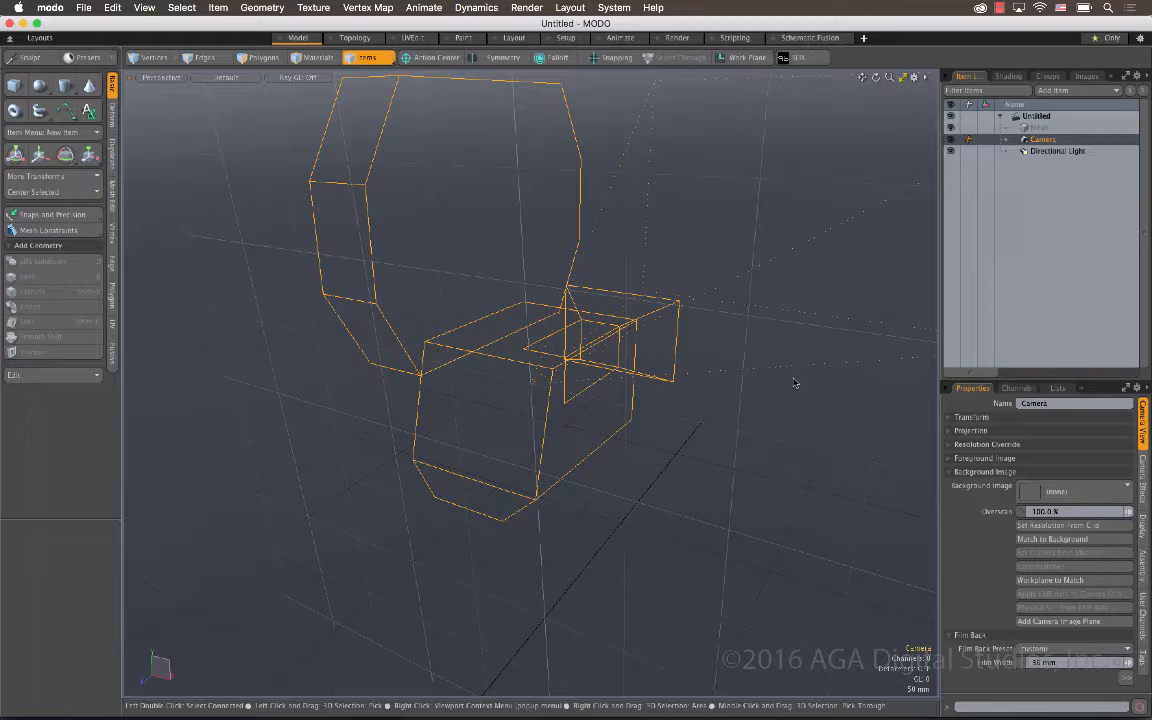
{"action": "left_click_drag", "start_coordinate": [797, 381], "coordinate": [779, 188], "text": "alt"}
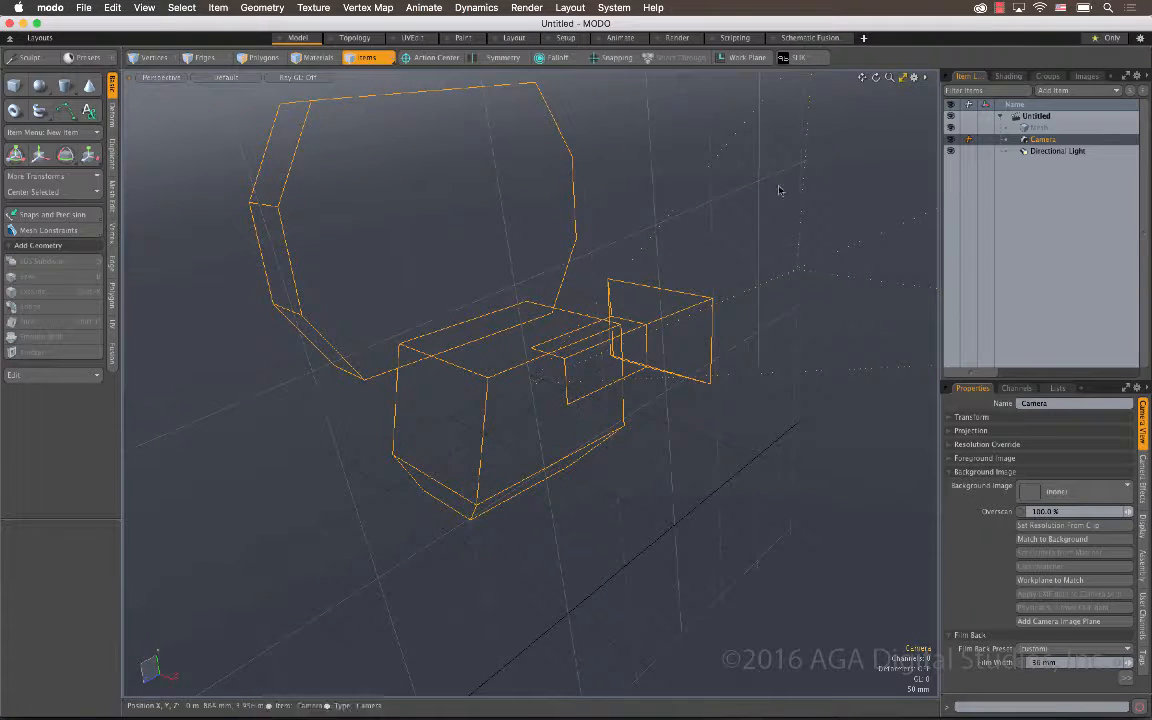
{"action": "left_click_drag", "start_coordinate": [877, 97], "coordinate": [657, 309], "text": "ctrl+alt"}
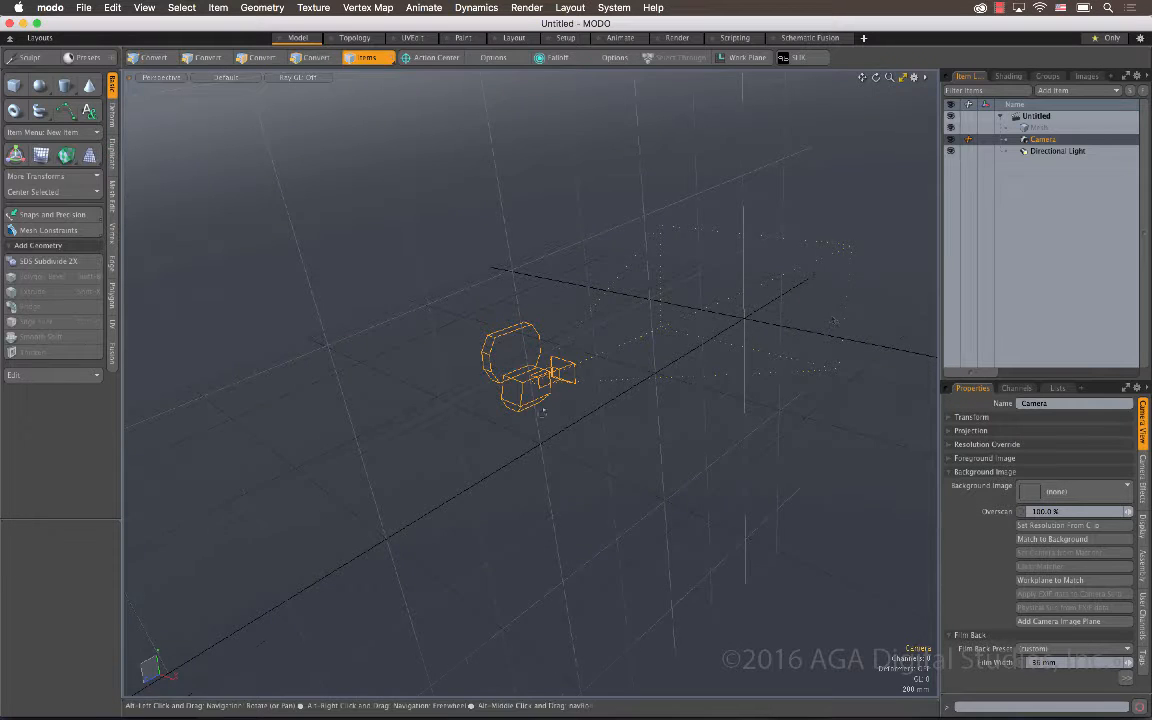
{"action": "left_click_drag", "start_coordinate": [542, 410], "coordinate": [760, 317], "text": "alt"}
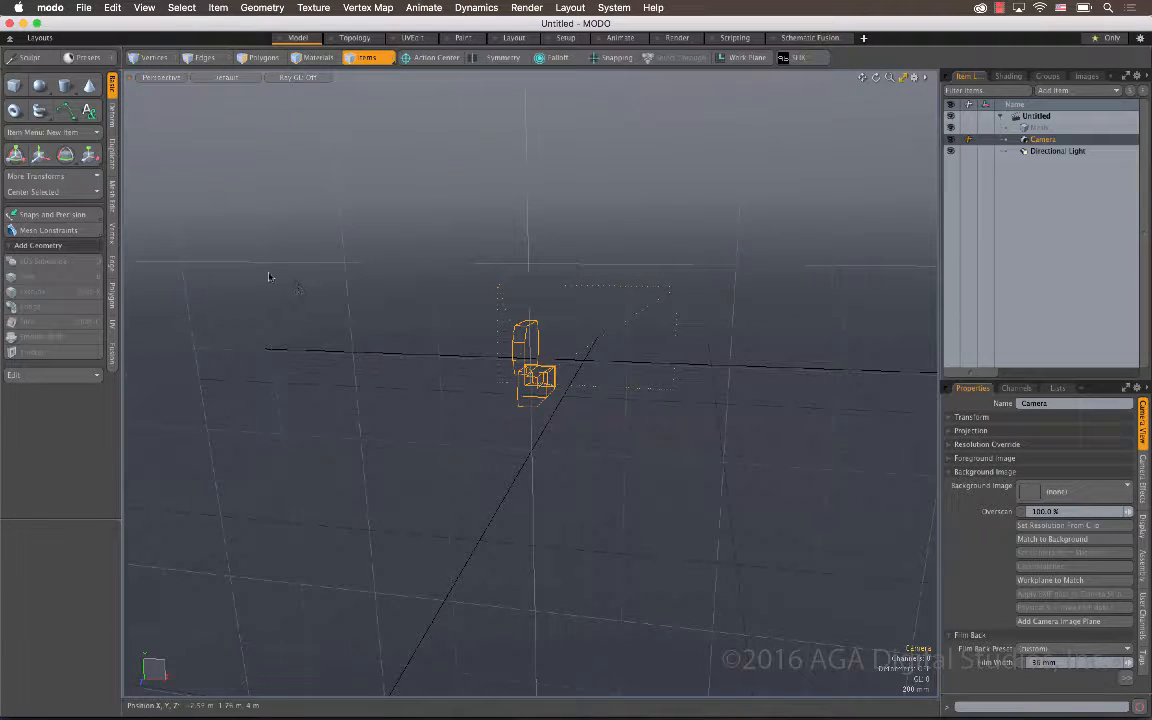
Step: Draw a flat rectangle with the Cube primitive in front of the camera and center its polygon on the world origin
{"action": "left_click", "coordinate": [15, 85]}
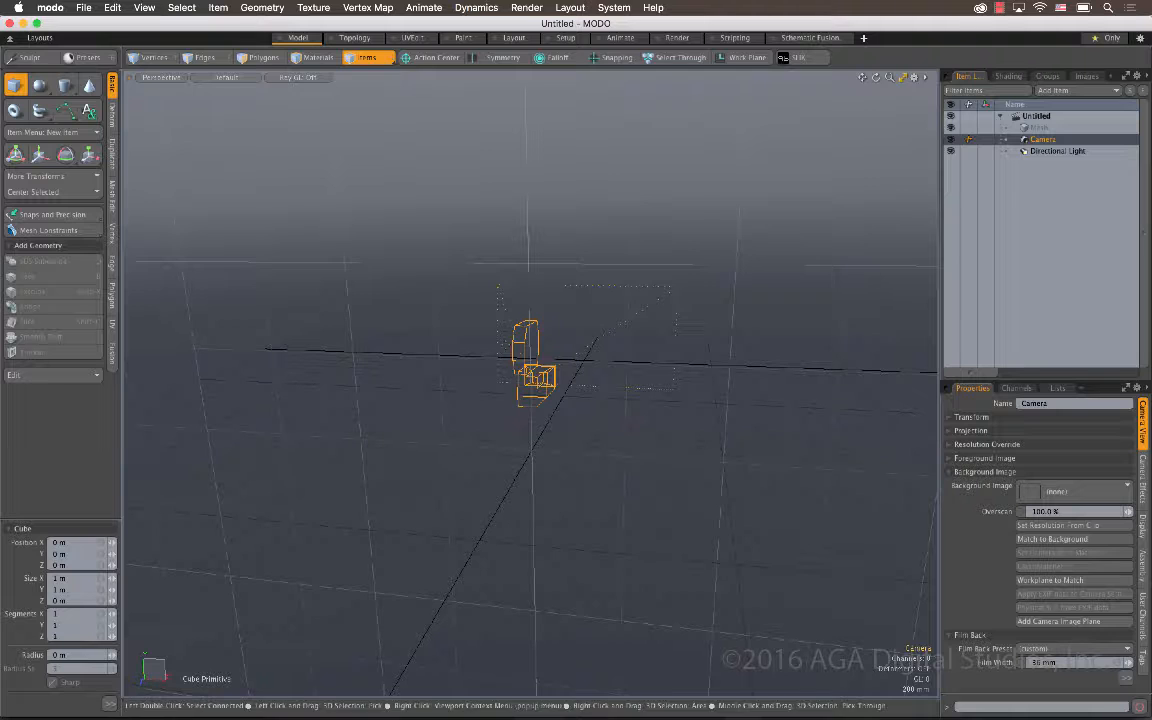
{"action": "left_click_drag", "start_coordinate": [497, 327], "coordinate": [677, 444]}
{"action": "key", "text": "space"}
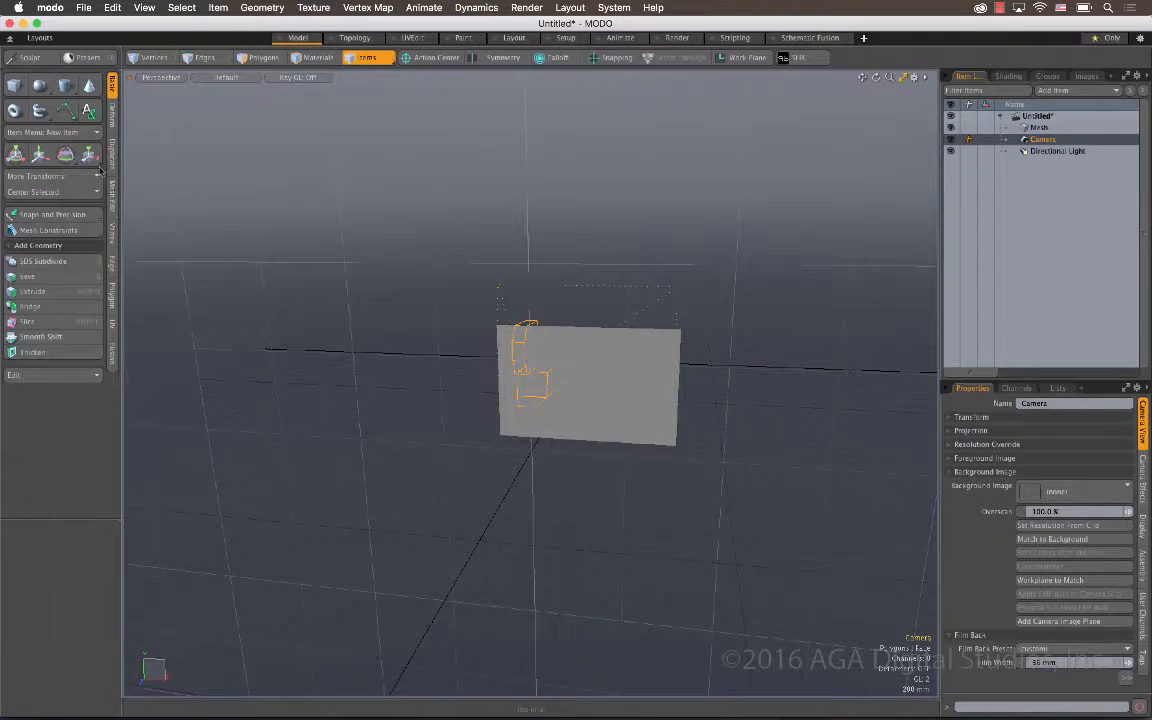
{"action": "left_click", "coordinate": [254, 58]}
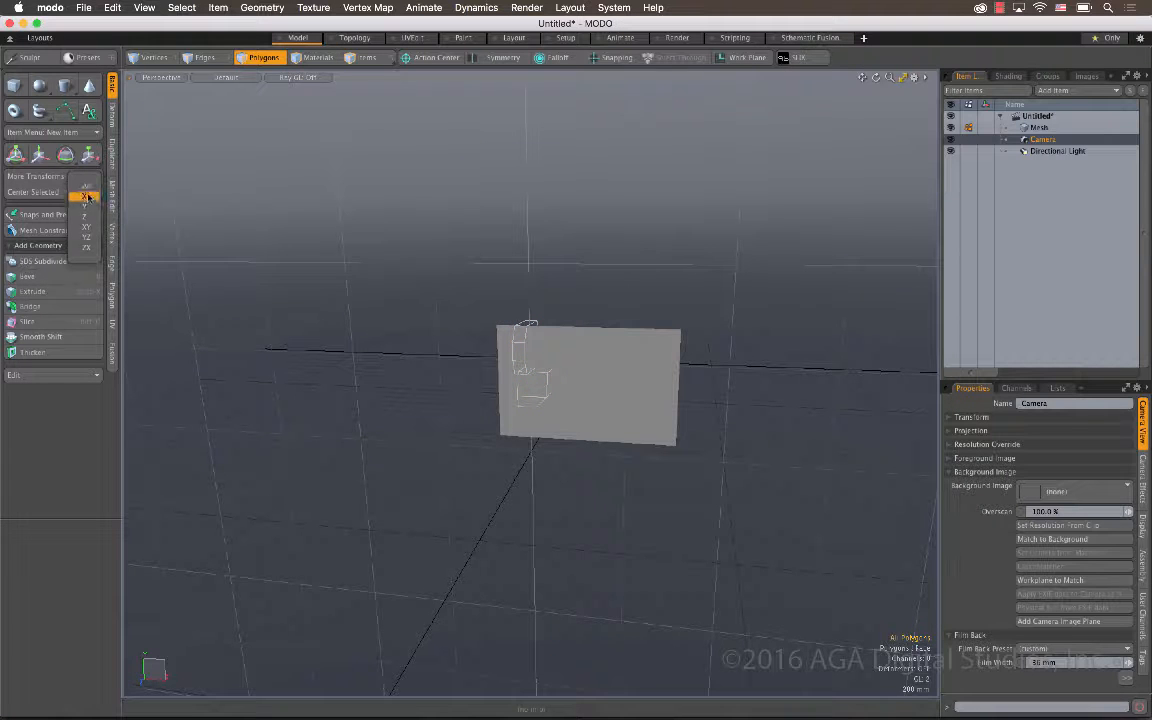
{"action": "left_click_drag", "start_coordinate": [558, 404], "coordinate": [538, 381], "text": "alt"}
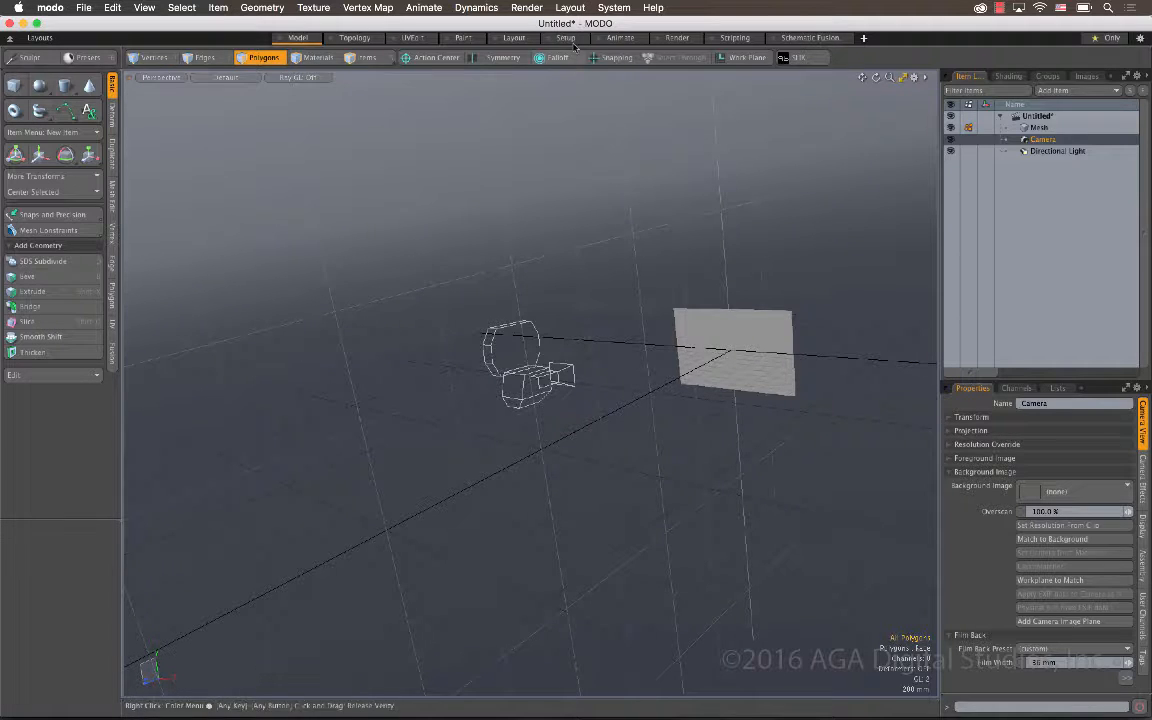
Step: Switch to the Setup layout, split the camera viewport into two side by side, and set one of them to Perspective
{"action": "left_click", "coordinate": [620, 37]}
{"action": "key", "text": "a"}
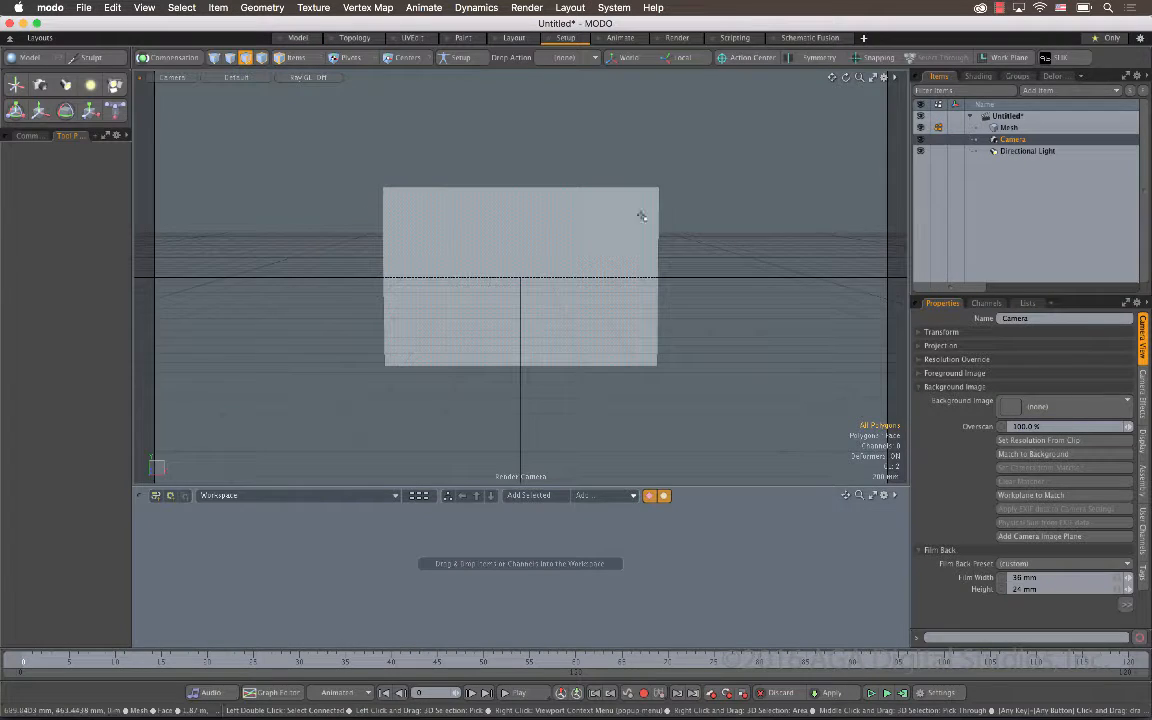
{"action": "left_click_drag", "start_coordinate": [640, 214], "coordinate": [420, 205], "text": "alt"}
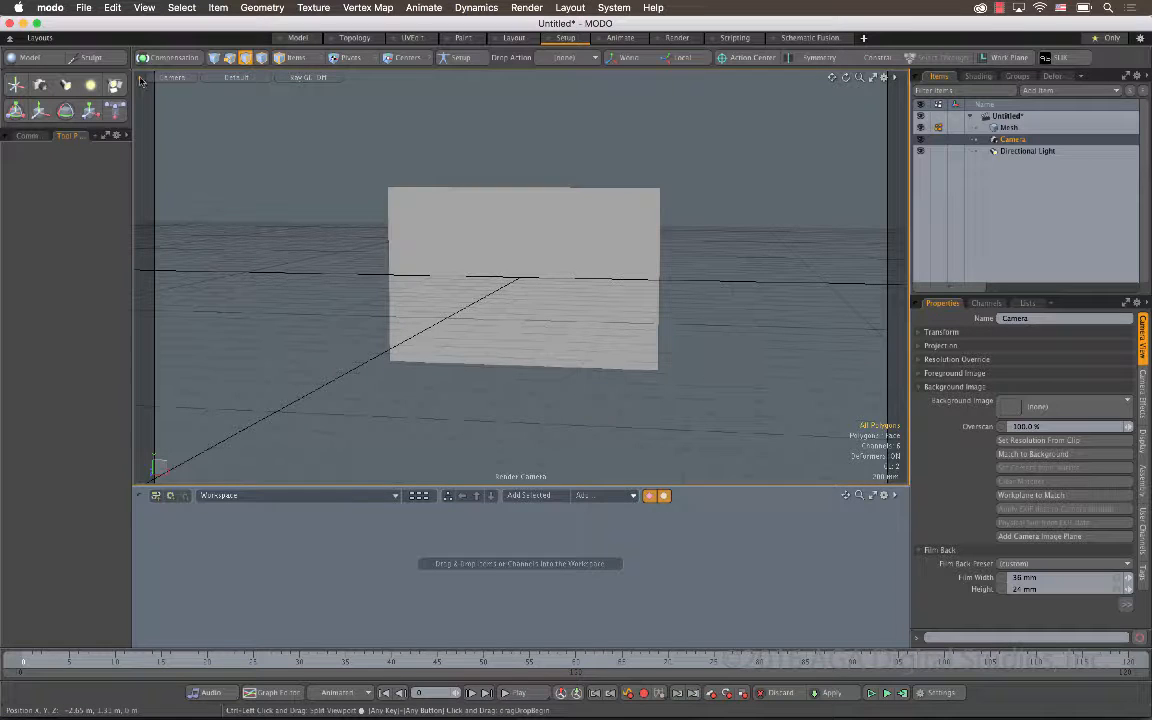
{"action": "left_click_drag", "start_coordinate": [128, 72], "coordinate": [378, 146], "text": "ctrl"}
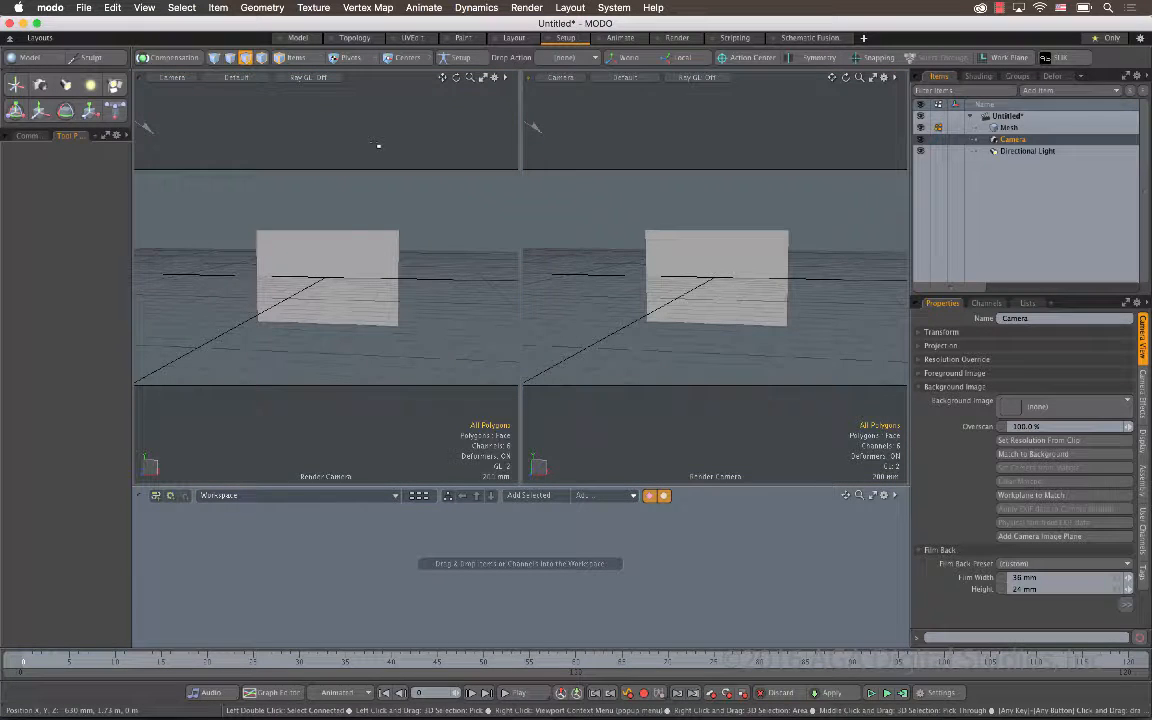
{"action": "left_click", "coordinate": [176, 78]}
{"action": "left_click", "coordinate": [190, 72]}
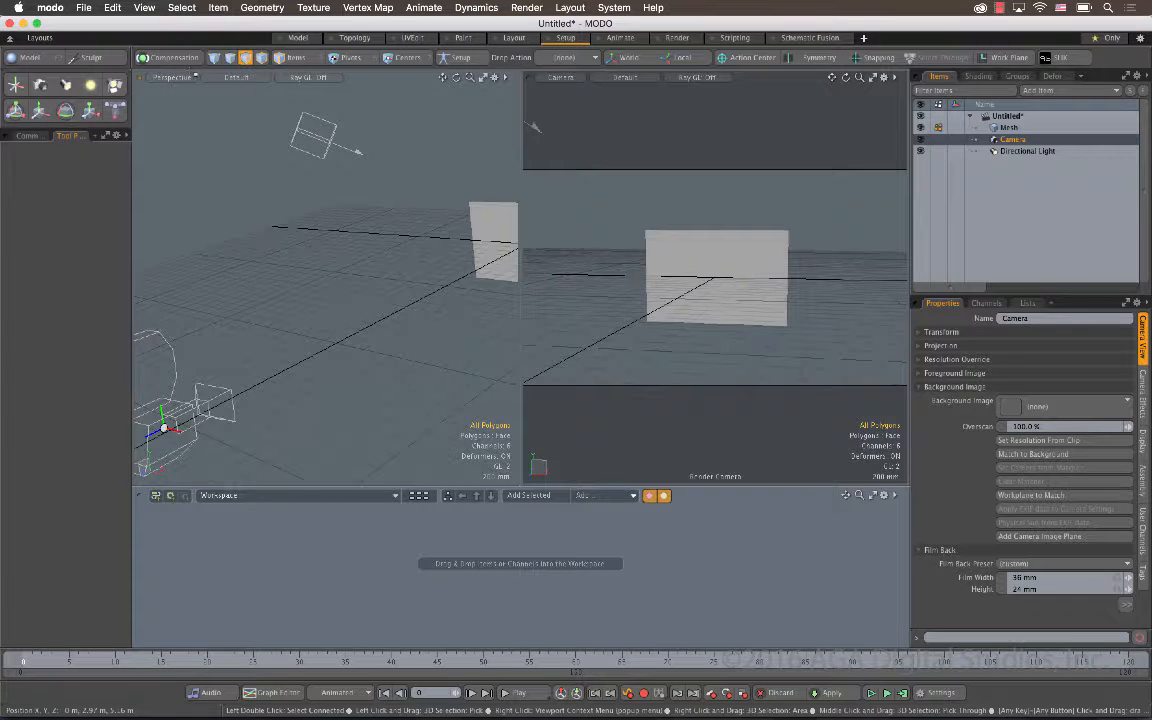
Step: Switch to item selection mode and add the camera to the schematic workspace as a node
{"action": "left_click", "coordinate": [215, 57]}
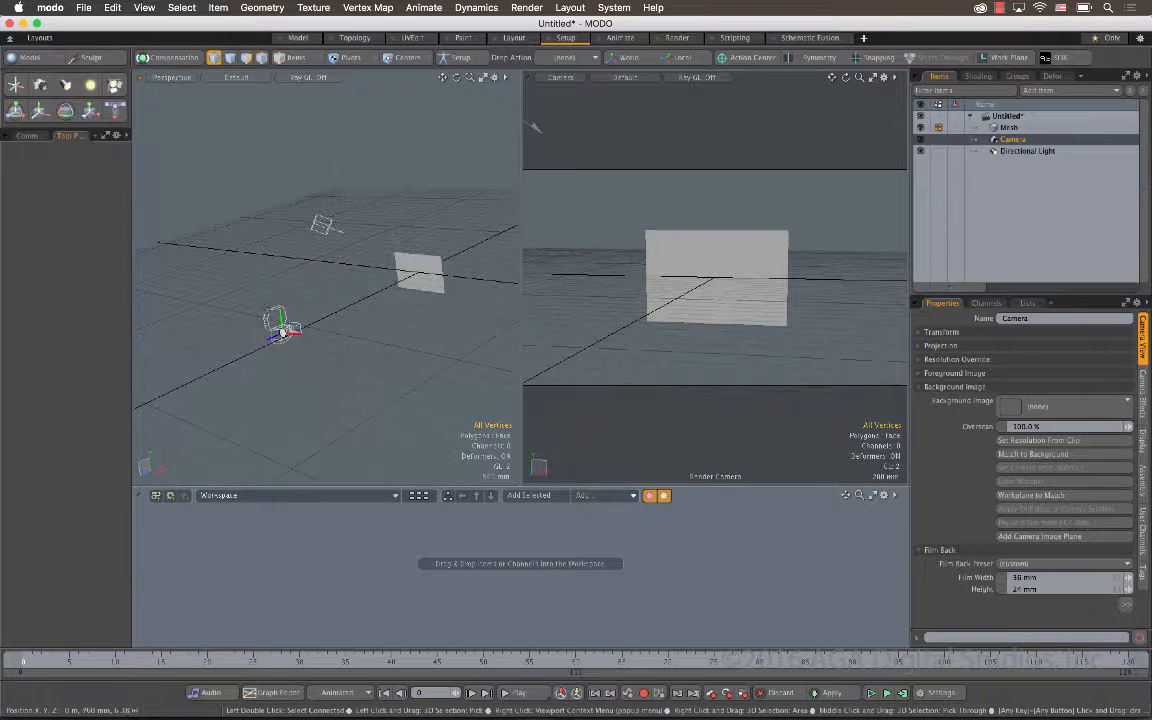
{"action": "left_click", "coordinate": [293, 57]}
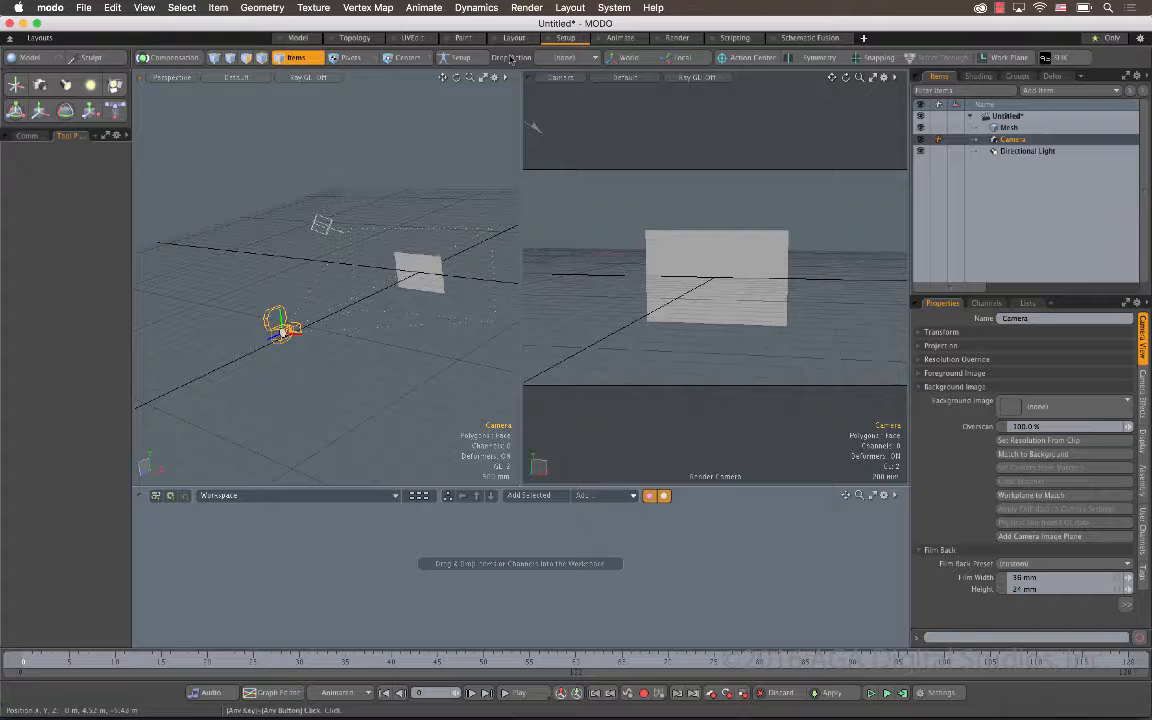
{"action": "left_click_drag", "start_coordinate": [470, 77], "coordinate": [412, 74]}
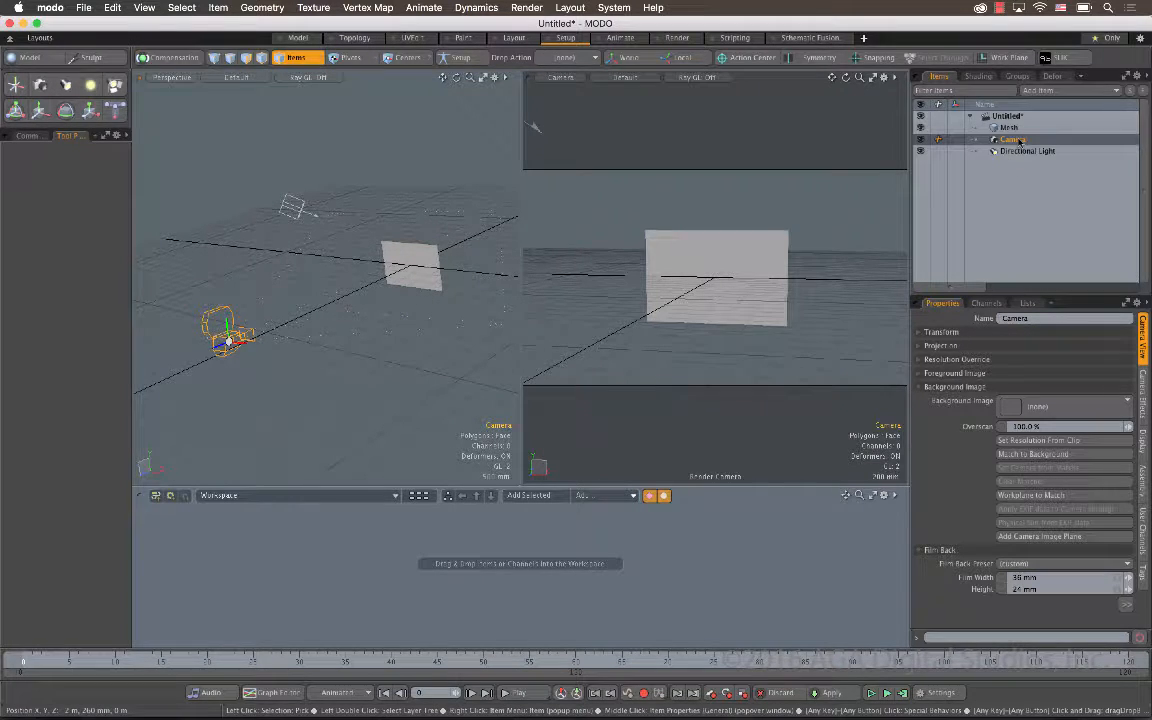
{"action": "left_click_drag", "start_coordinate": [1017, 140], "coordinate": [345, 564]}
{"action": "left_click", "coordinate": [585, 547]}
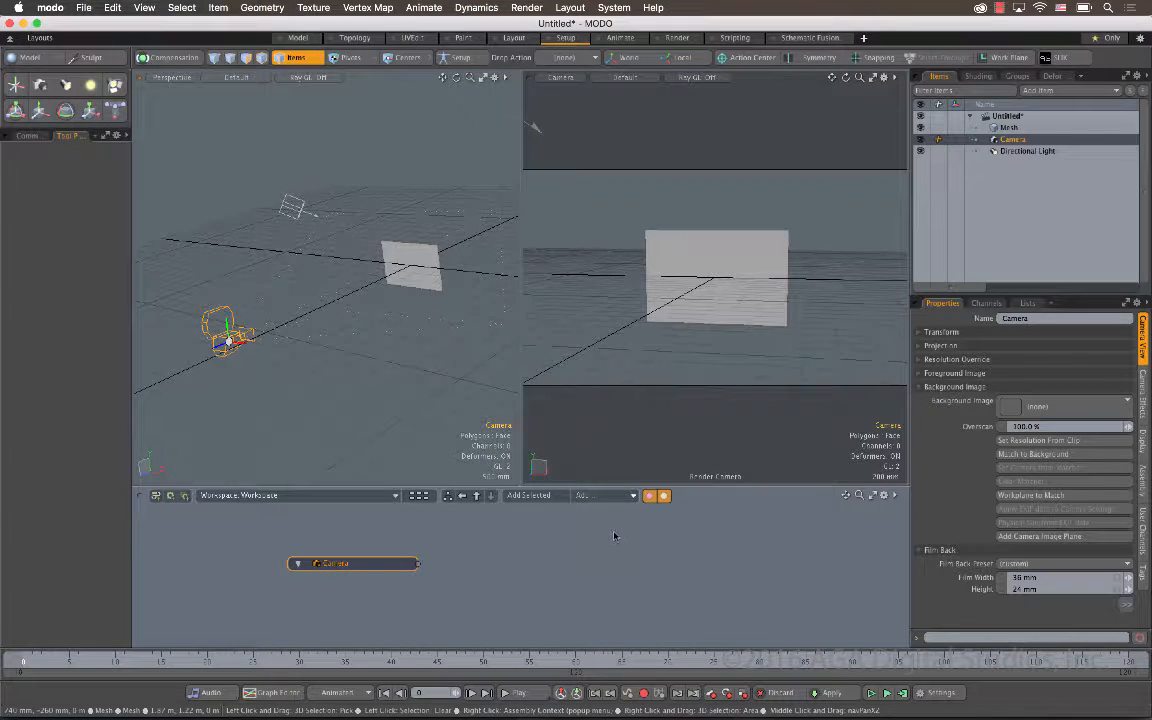
Step: Add a Camera Plane constraint modifier to the schematic and link the camera node to its Camera input
{"action": "left_click", "coordinate": [608, 495]}
{"action": "mouse_move", "coordinate": [688, 510]}
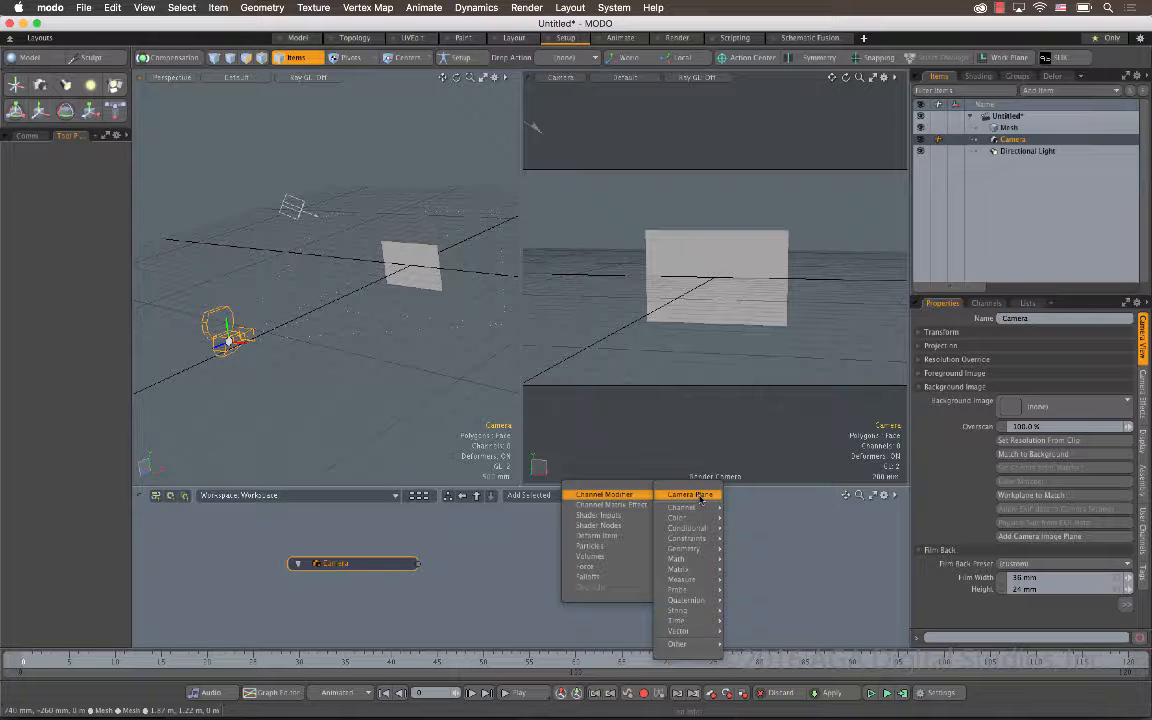
{"action": "mouse_move", "coordinate": [707, 540]}
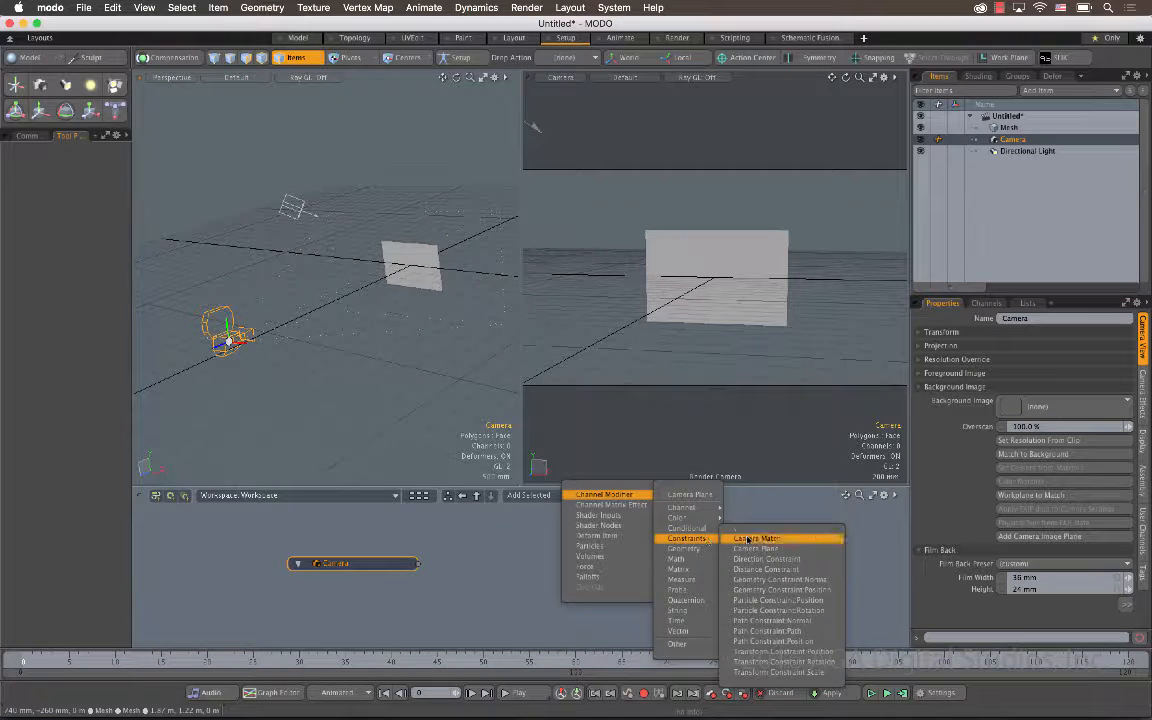
{"action": "left_click", "coordinate": [817, 548]}
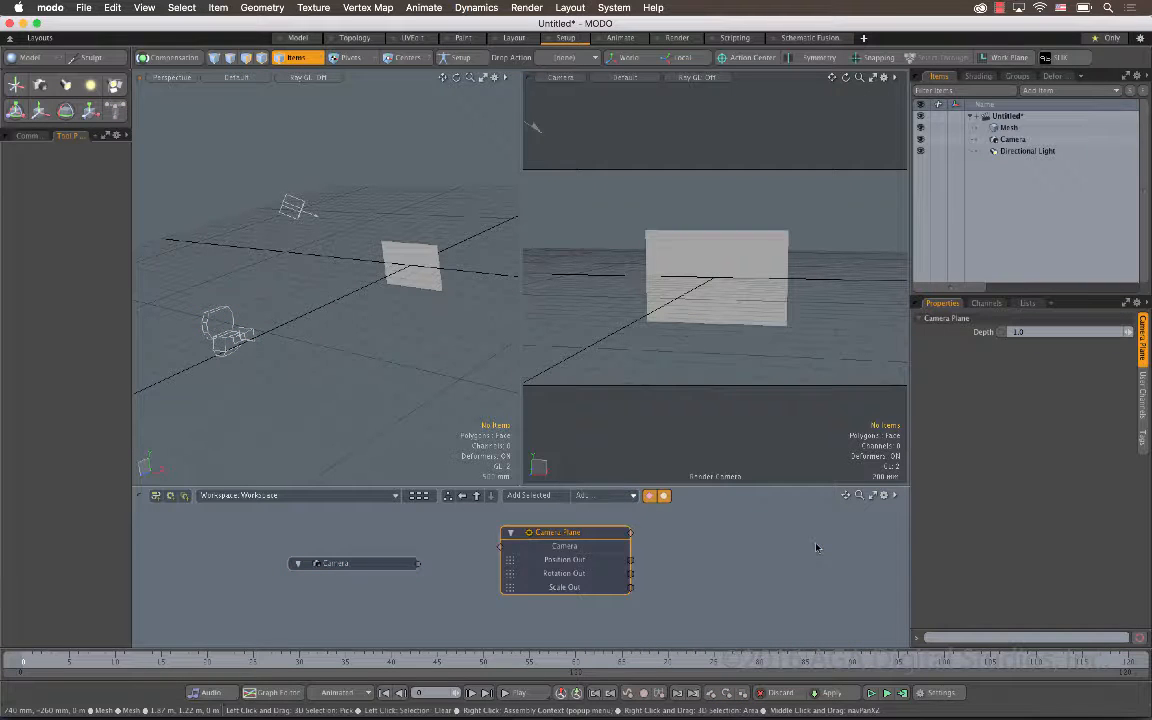
{"action": "left_click_drag", "start_coordinate": [422, 565], "coordinate": [474, 556]}
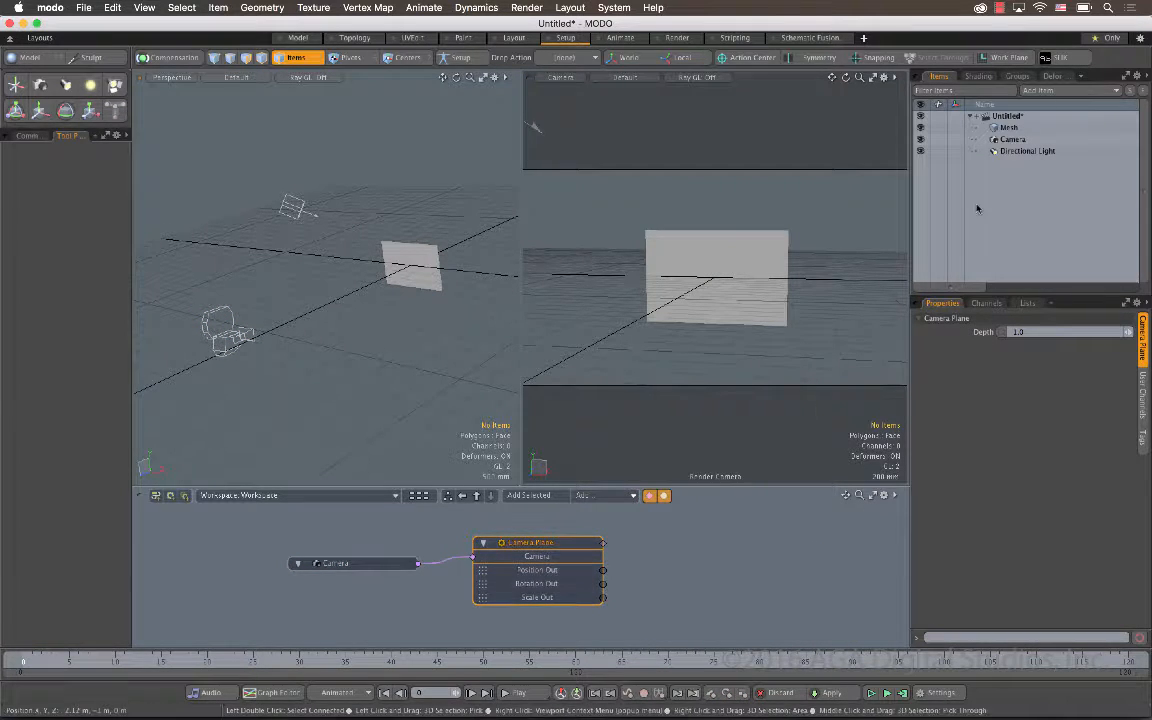
Step: Add the mesh's World Position, World Rotation and World Scale channels to the schematic
{"action": "left_click", "coordinate": [1012, 128]}
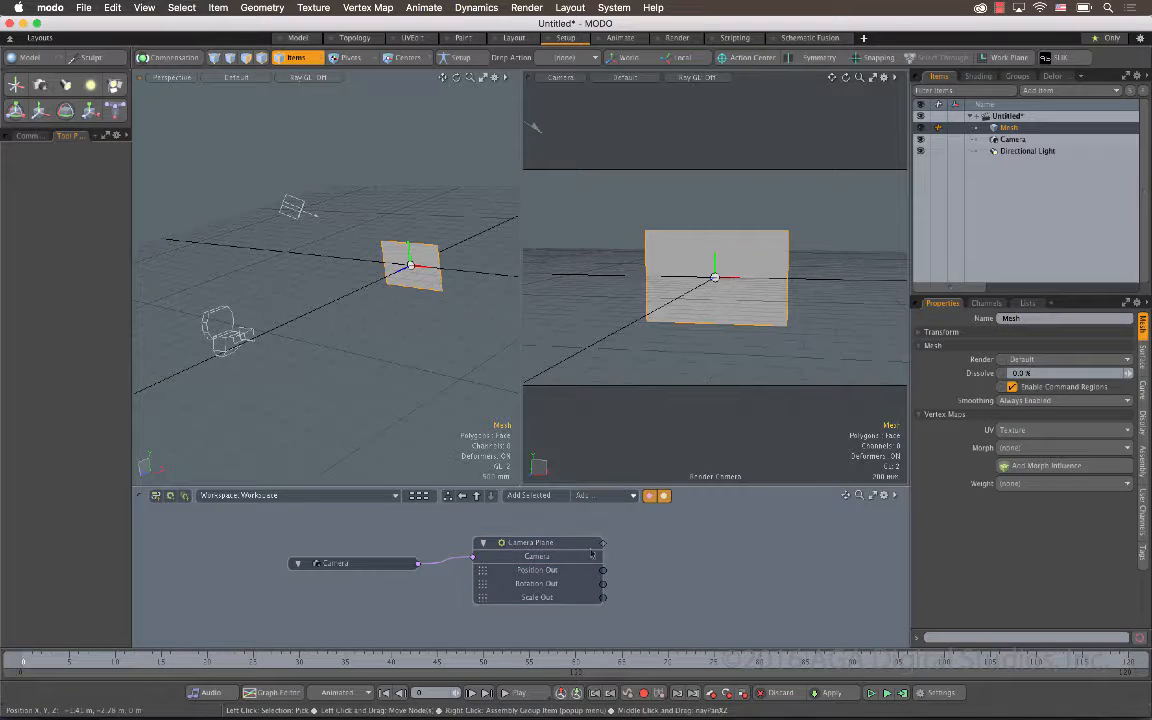
{"action": "left_click", "coordinate": [986, 302]}
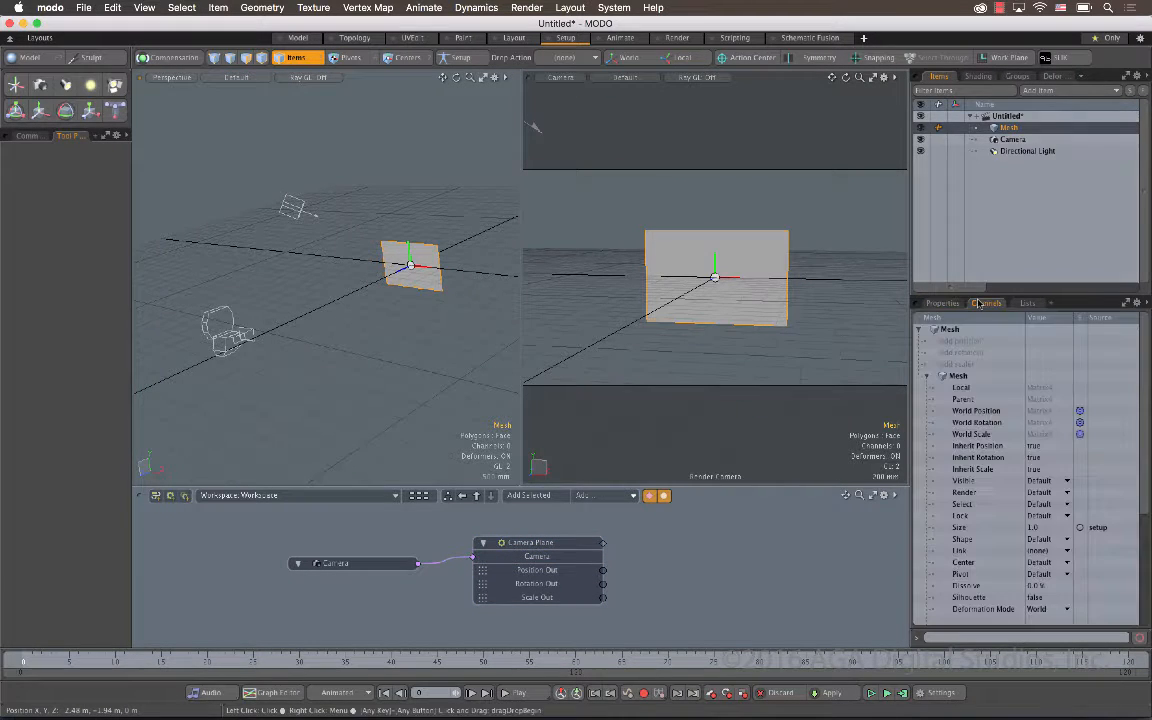
{"action": "left_click_drag", "start_coordinate": [988, 411], "coordinate": [990, 436]}
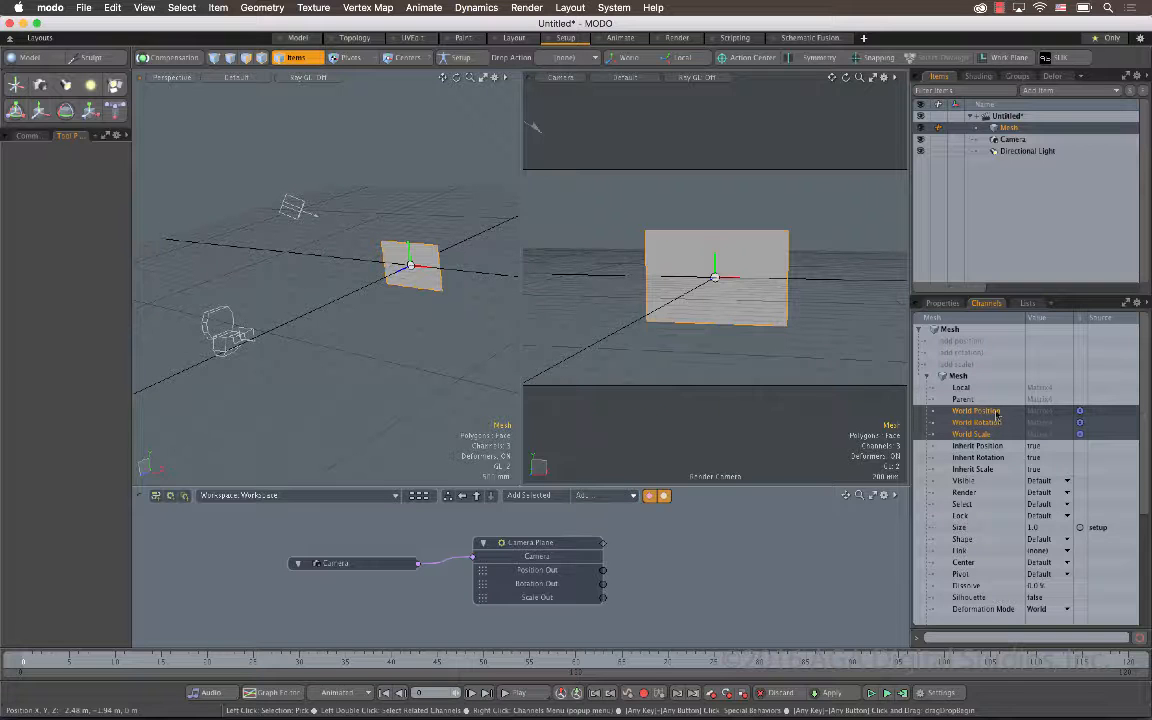
{"action": "left_click_drag", "start_coordinate": [995, 411], "coordinate": [712, 557]}
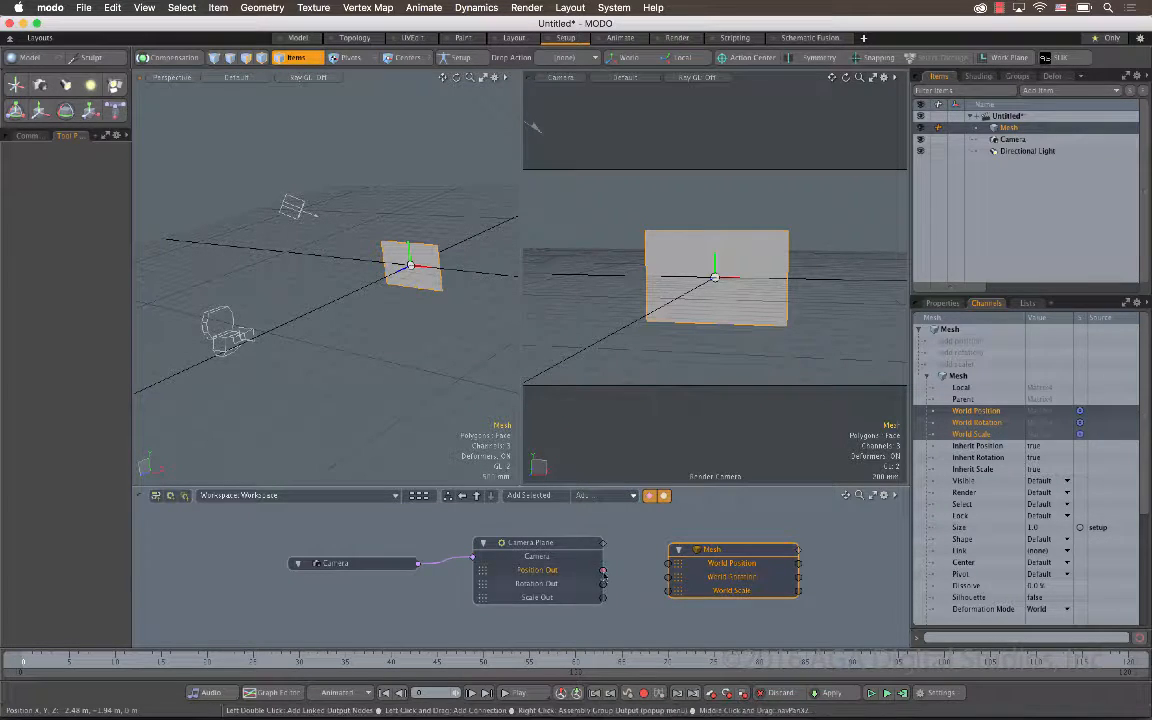
Step: Connect the Camera Plane's Position, Rotation and Scale outputs to the mesh's World Position, World Rotation and World Scale inputs
{"action": "left_click_drag", "start_coordinate": [603, 570], "coordinate": [668, 563]}
{"action": "left_click_drag", "start_coordinate": [603, 583], "coordinate": [668, 577]}
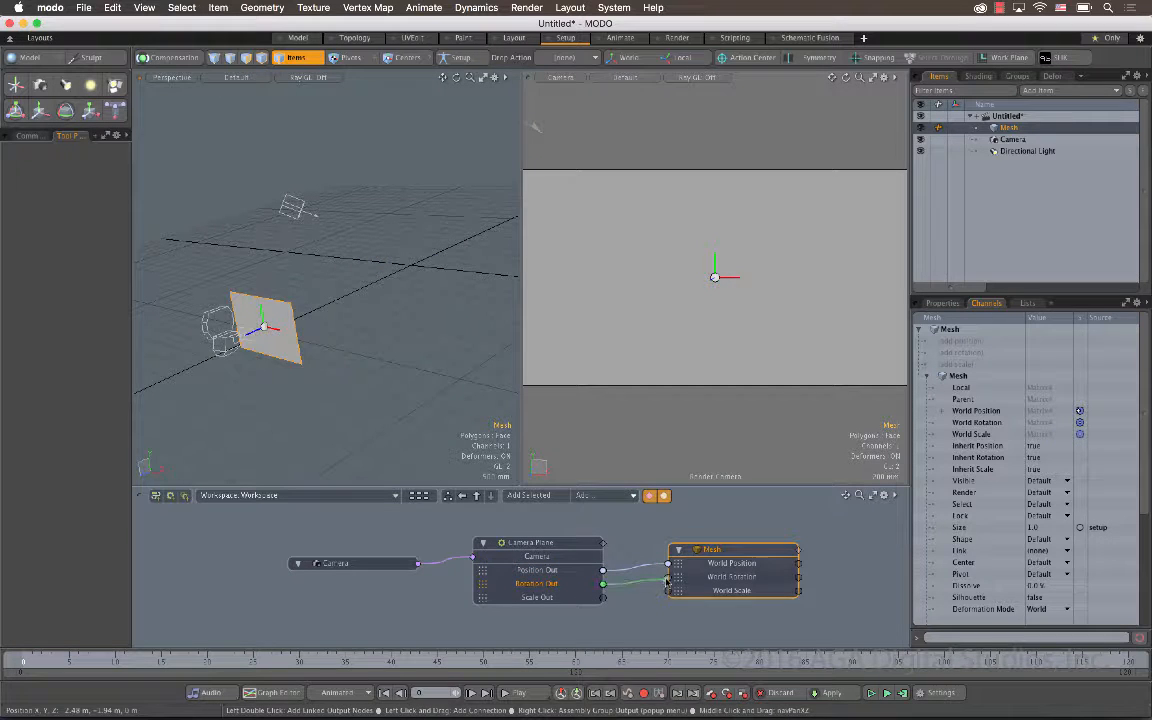
{"action": "left_click_drag", "start_coordinate": [603, 598], "coordinate": [668, 590]}
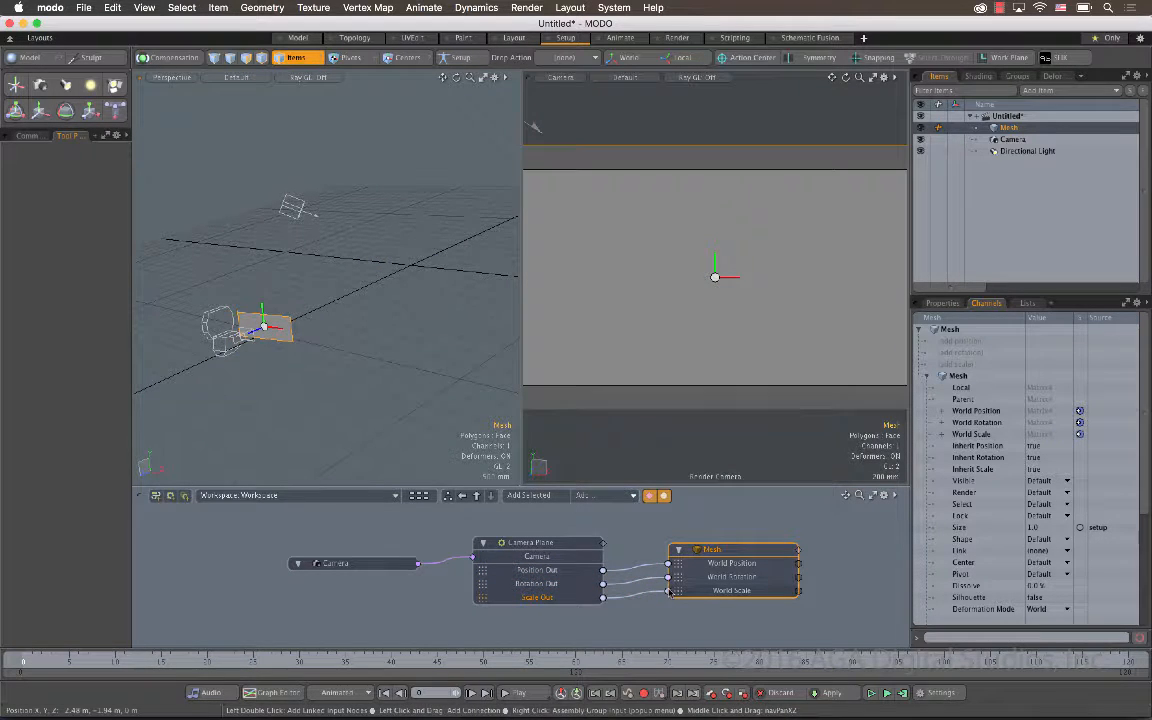
Step: Set the render frame size to 1920 by 1080 pixels in the Render item's properties
{"action": "left_click", "coordinate": [215, 320]}
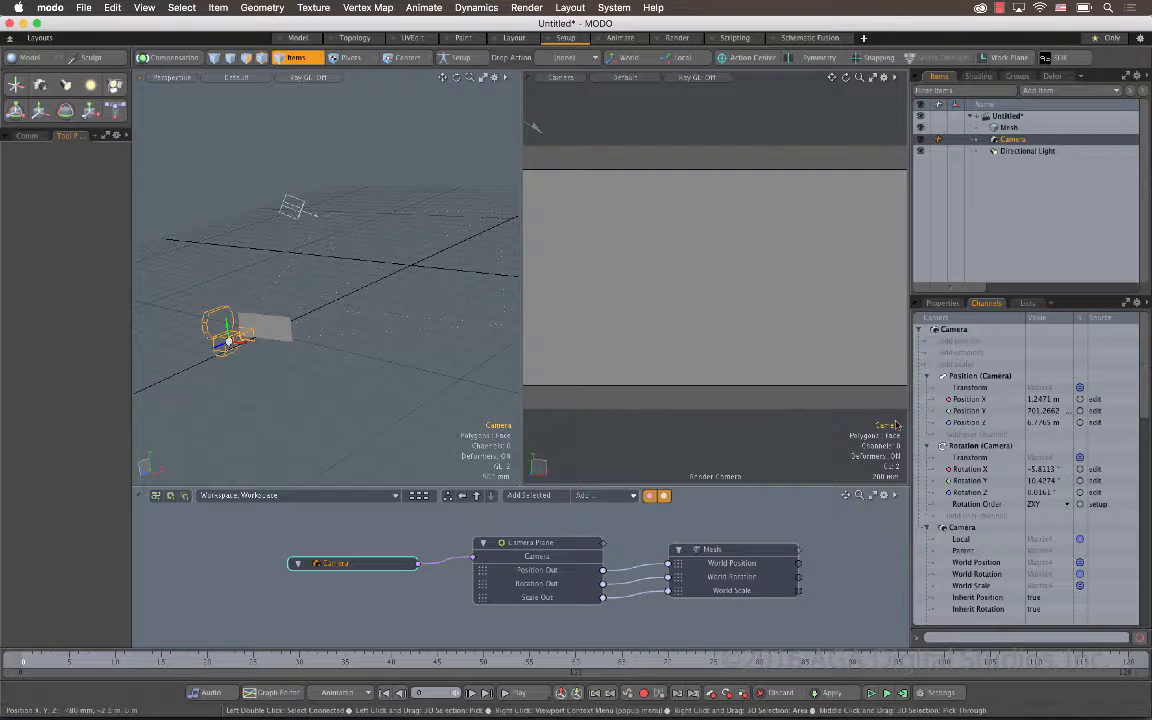
{"action": "left_click", "coordinate": [941, 302]}
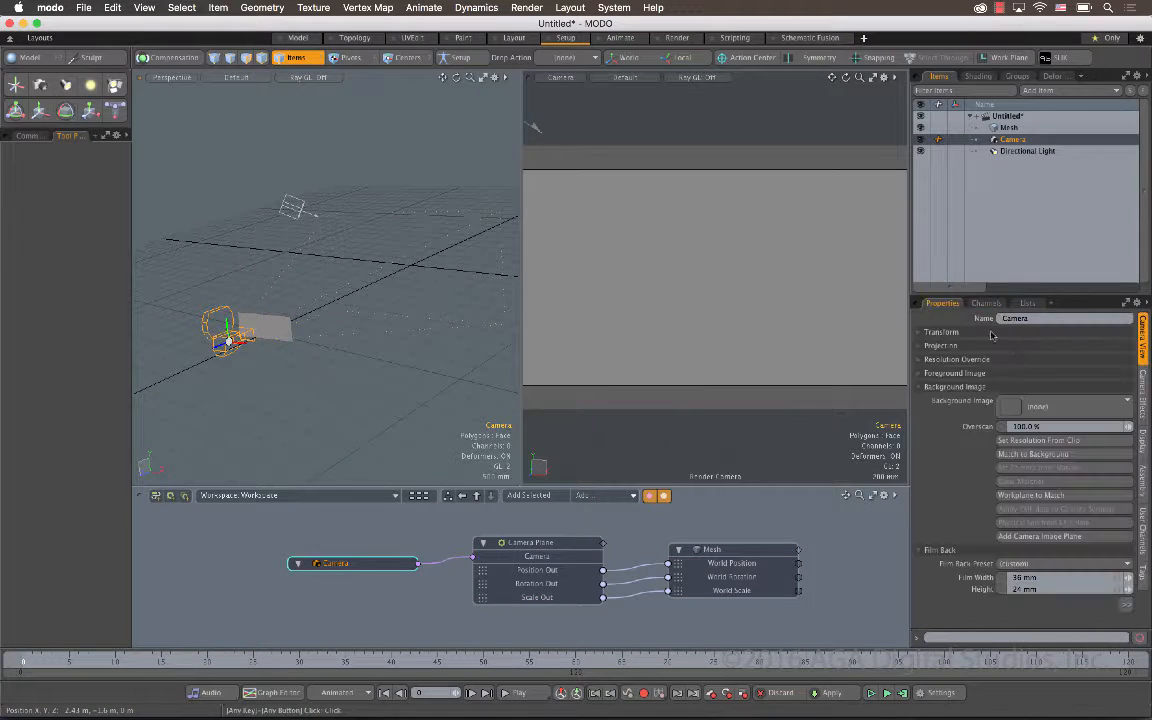
{"action": "left_click", "coordinate": [1143, 392]}
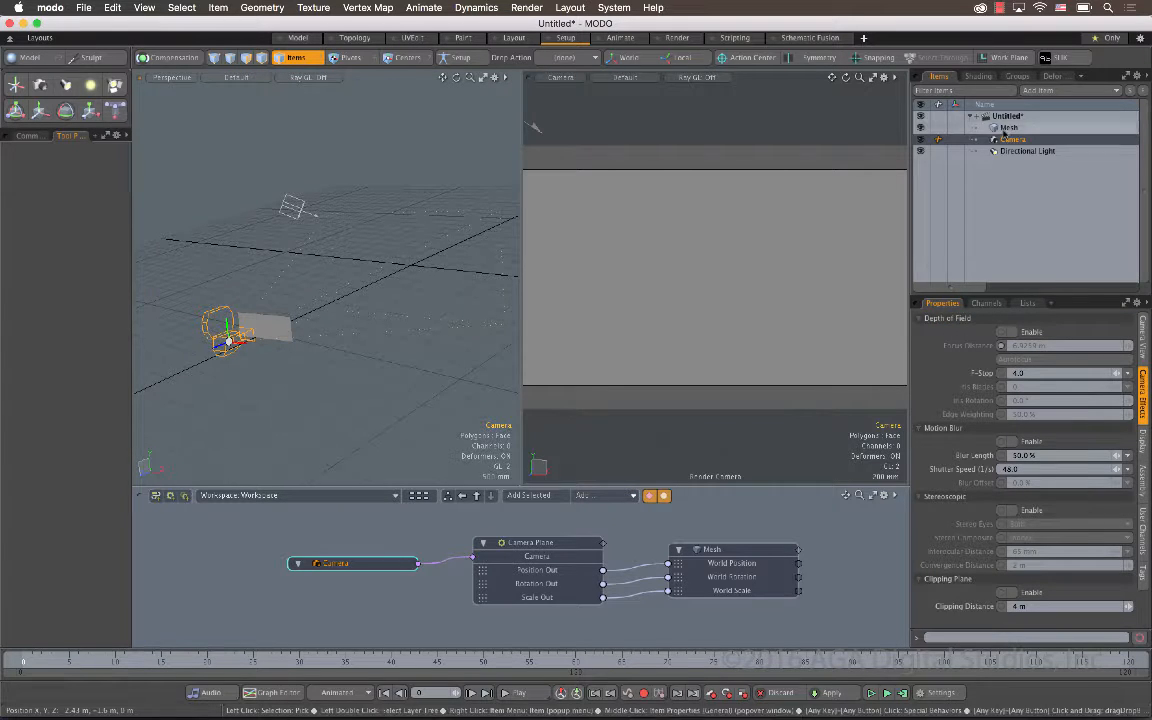
{"action": "left_click", "coordinate": [978, 76]}
{"action": "left_click", "coordinate": [990, 130]}
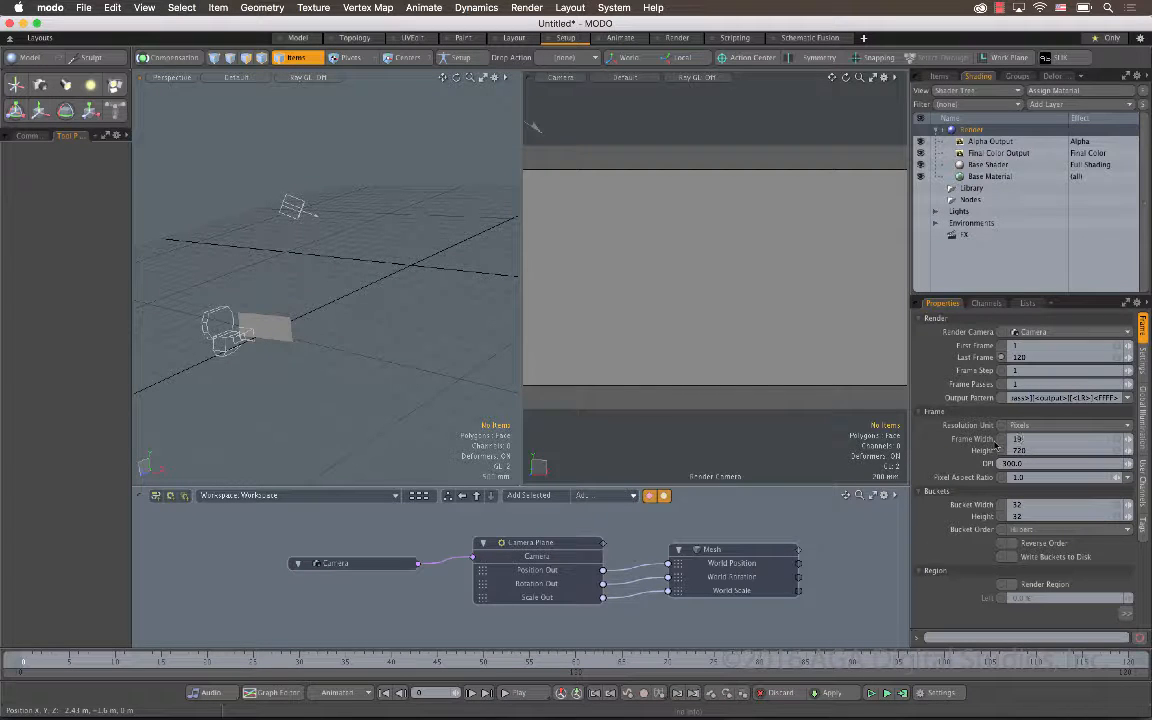
{"action": "key", "text": "Tab"}
{"action": "type", "text": "1"}
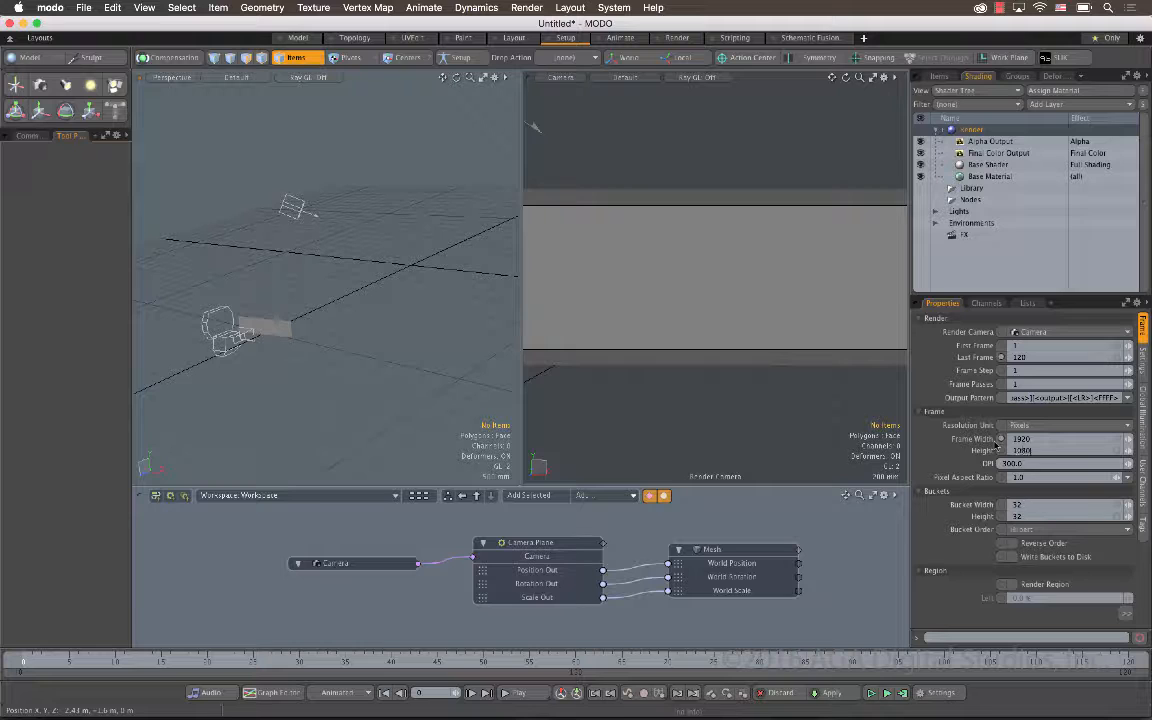
{"action": "type", "text": "080"}
{"action": "key", "text": "Return"}
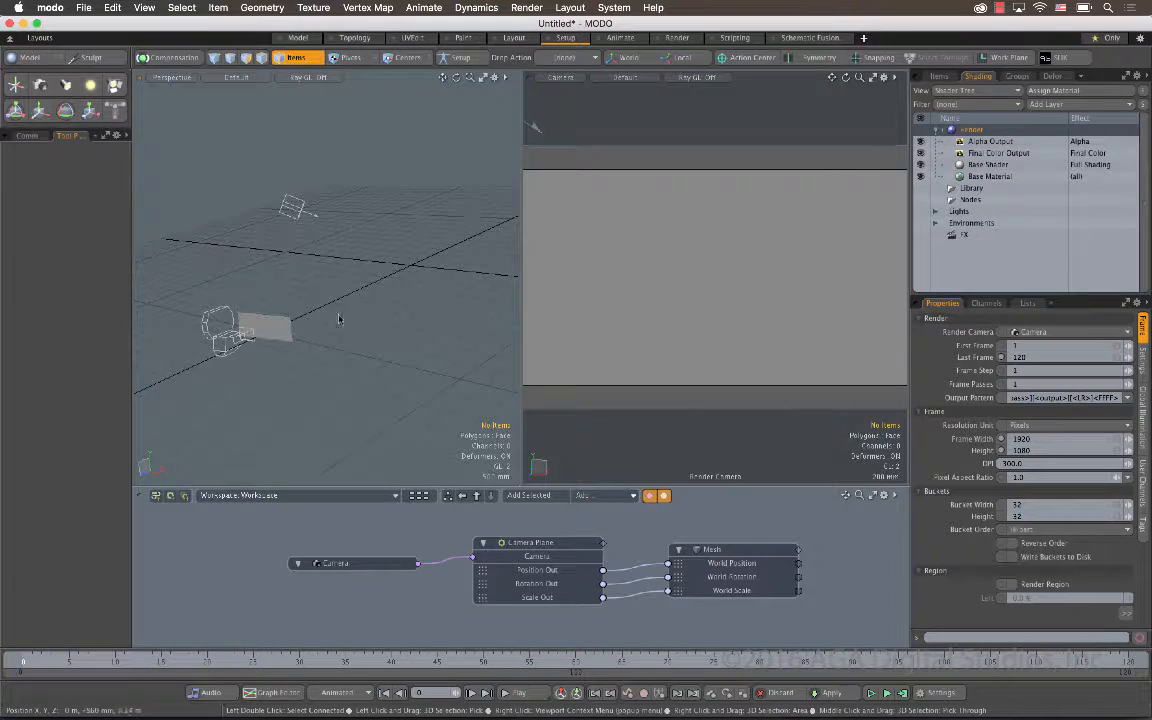
{"action": "left_click", "coordinate": [228, 335]}
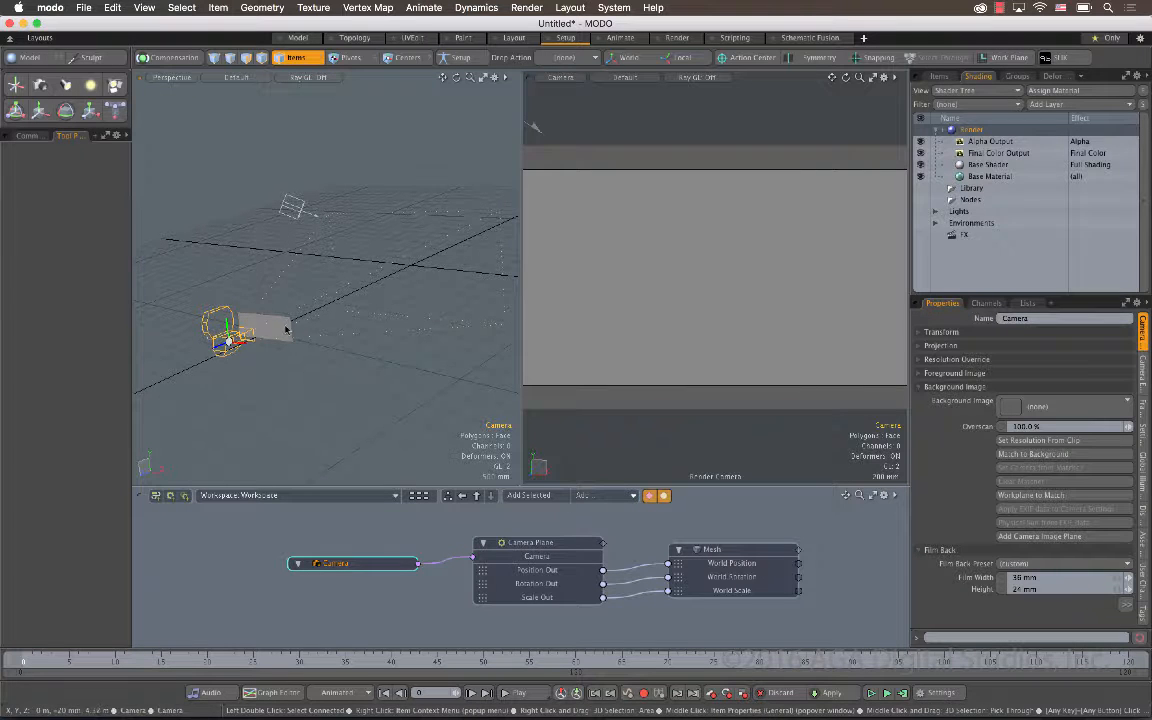
{"action": "left_click_drag", "start_coordinate": [305, 331], "coordinate": [301, 370], "text": "alt"}
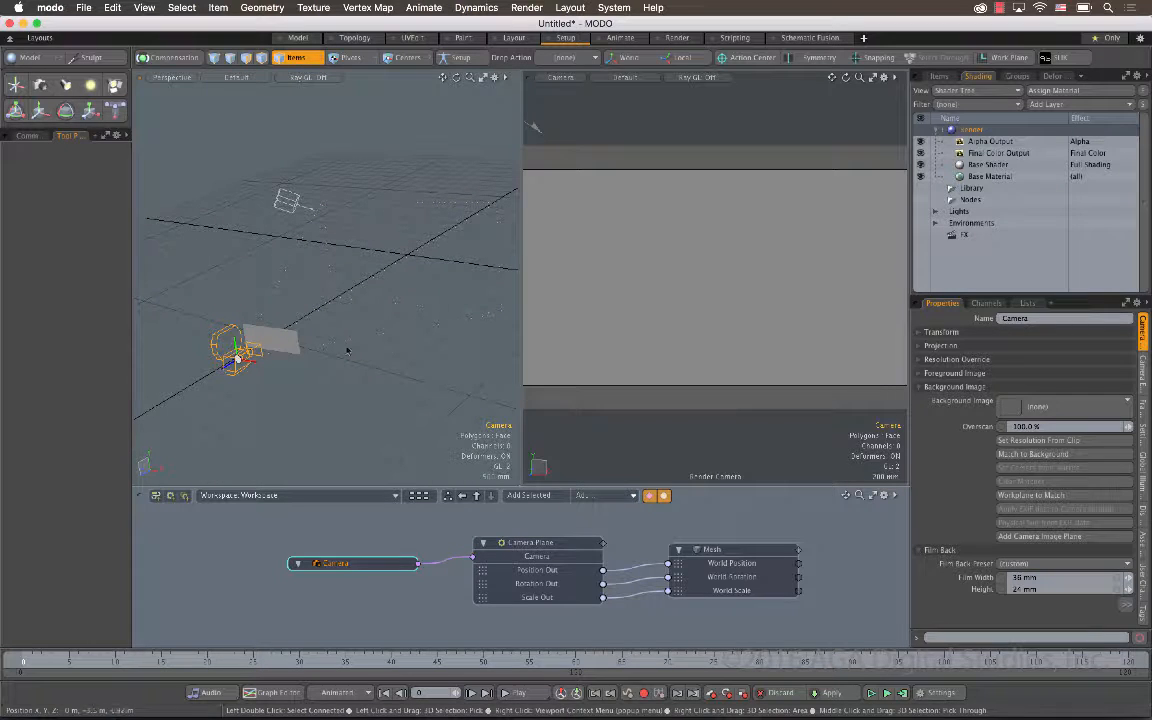
{"action": "left_click", "coordinate": [277, 341]}
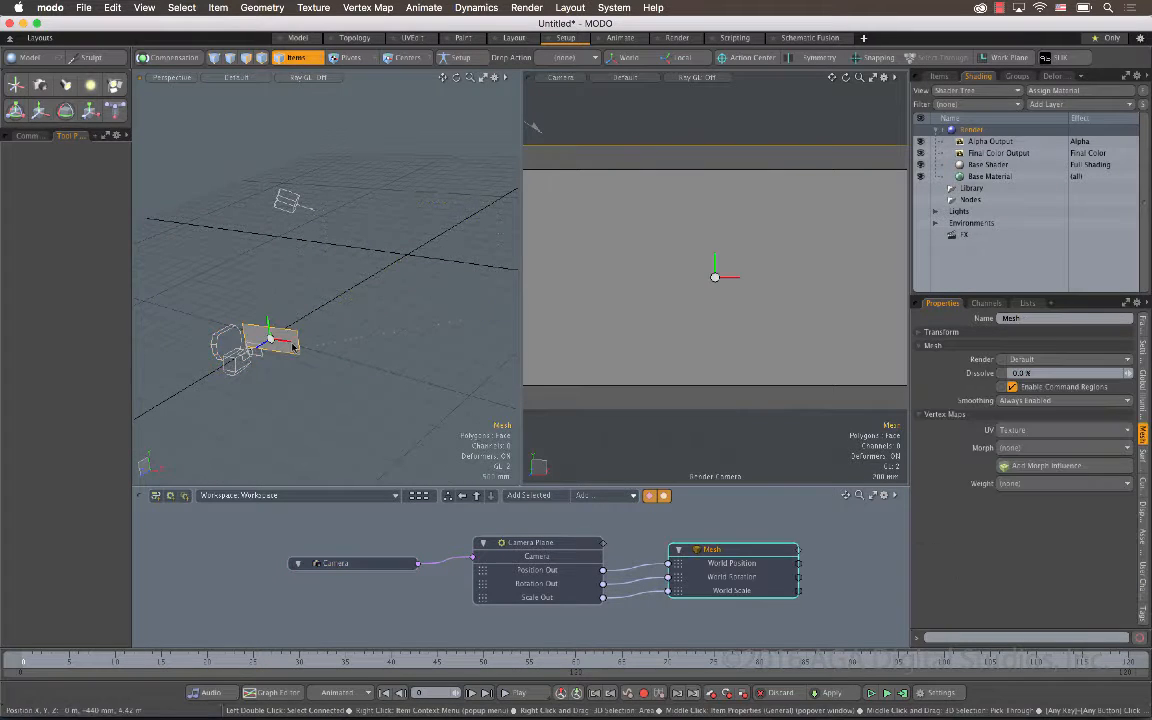
{"action": "left_click", "coordinate": [869, 323]}
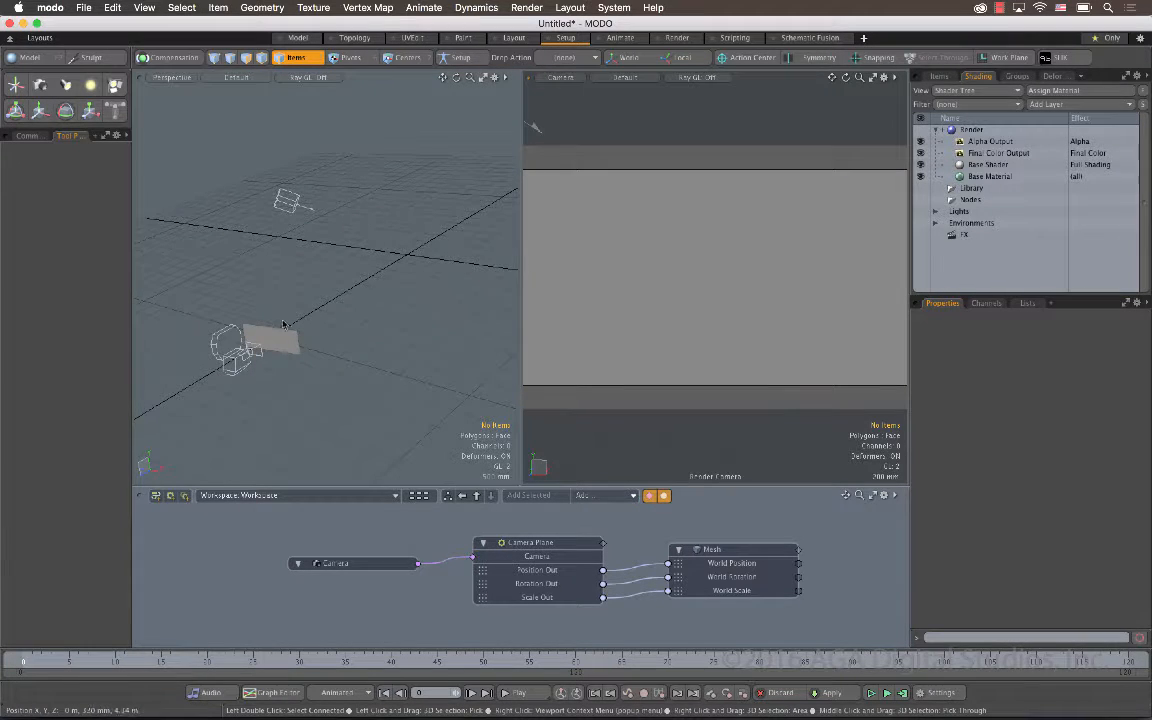
{"action": "left_click", "coordinate": [238, 345]}
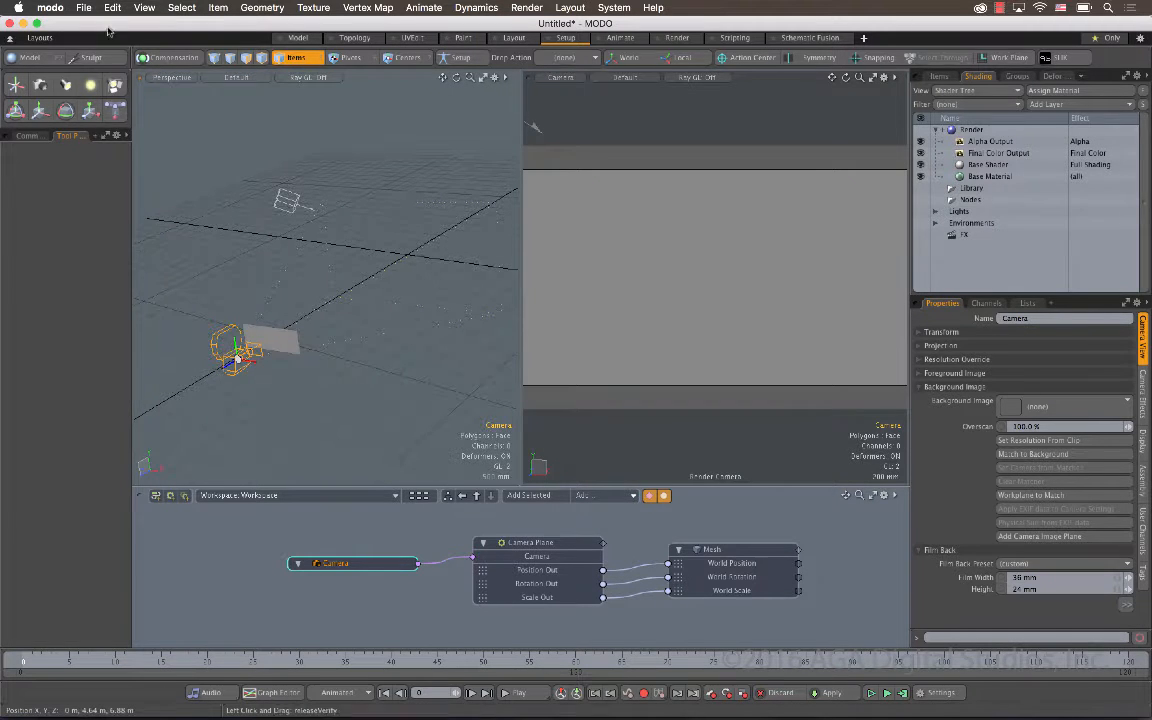
Step: Close all open scenes to start over from an empty default scene
{"action": "left_click", "coordinate": [84, 7]}
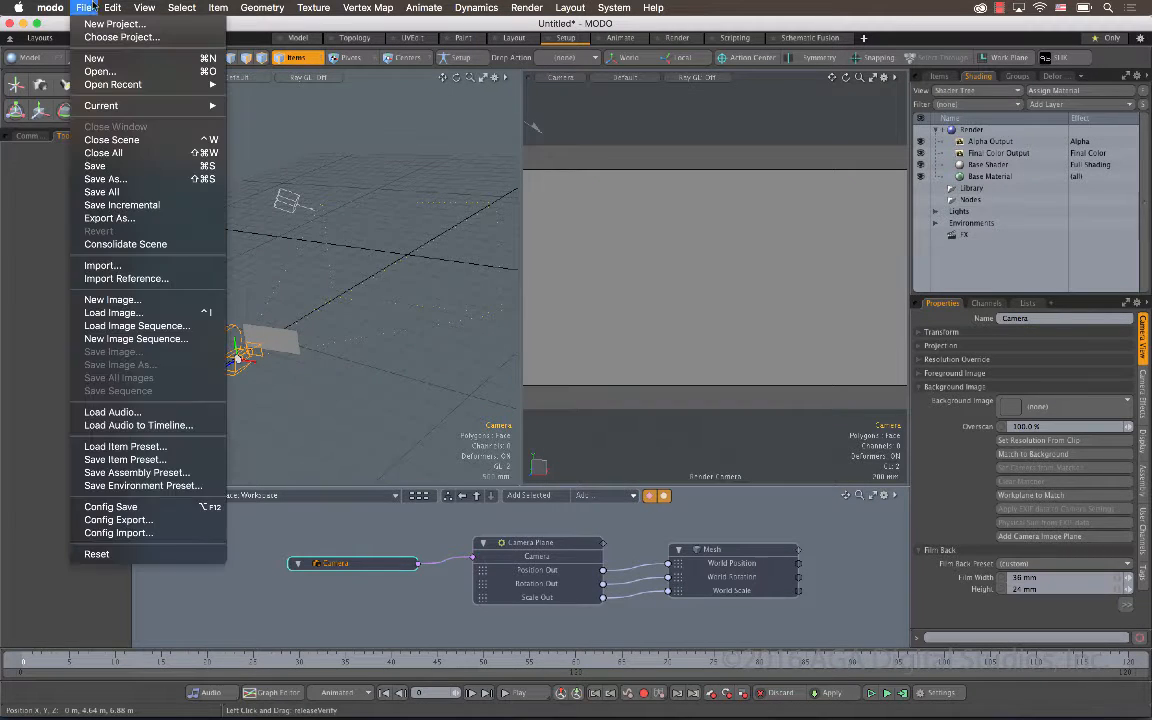
{"action": "left_click", "coordinate": [165, 152]}
{"action": "left_click", "coordinate": [1048, 458]}
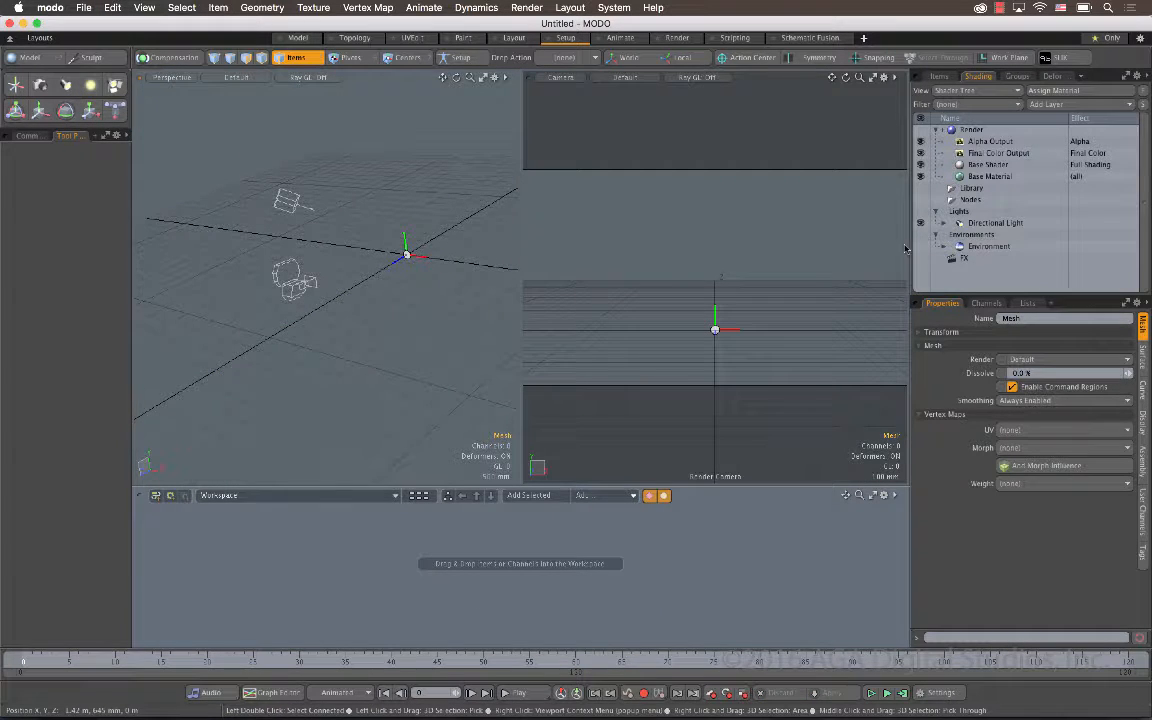
Step: Add a camera image plane to the scene's Camera item using the camera's Background Image settings
{"action": "left_click", "coordinate": [939, 78]}
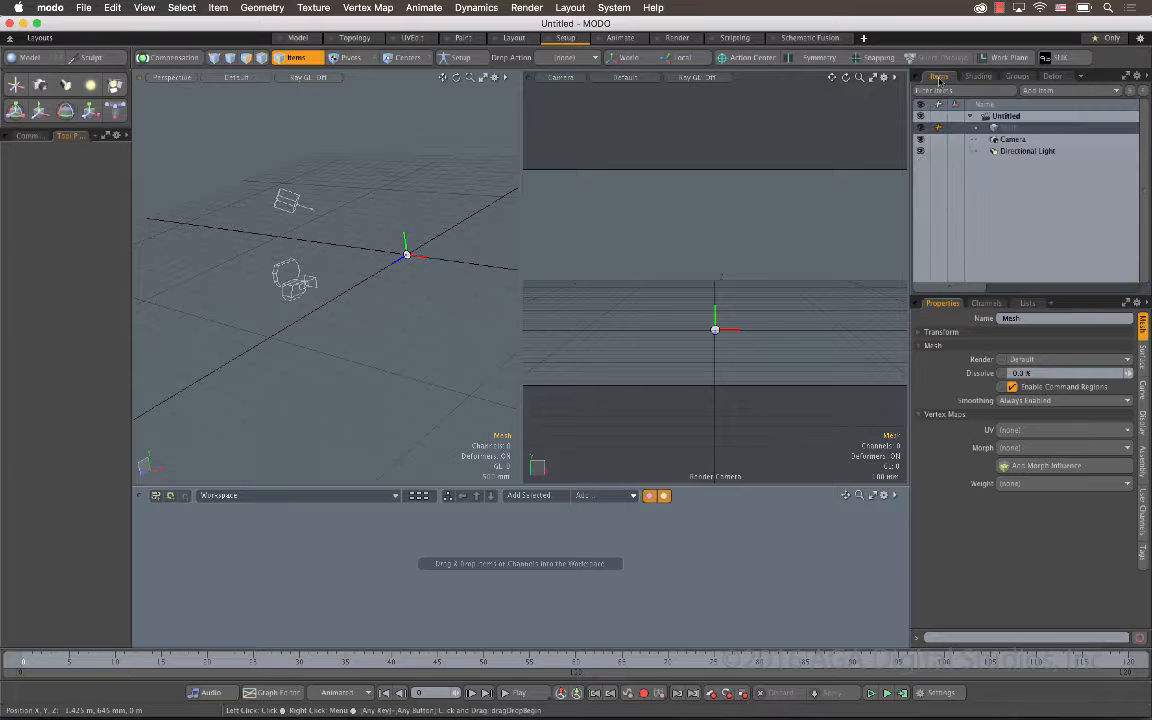
{"action": "left_click", "coordinate": [1020, 140]}
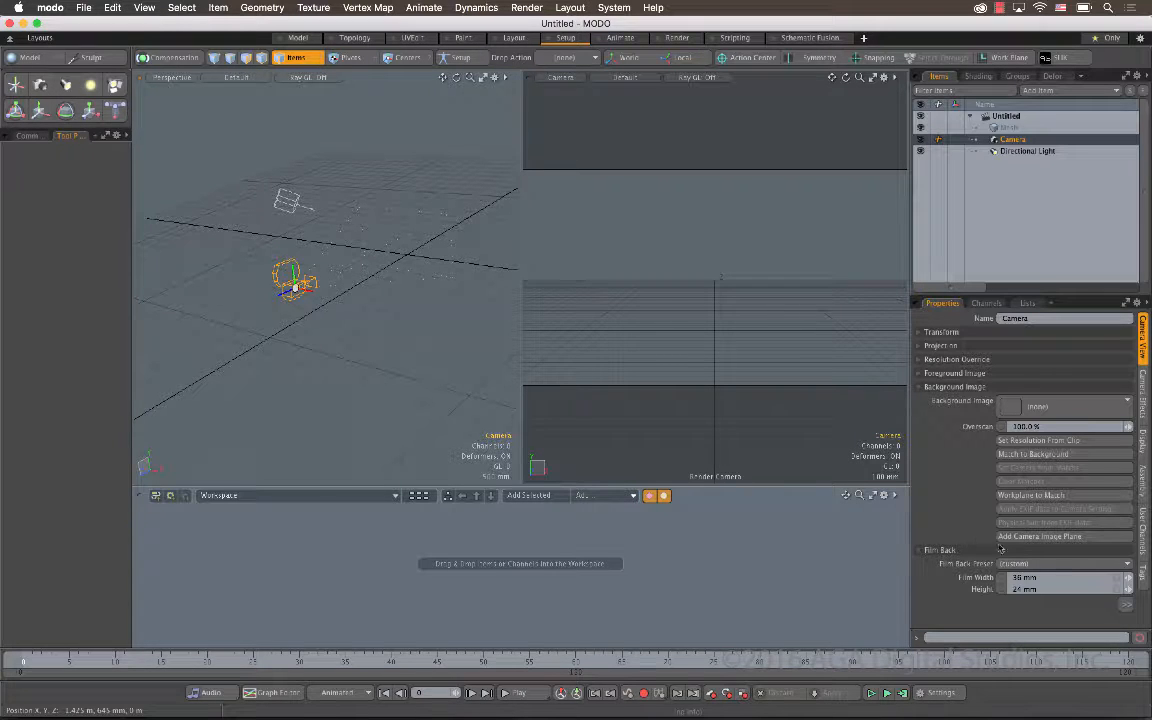
{"action": "left_click", "coordinate": [1028, 537]}
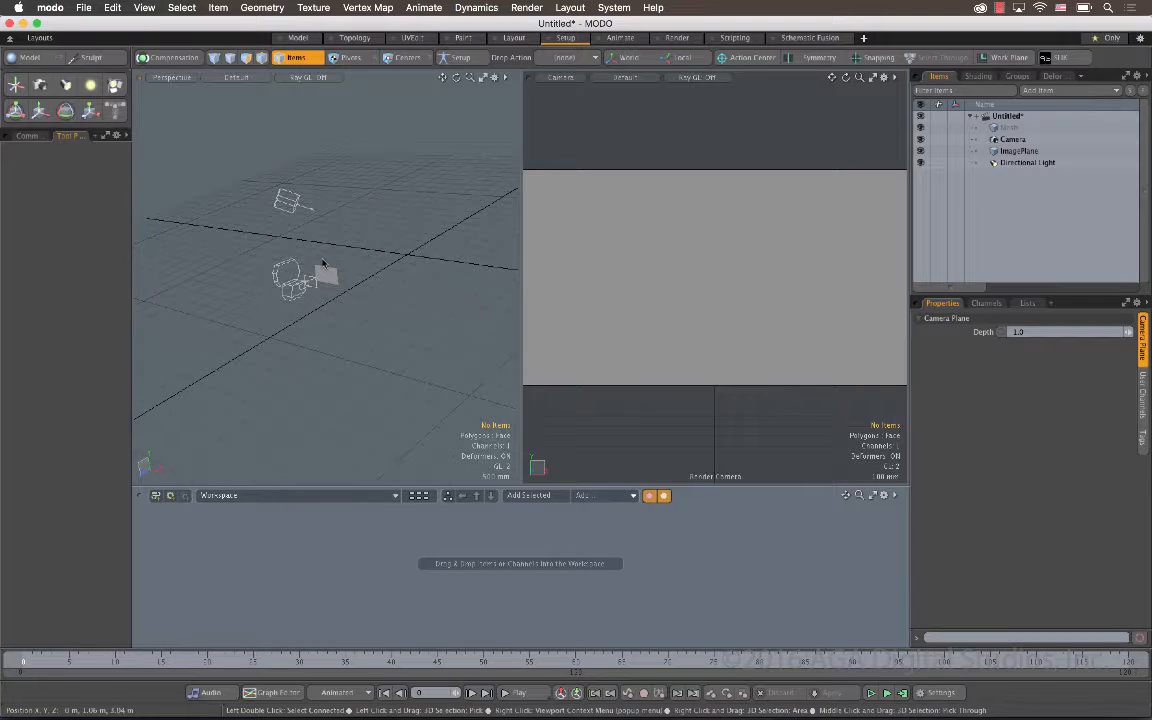
Step: Test how the Camera Plane's Depth moves the image plane, then return it to 1.0
{"action": "key", "text": "a"}
{"action": "key", "text": "a"}
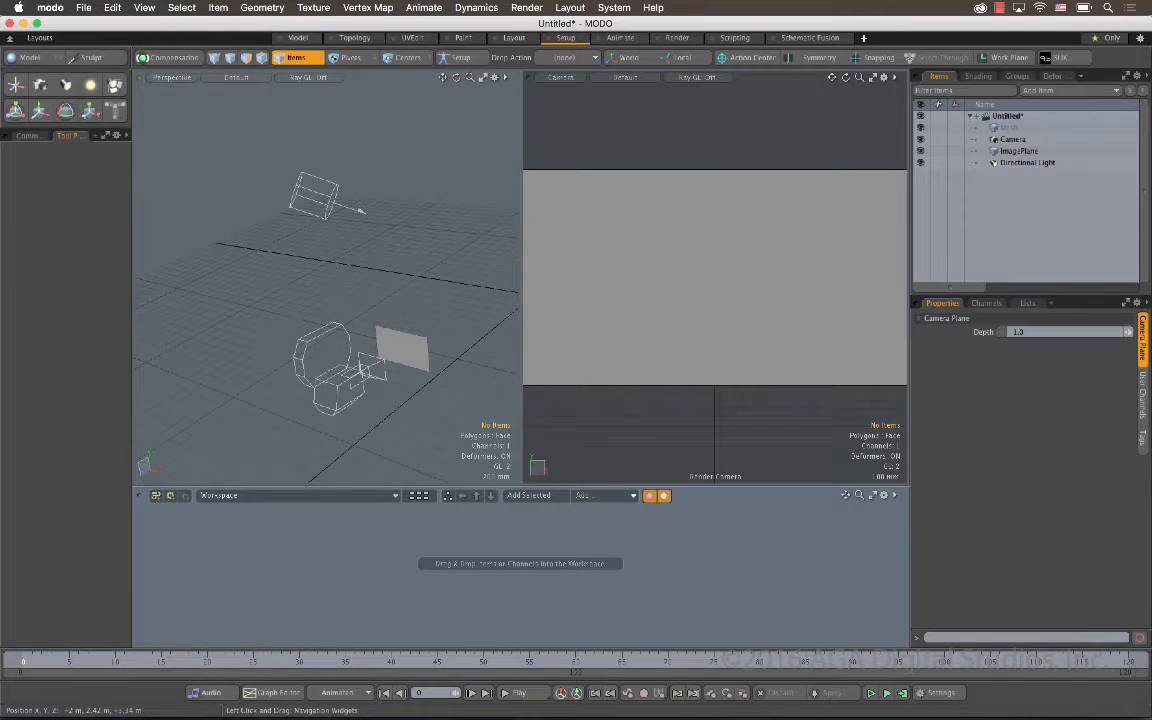
{"action": "left_click_drag", "start_coordinate": [470, 77], "coordinate": [354, 3]}
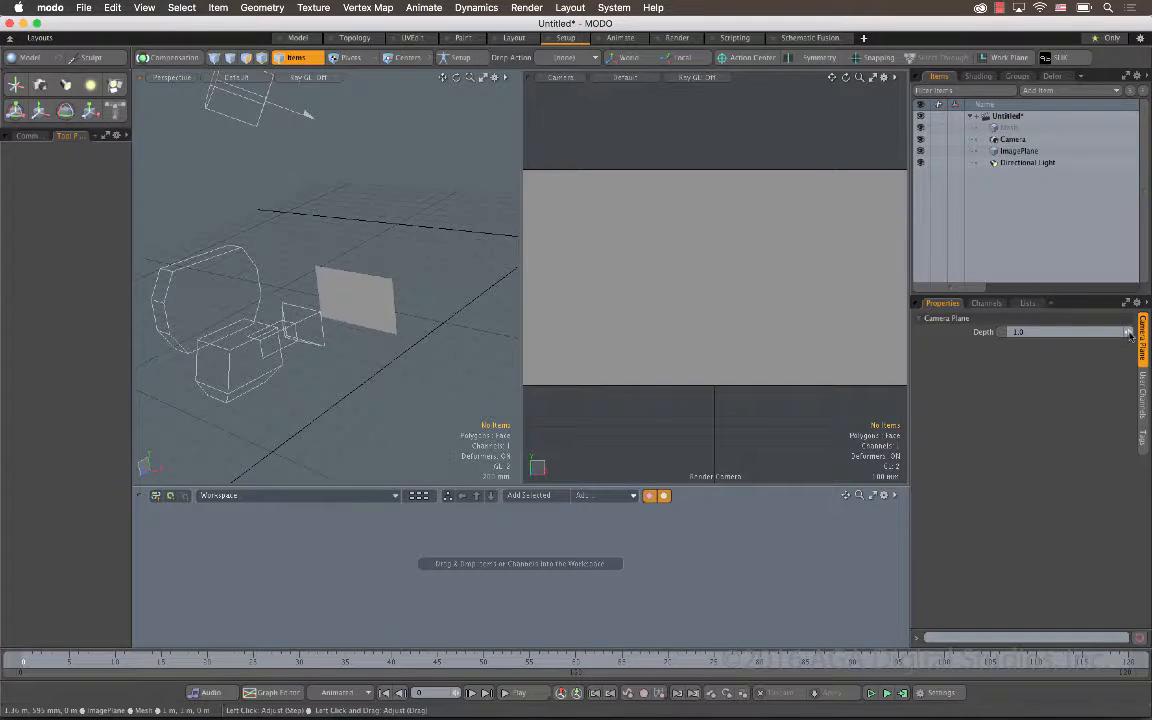
{"action": "mouse_move", "coordinate": [1001, 331]}
{"action": "left_mouse_down"}
{"action": "mouse_move", "coordinate": [1068, 331]}
{"action": "mouse_move", "coordinate": [992, 338]}
{"action": "left_mouse_up"}
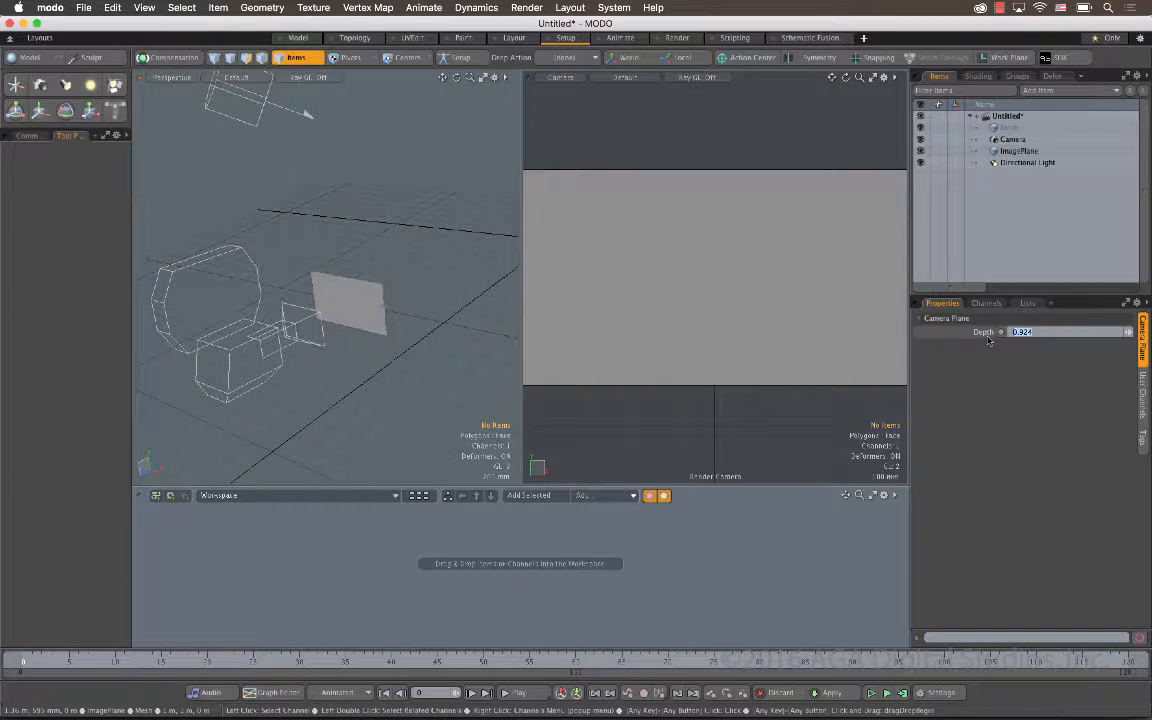
{"action": "type", "text": "1.3"}
{"action": "key", "text": "Return"}
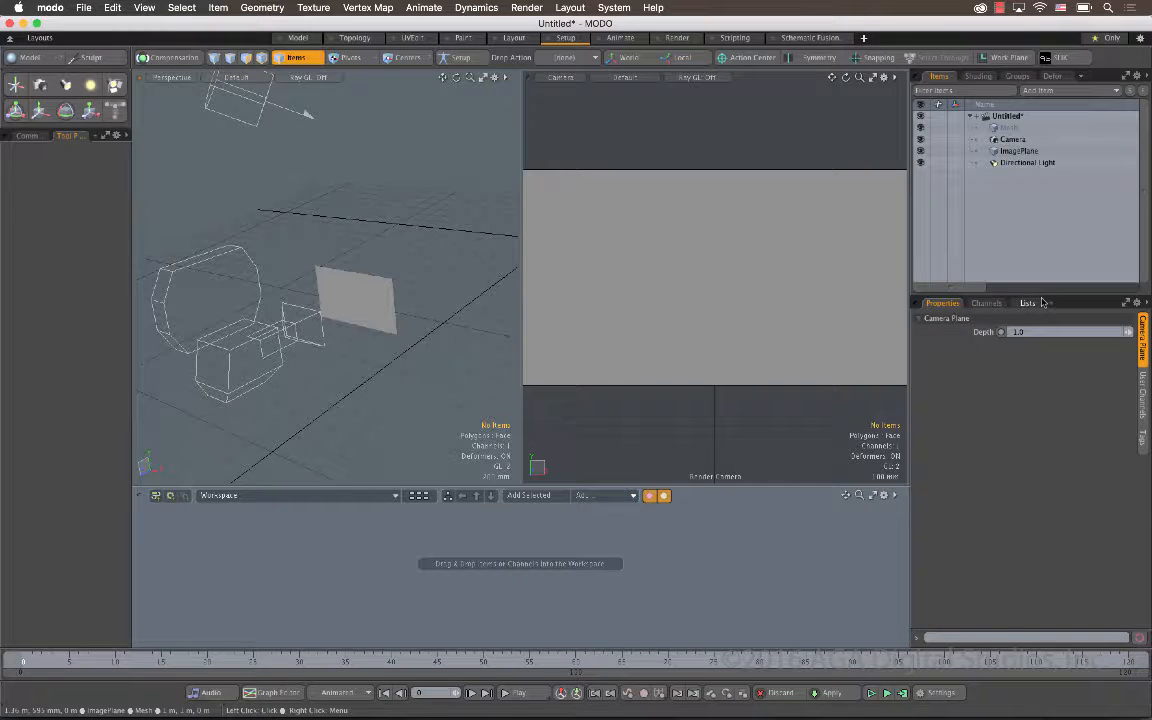
Step: Add a second camera image plane to the Camera and set its Depth to 1.25
{"action": "left_click", "coordinate": [1012, 139]}
{"action": "left_click", "coordinate": [1040, 536]}
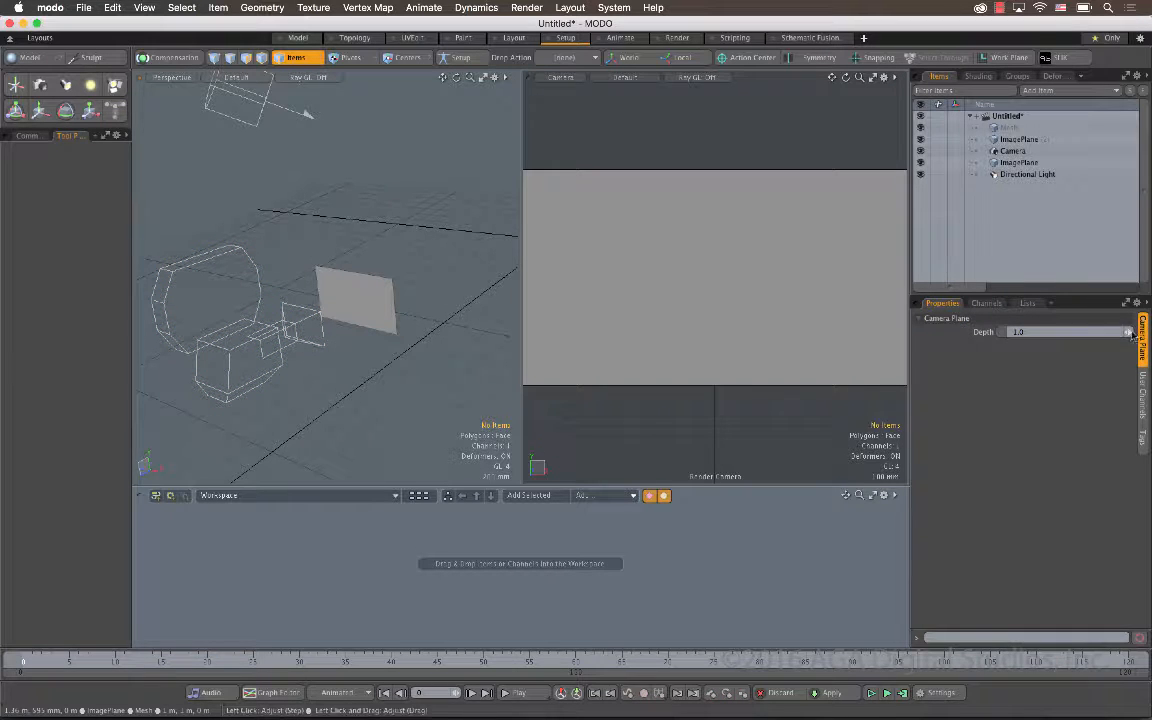
{"action": "left_click_drag", "start_coordinate": [1128, 332], "coordinate": [1139, 332]}
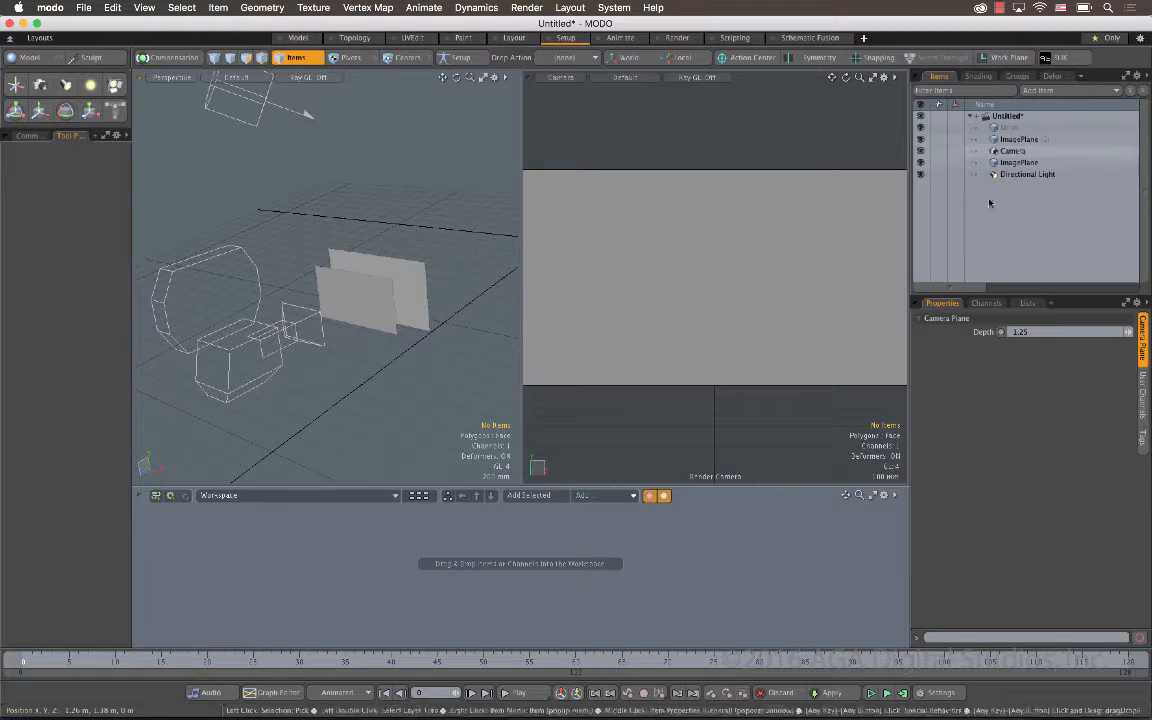
Step: Add a Clips data list alongside the item list and widen that area of the layout
{"action": "left_click", "coordinate": [1084, 78]}
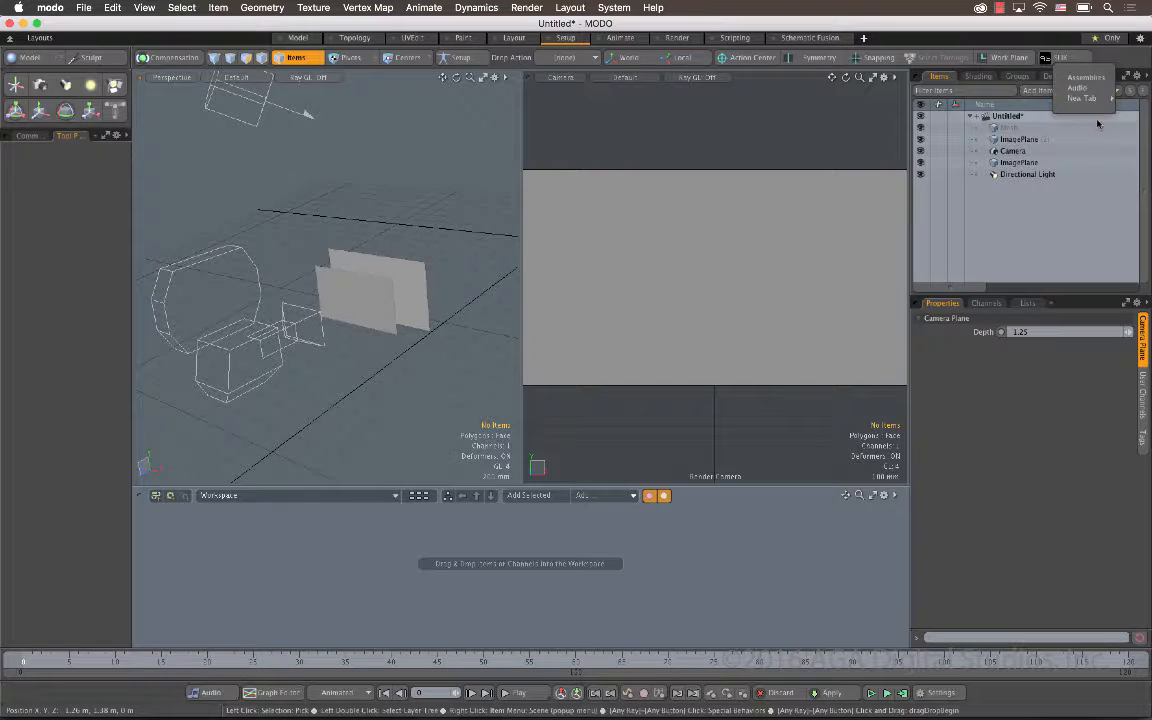
{"action": "mouse_move", "coordinate": [1097, 101]}
{"action": "mouse_move", "coordinate": [1048, 107]}
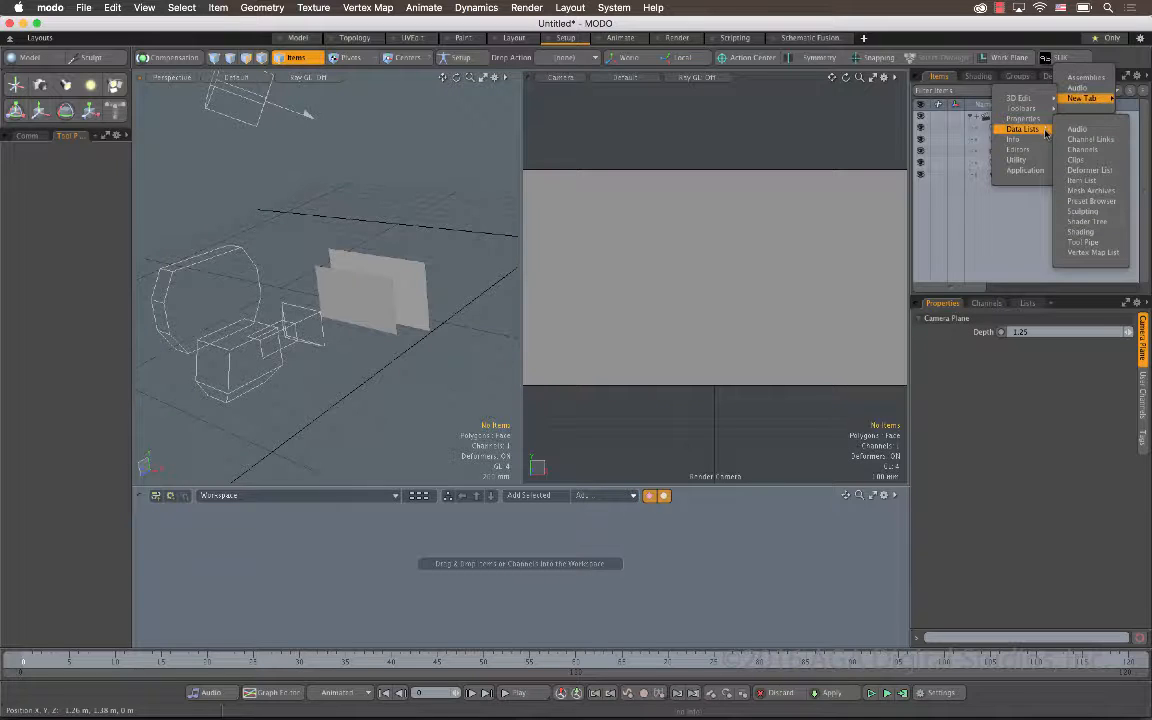
{"action": "left_click", "coordinate": [1098, 160]}
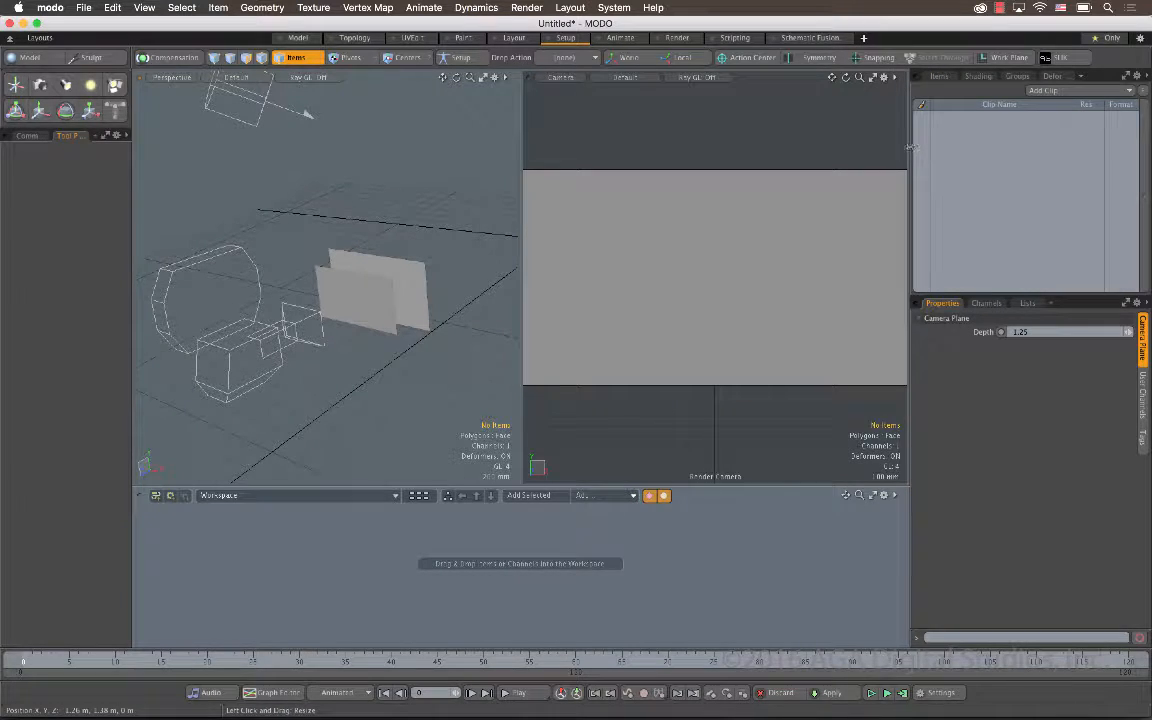
{"action": "left_click_drag", "start_coordinate": [912, 145], "coordinate": [862, 144]}
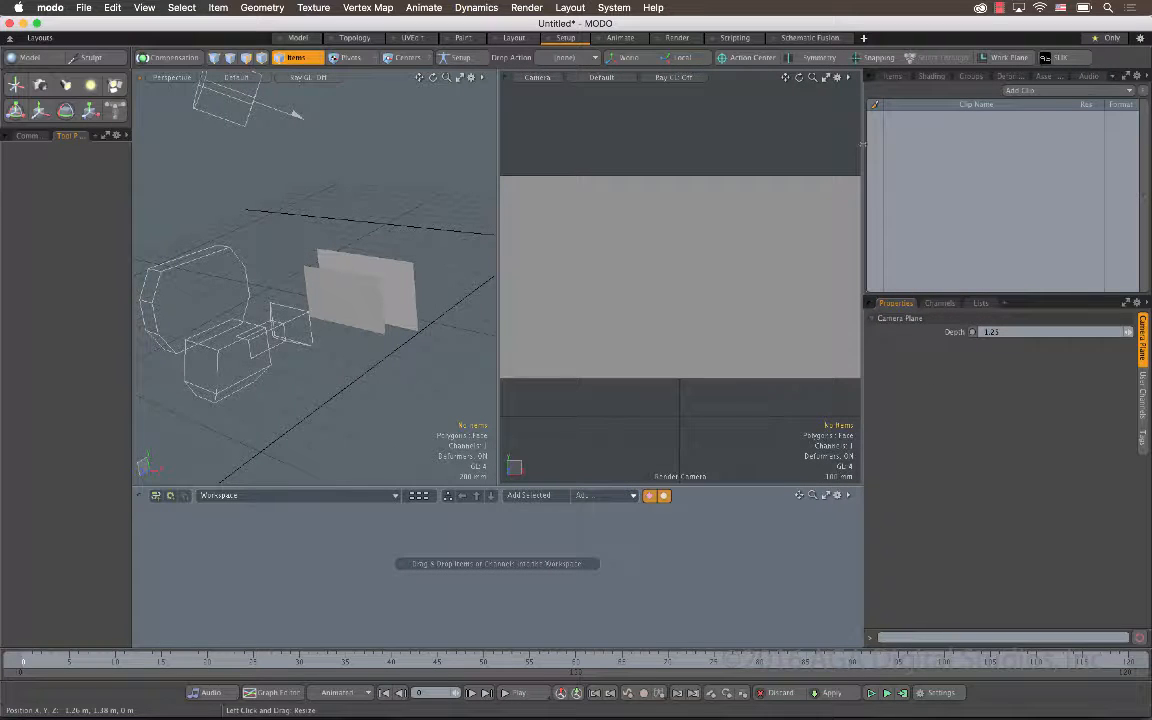
Step: Load CameraPlaneImage.psd as a layered image clip and expand it into its individual layers
{"action": "left_click", "coordinate": [1036, 90]}
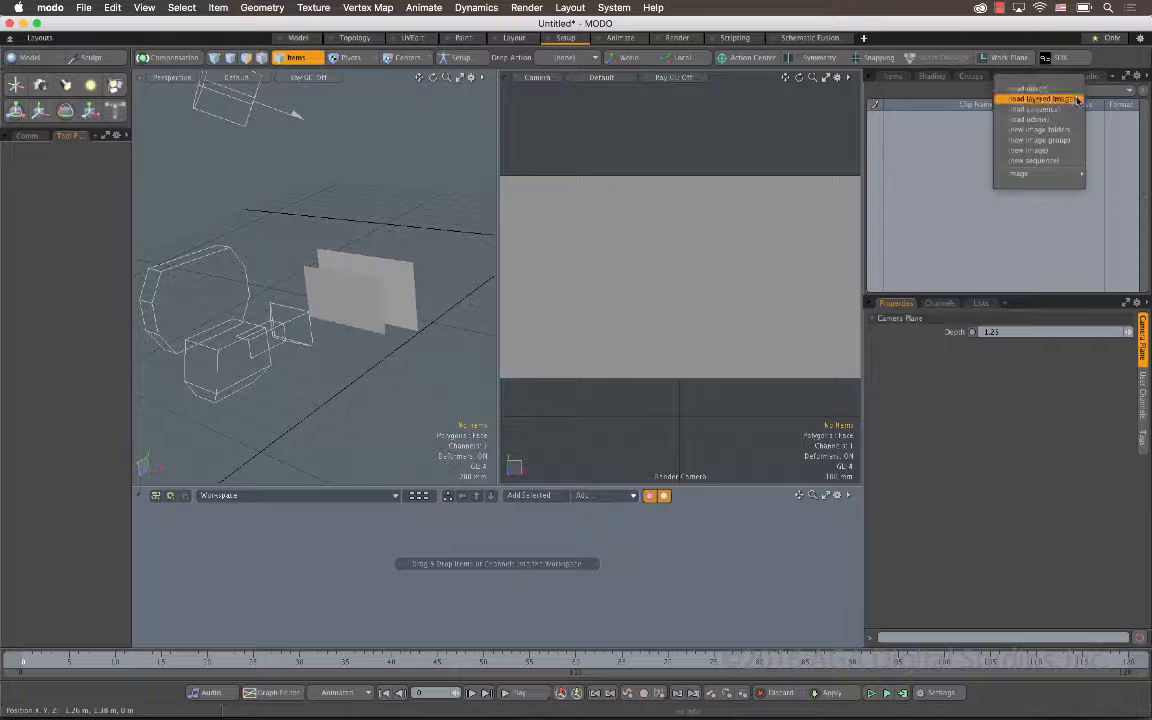
{"action": "left_click", "coordinate": [1070, 90]}
{"action": "left_click", "coordinate": [548, 169]}
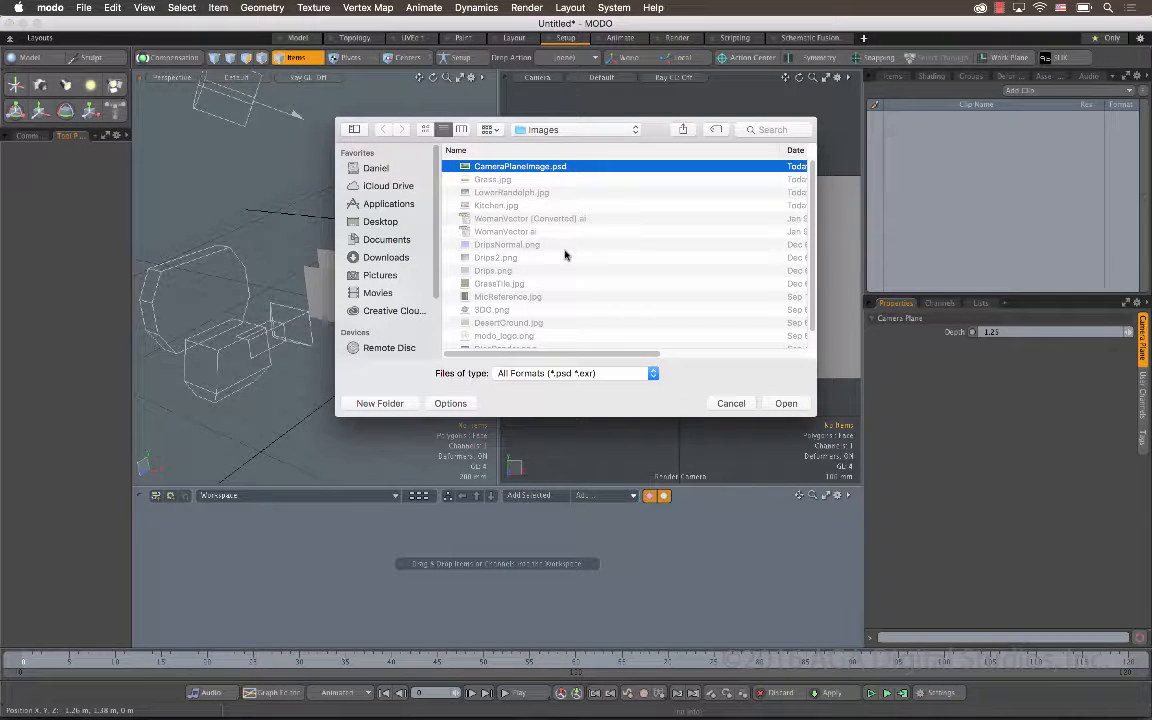
{"action": "left_click", "coordinate": [786, 403]}
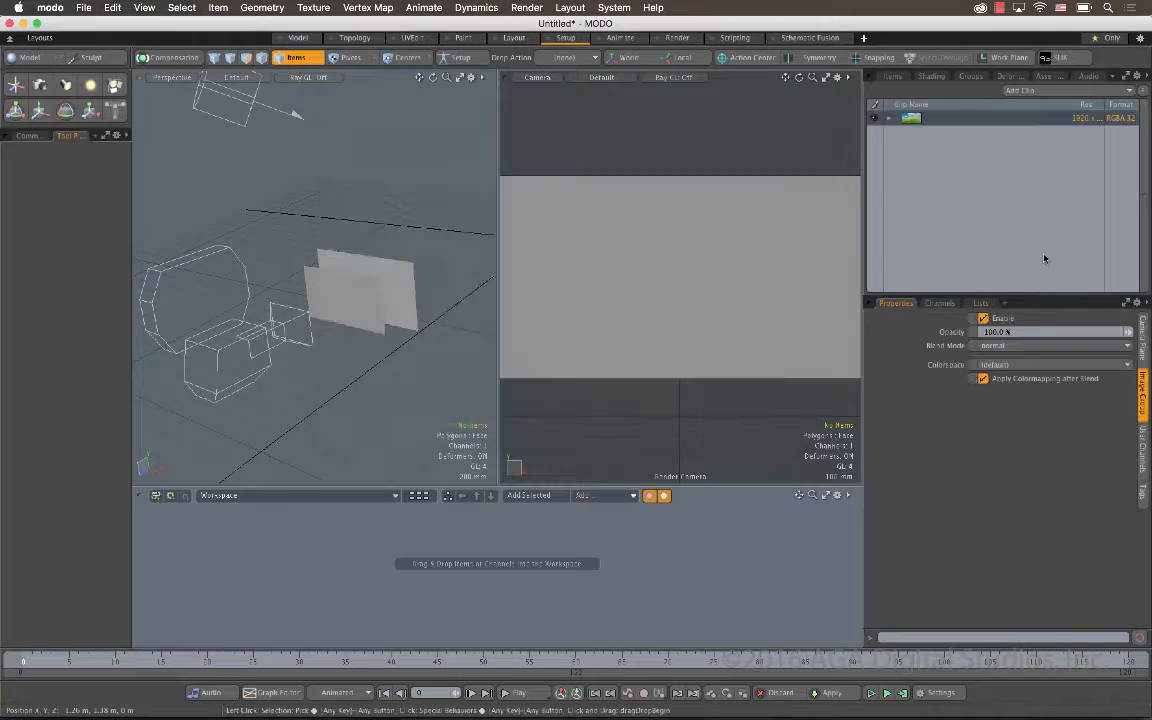
{"action": "left_click", "coordinate": [889, 118]}
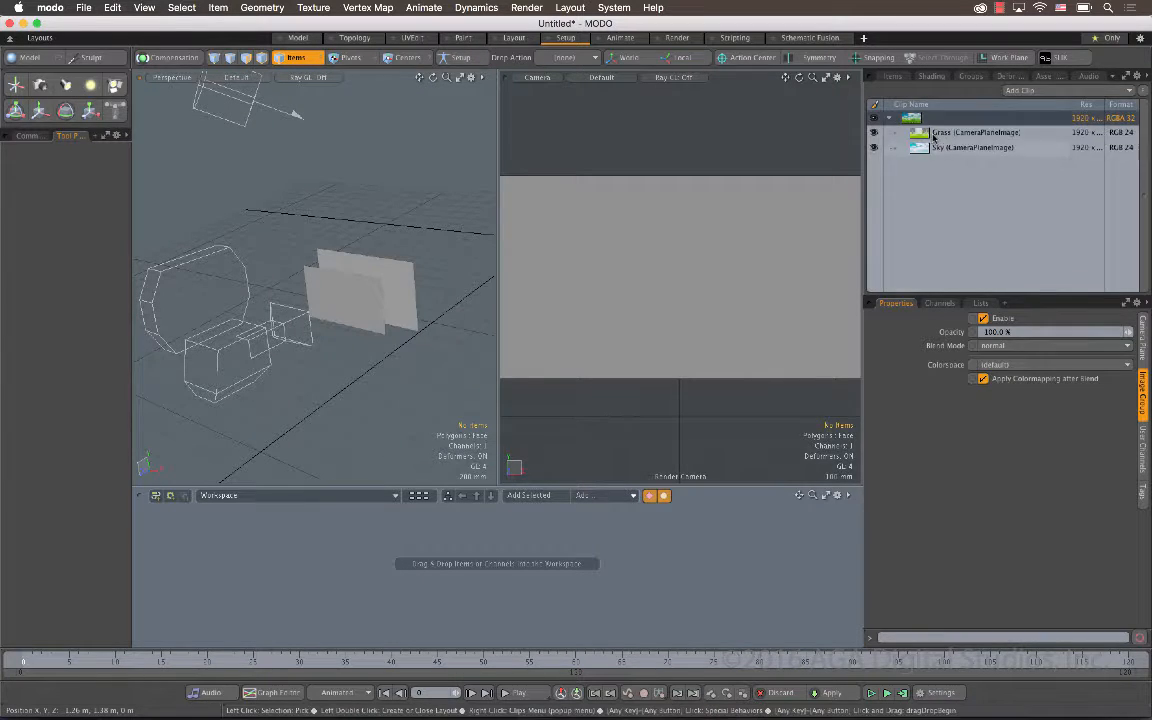
Step: Apply the Sky layer of CameraPlaneImage as a texture to the rear image plane
{"action": "left_click", "coordinate": [938, 148]}
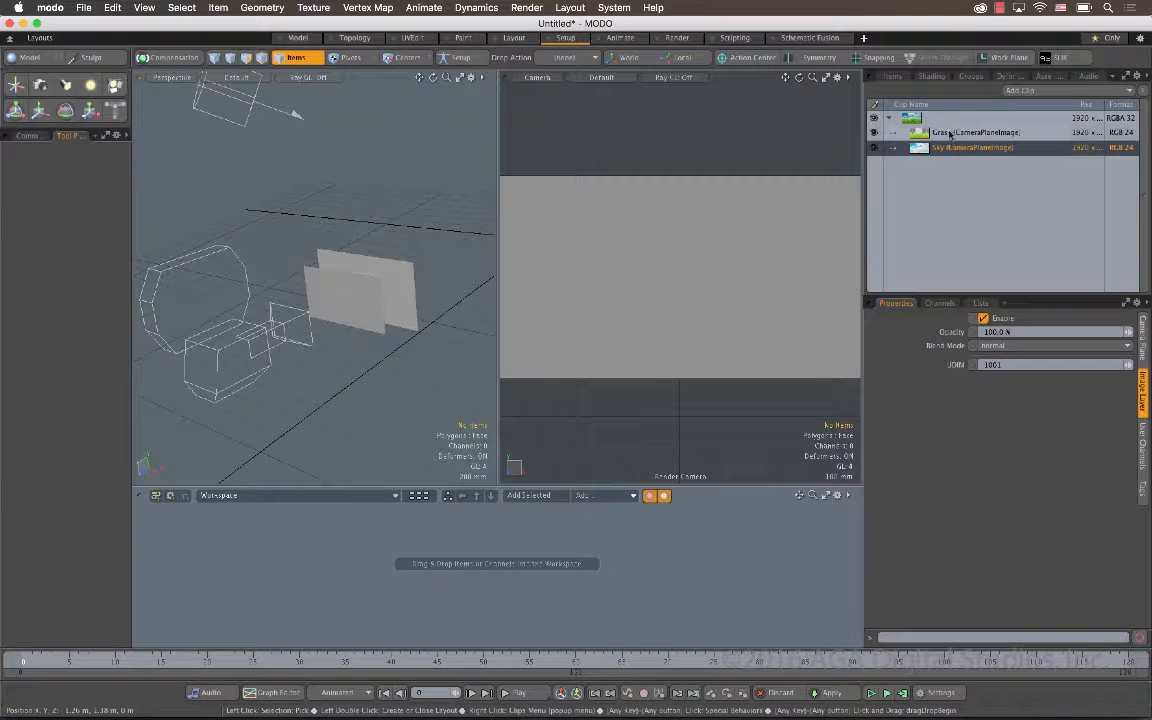
{"action": "left_click", "coordinate": [965, 132]}
{"action": "left_click", "coordinate": [924, 150]}
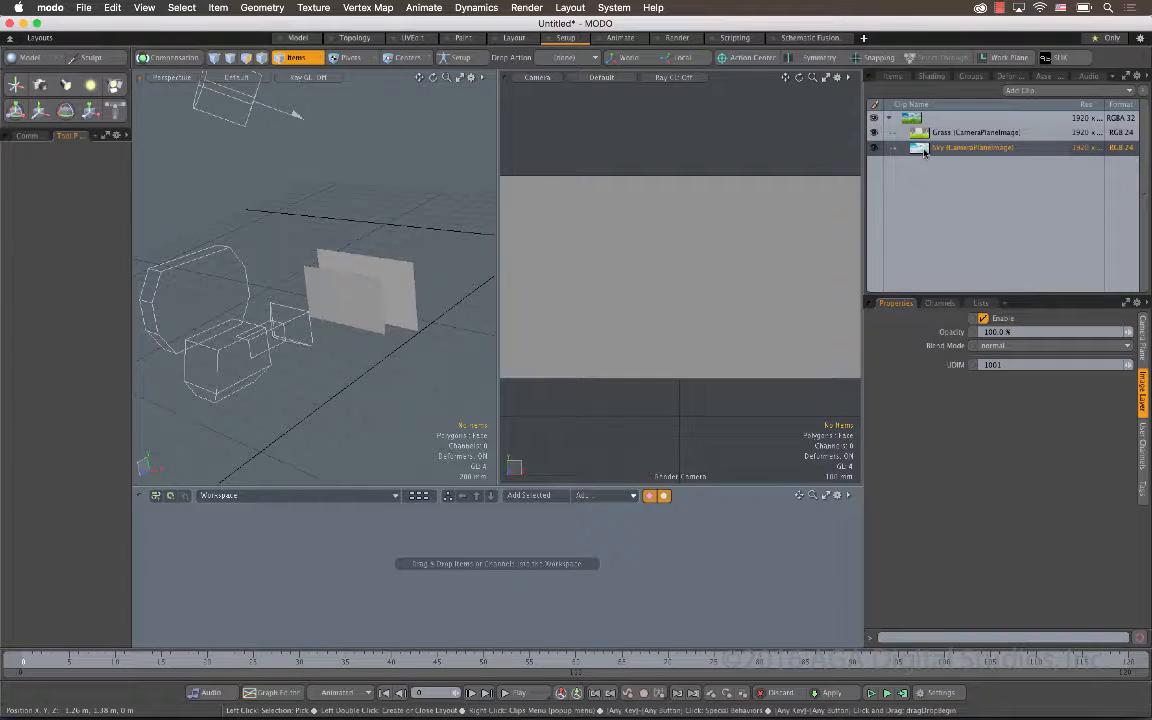
{"action": "left_click_drag", "start_coordinate": [922, 150], "coordinate": [405, 281]}
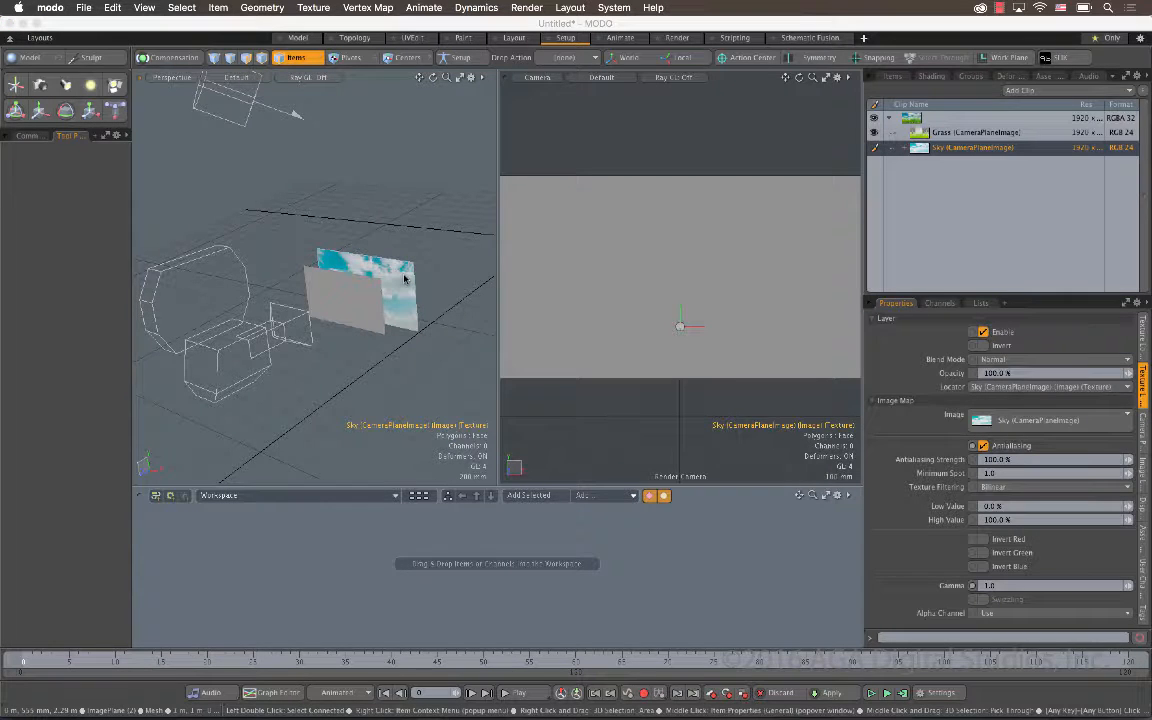
Step: Apply the Grass layer of CameraPlaneImage as a texture to the front image plane
{"action": "left_click", "coordinate": [922, 132]}
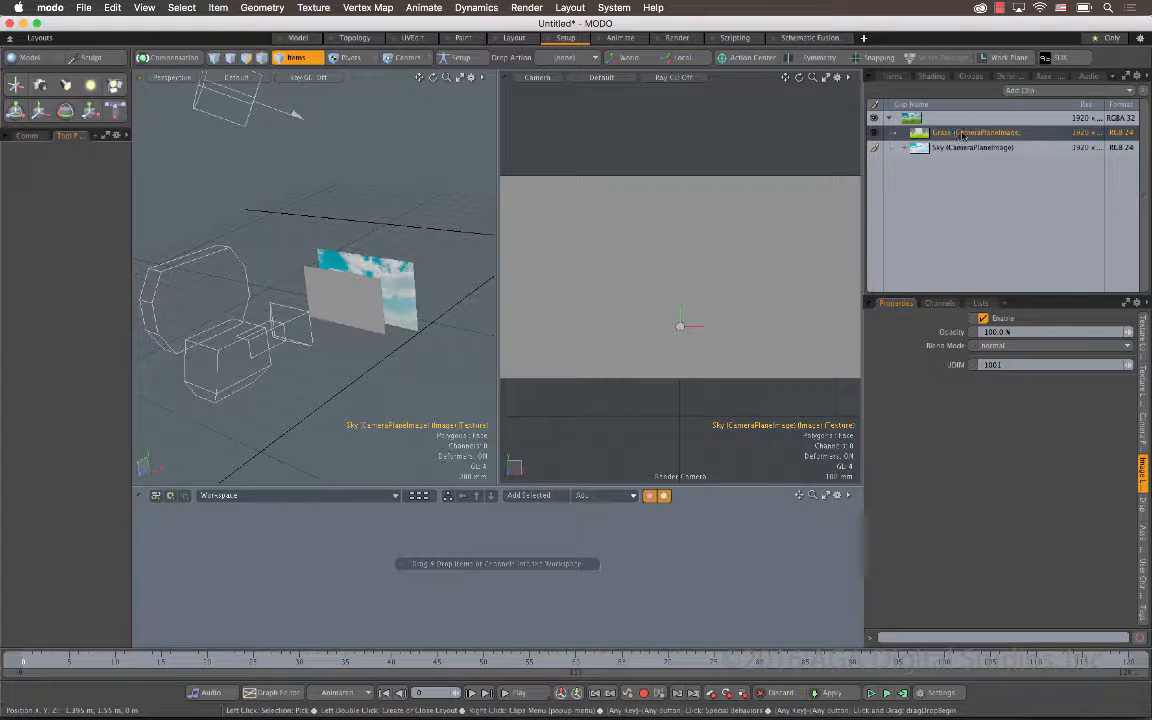
{"action": "left_click_drag", "start_coordinate": [922, 132], "coordinate": [322, 307]}
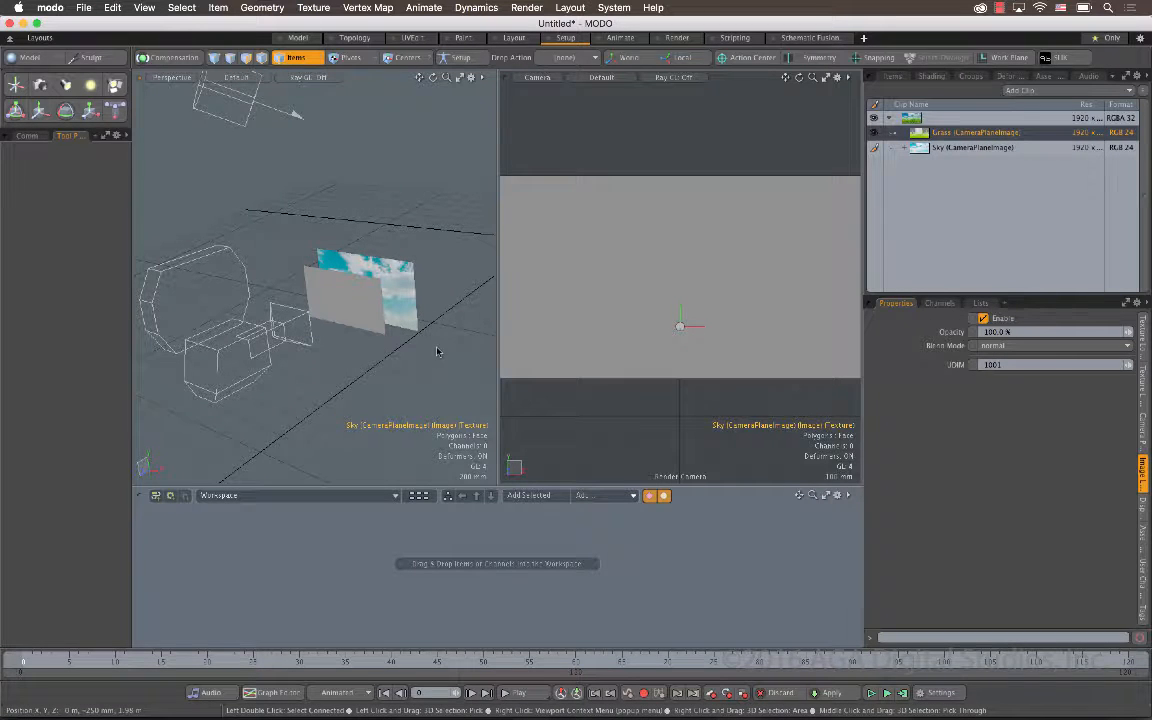
{"action": "left_click", "coordinate": [372, 308]}
{"action": "left_click_drag", "start_coordinate": [925, 133], "coordinate": [370, 298]}
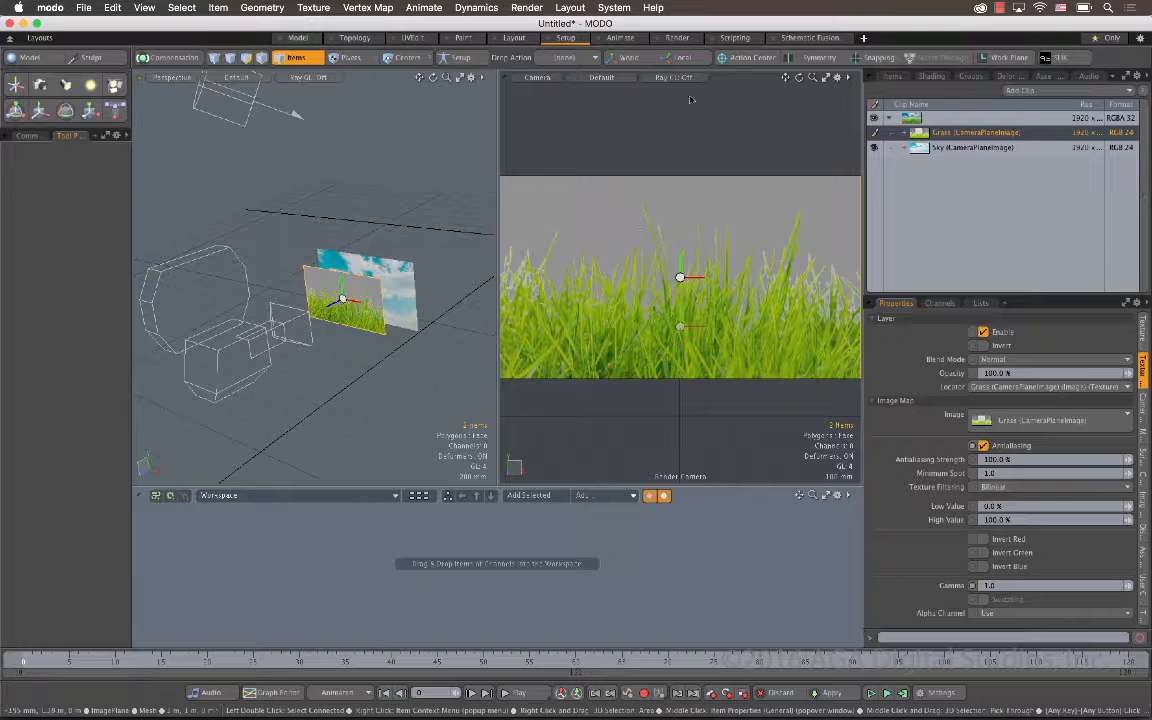
Step: Switch to the Render layout to preview the textured planes and expand the image planes' material groups in the Shader Tree
{"action": "left_click", "coordinate": [679, 39]}
{"action": "left_click", "coordinate": [348, 256]}
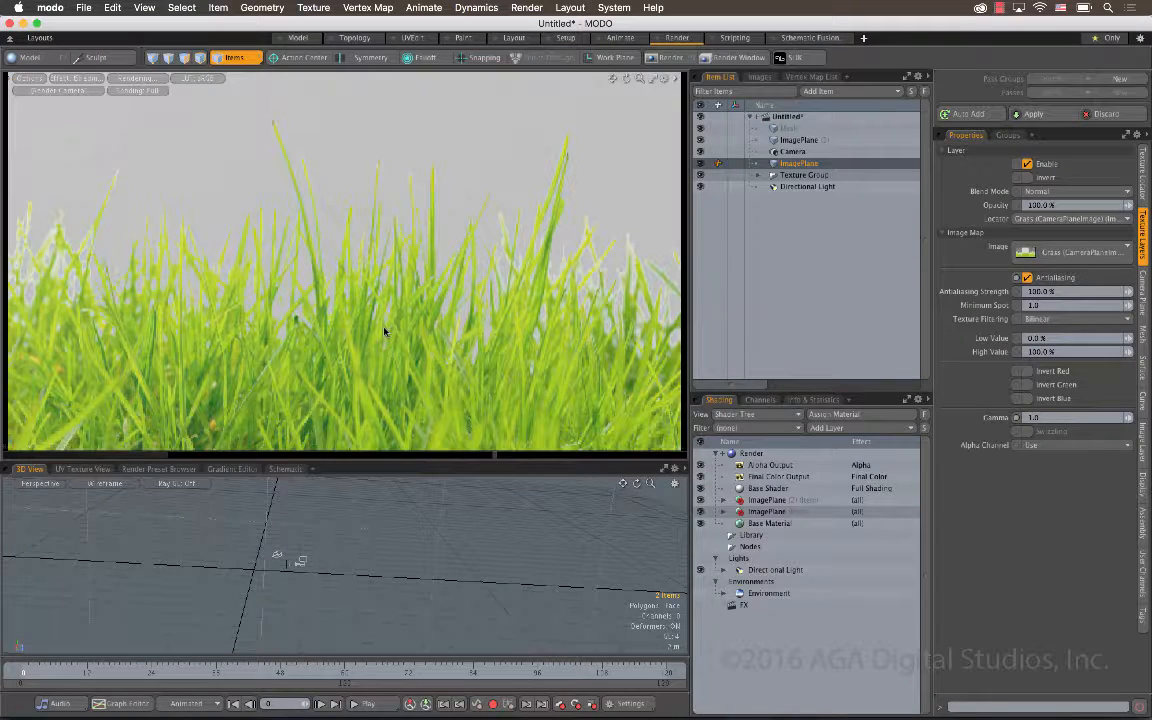
{"action": "scroll", "coordinate": [357, 498], "scroll_direction": "up", "scroll_amount": 5}
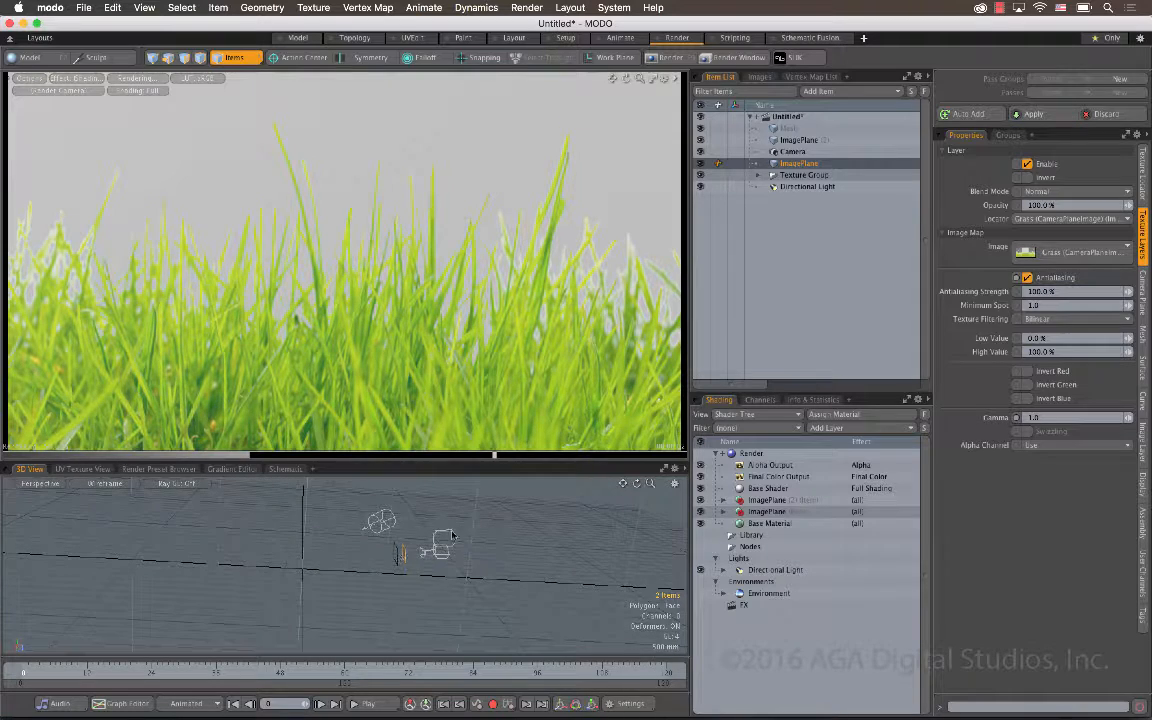
{"action": "left_click_drag", "start_coordinate": [452, 535], "coordinate": [556, 558], "text": "alt"}
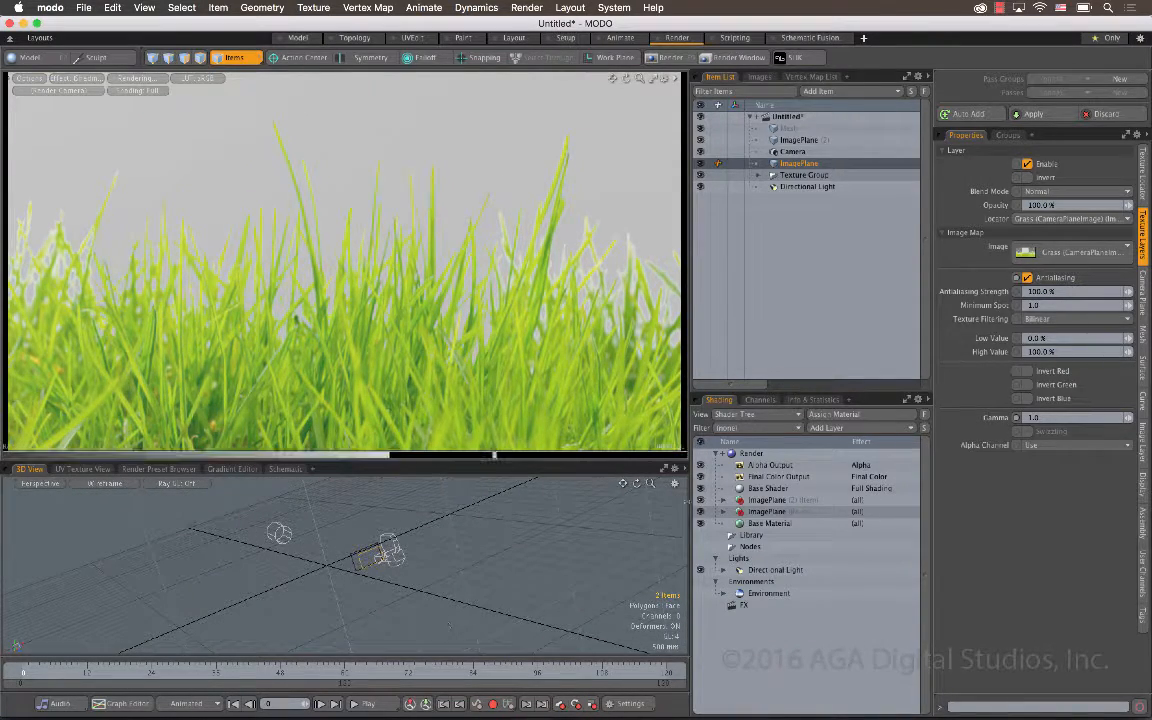
{"action": "scroll", "coordinate": [345, 560], "scroll_direction": "up", "scroll_amount": 4}
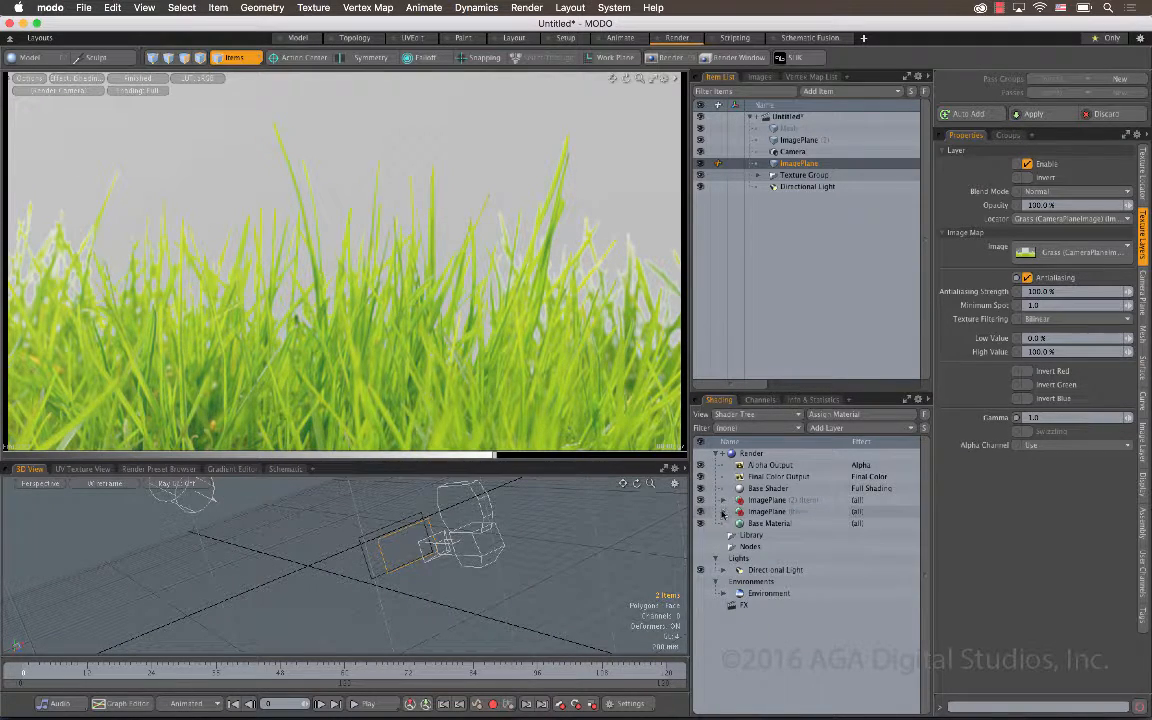
{"action": "left_click", "coordinate": [723, 511]}
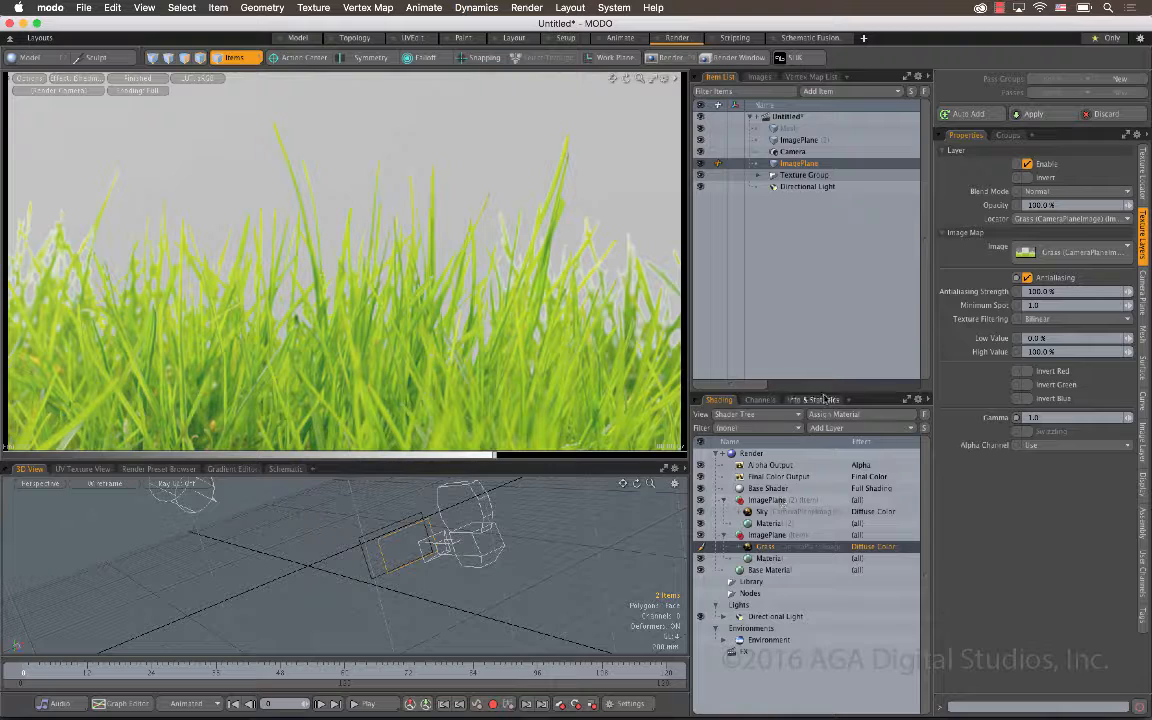
Step: Set the Grass layer's texture effect to RGBA in the Shader Tree and view the image clips available for it
{"action": "mouse_move", "coordinate": [824, 398]}
{"action": "left_mouse_down"}
{"action": "mouse_move", "coordinate": [790, 260]}
{"action": "mouse_move", "coordinate": [745, 215]}
{"action": "left_mouse_up"}
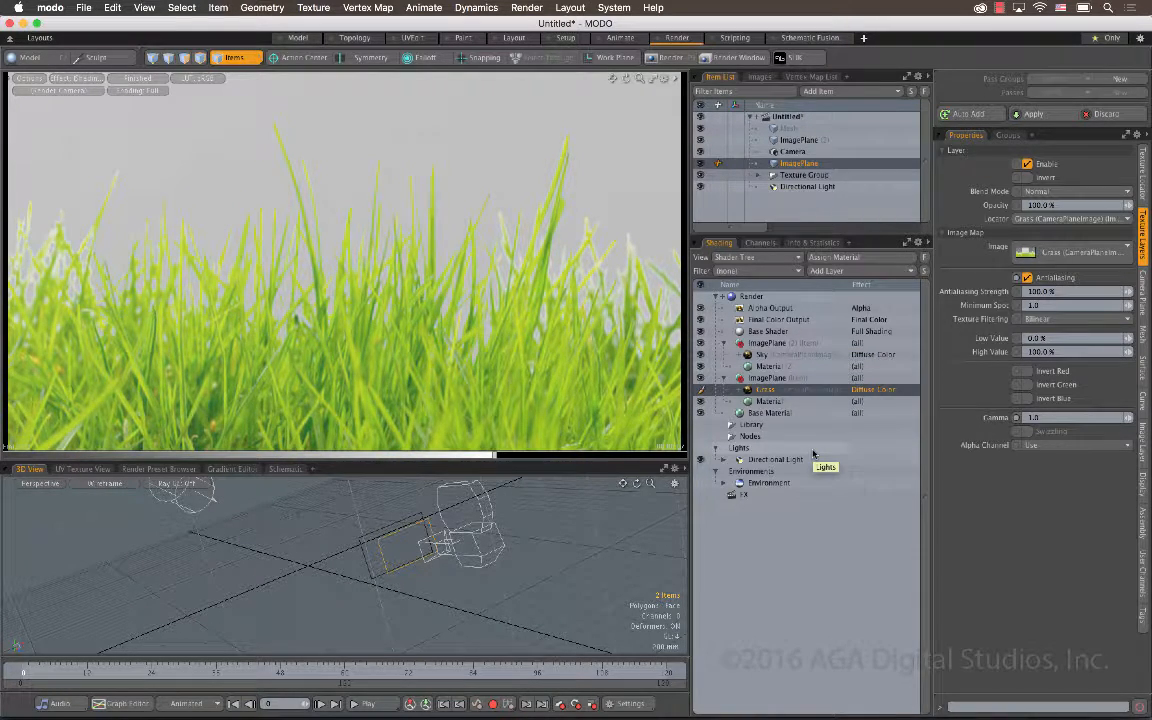
{"action": "left_click", "coordinate": [875, 392]}
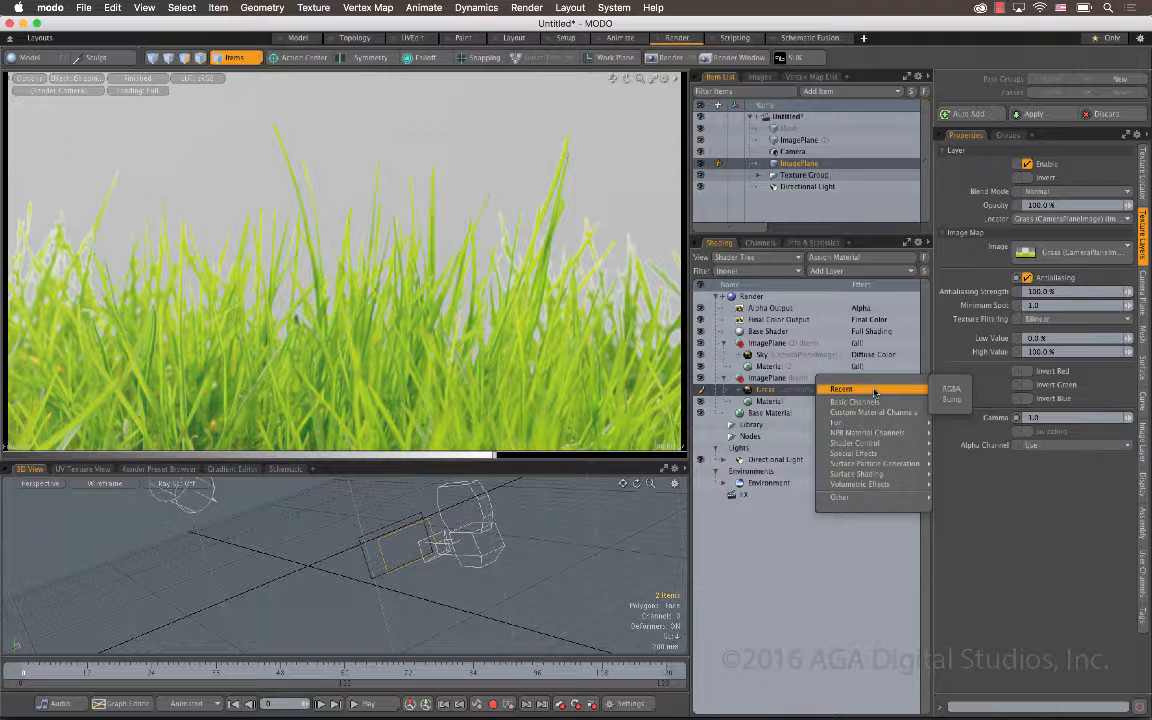
{"action": "mouse_move", "coordinate": [895, 488]}
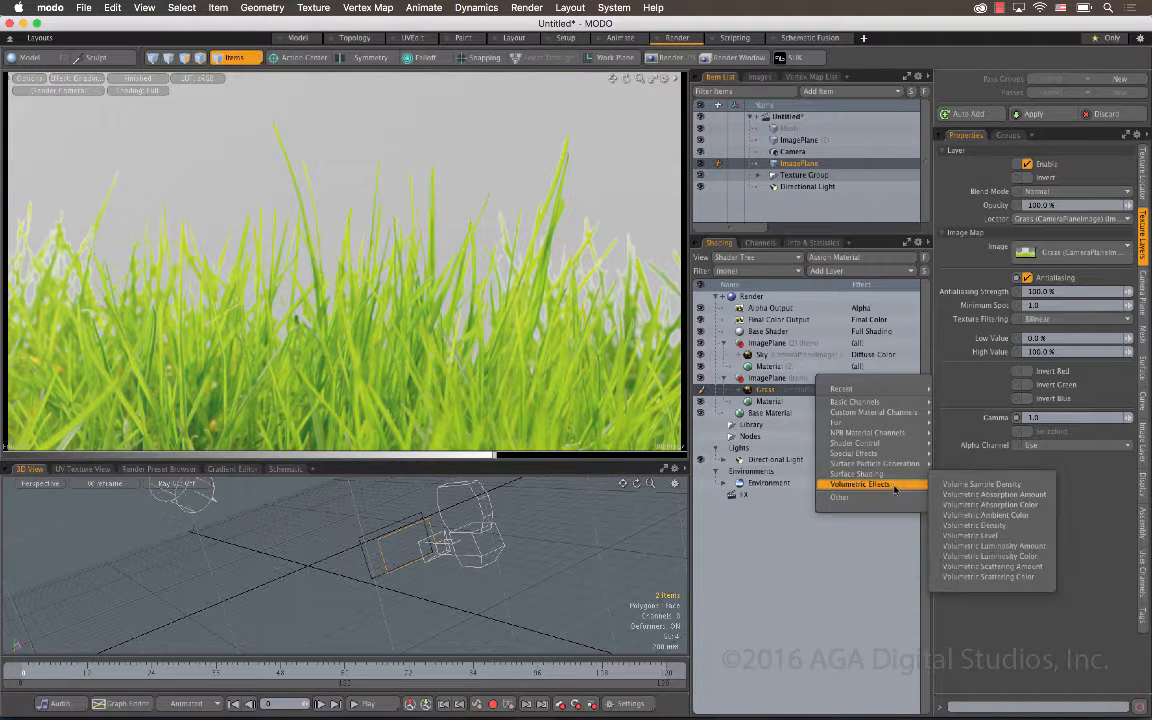
{"action": "mouse_move", "coordinate": [897, 457]}
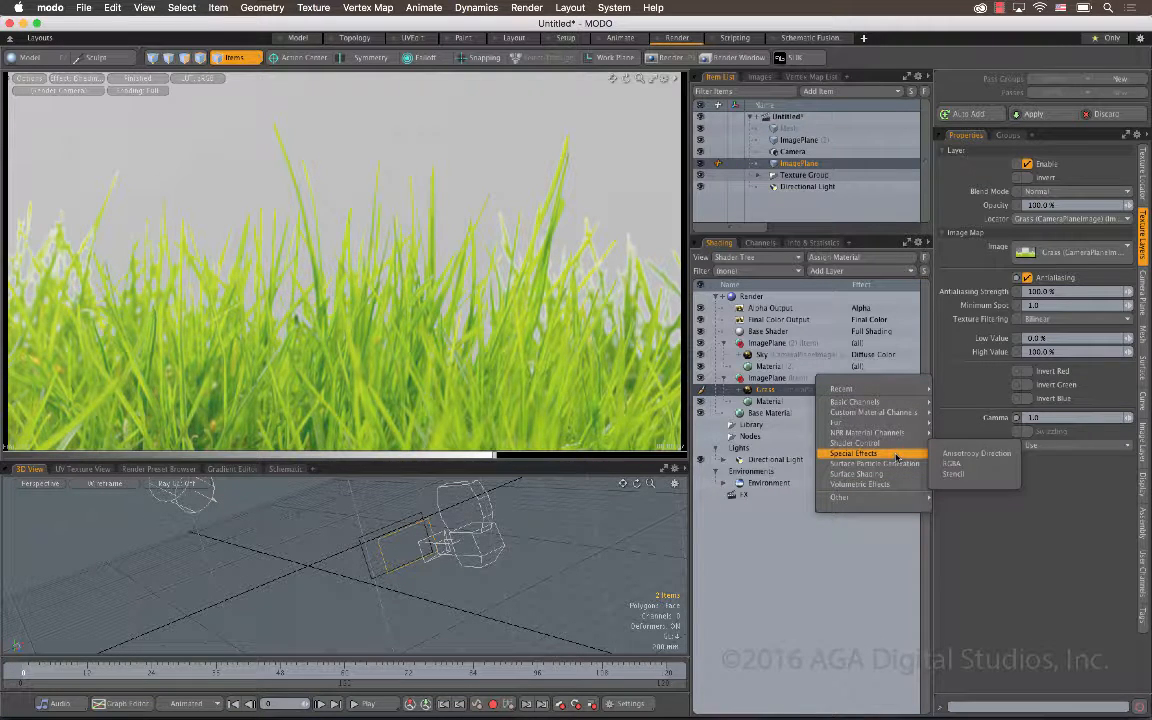
{"action": "left_click", "coordinate": [957, 465]}
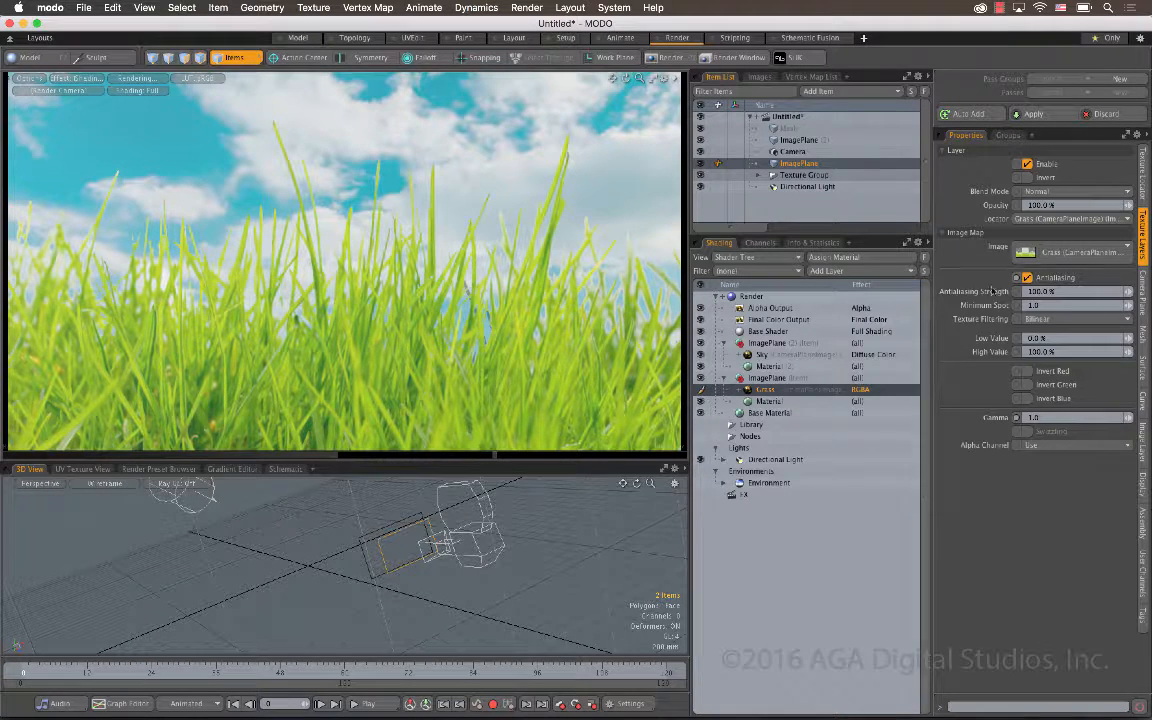
{"action": "left_click", "coordinate": [1035, 256]}
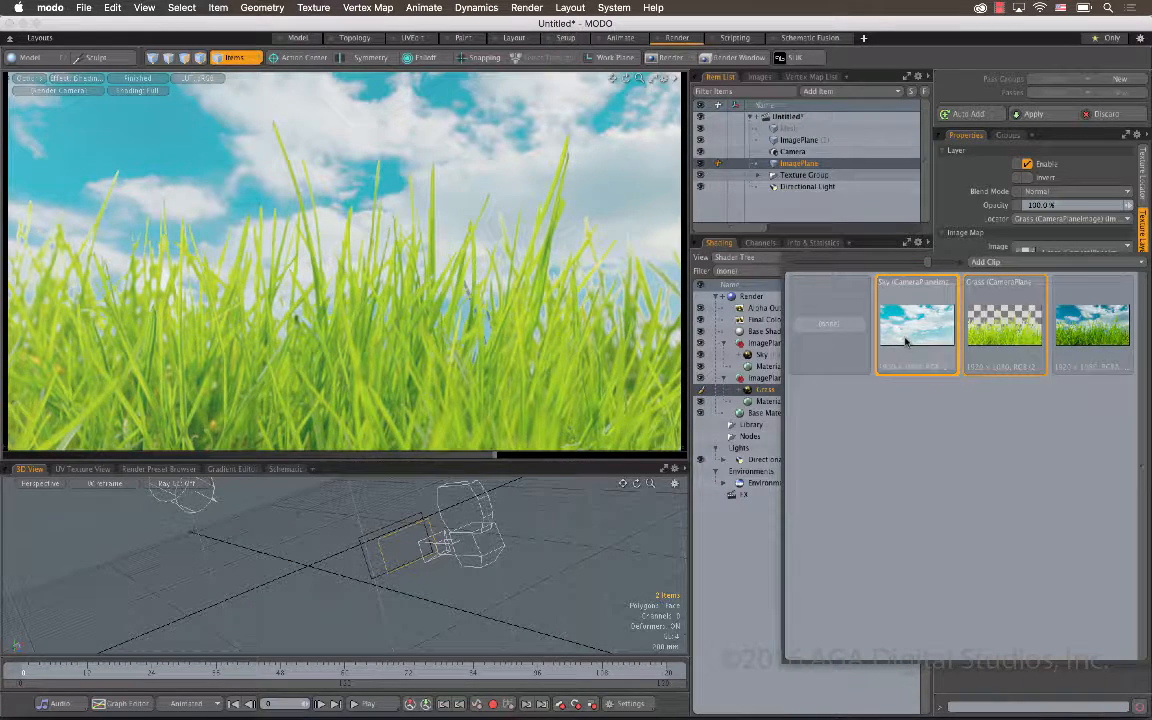
{"action": "left_click", "coordinate": [952, 700]}
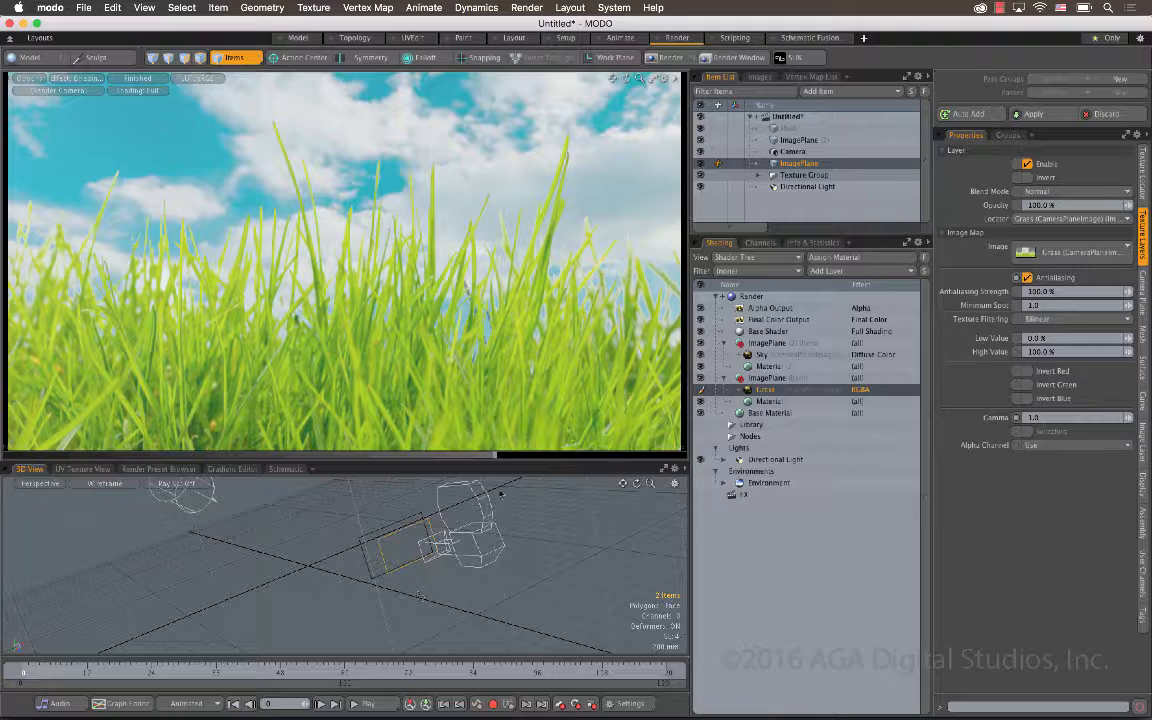
Step: Enlarge the 3D view and try to move the sky's image plane, ImagePlane (2), out of position
{"action": "left_click_drag", "start_coordinate": [509, 463], "coordinate": [492, 408]}
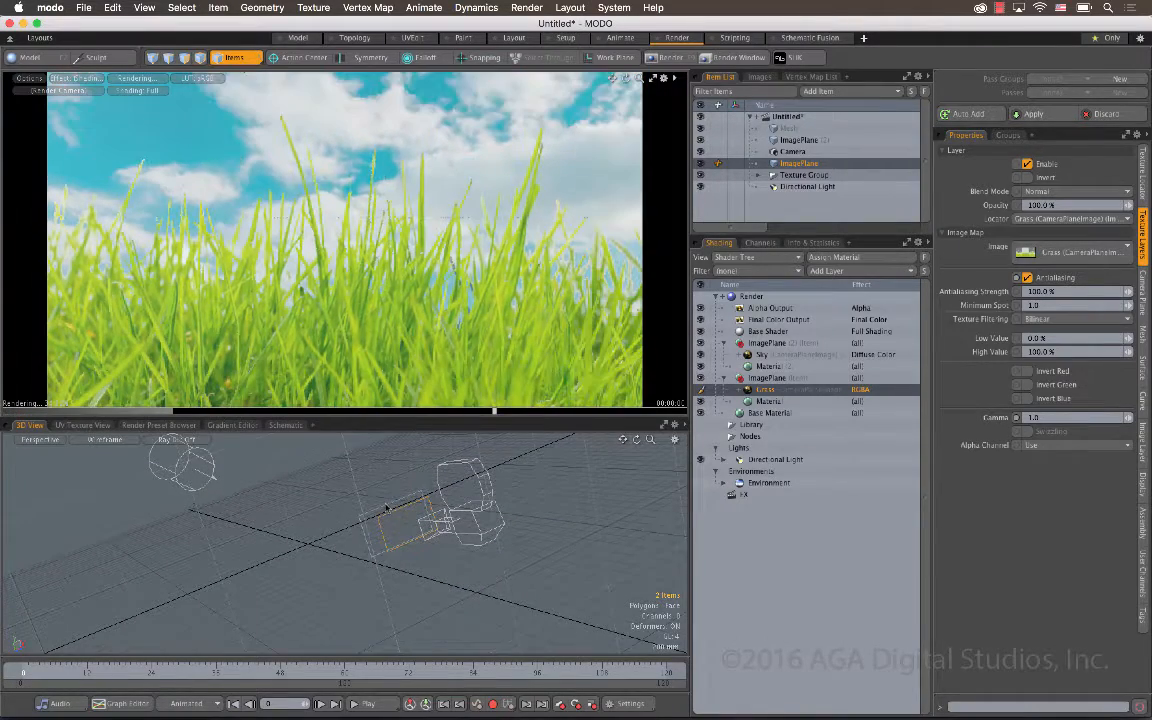
{"action": "left_click", "coordinate": [387, 510]}
{"action": "key", "text": "w"}
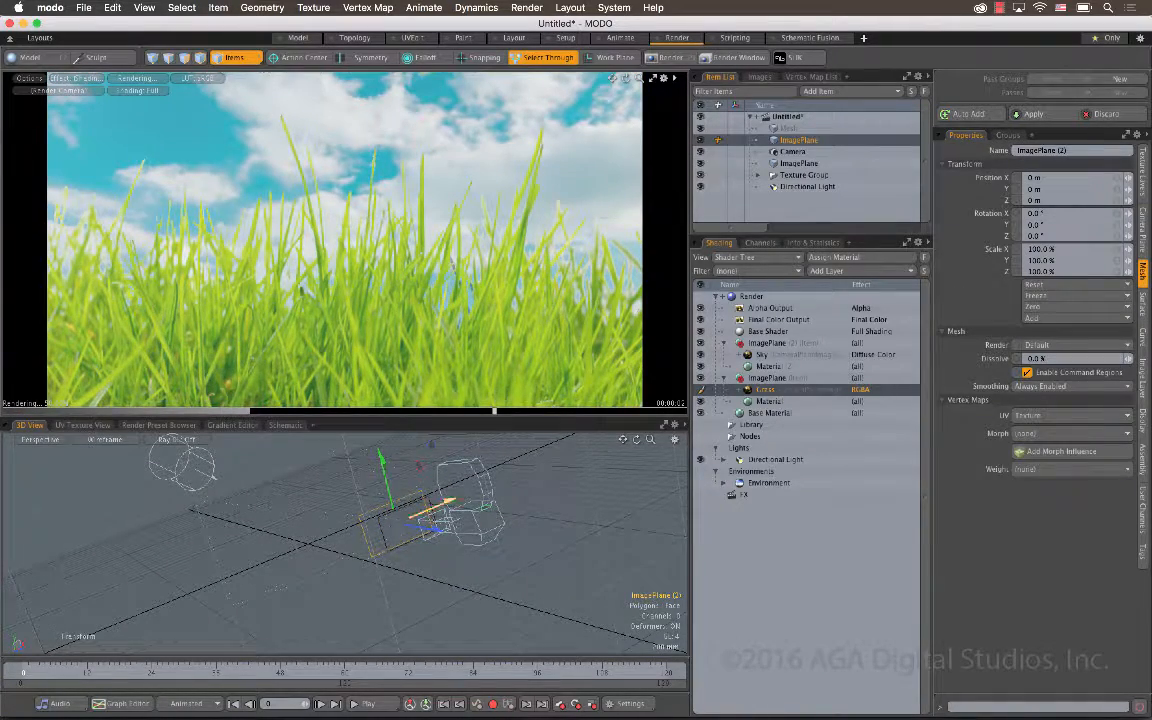
{"action": "left_click_drag", "start_coordinate": [446, 503], "coordinate": [425, 532]}
{"action": "key", "text": "q"}
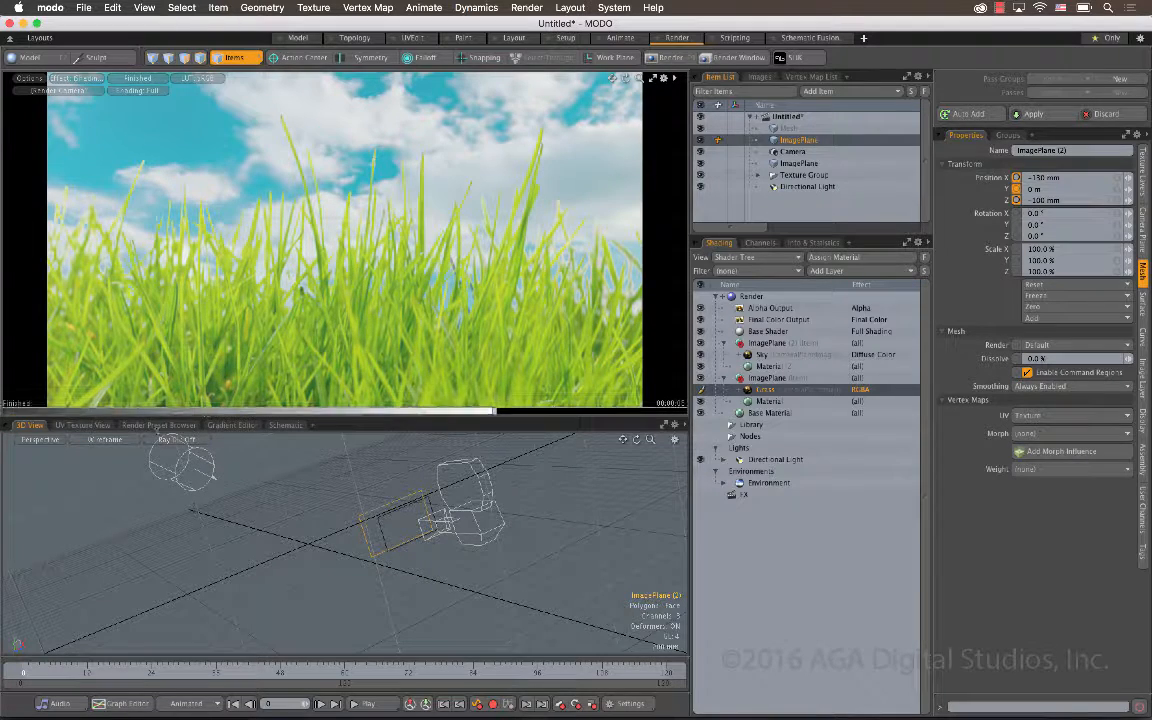
Step: Switch to the Layout layout and add the Airplane 02 mesh from the Vehicles Aircraft presets to the scene
{"action": "left_click", "coordinate": [514, 37]}
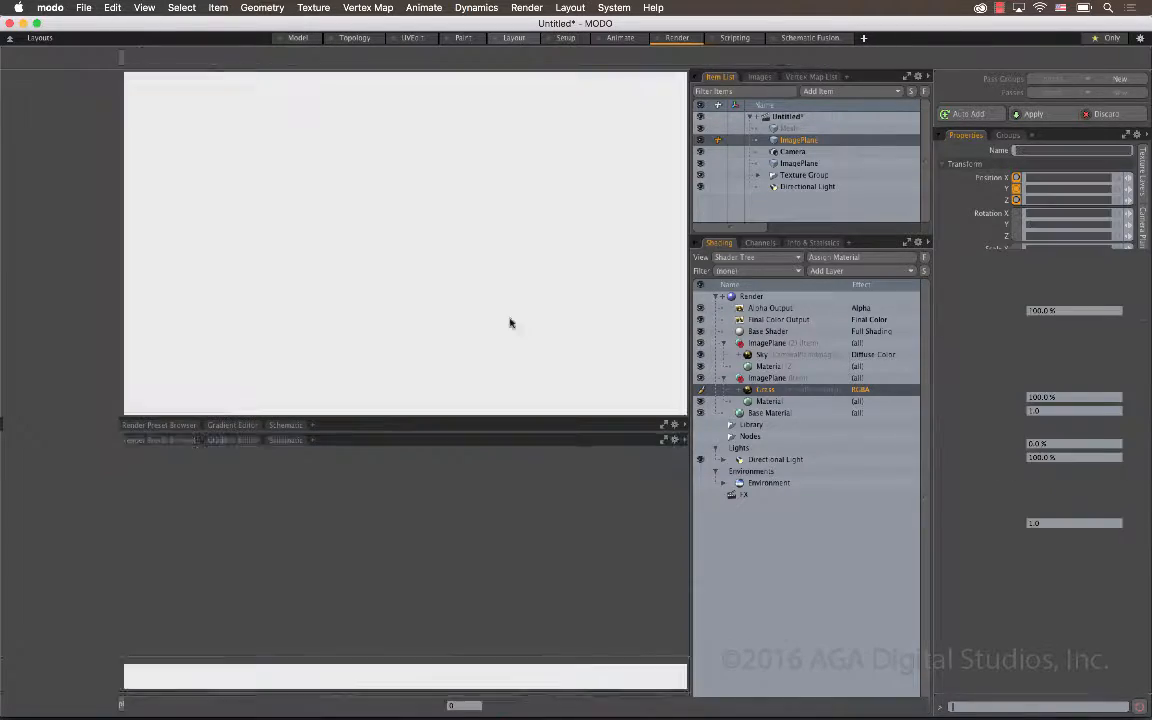
{"action": "left_click", "coordinate": [433, 481]}
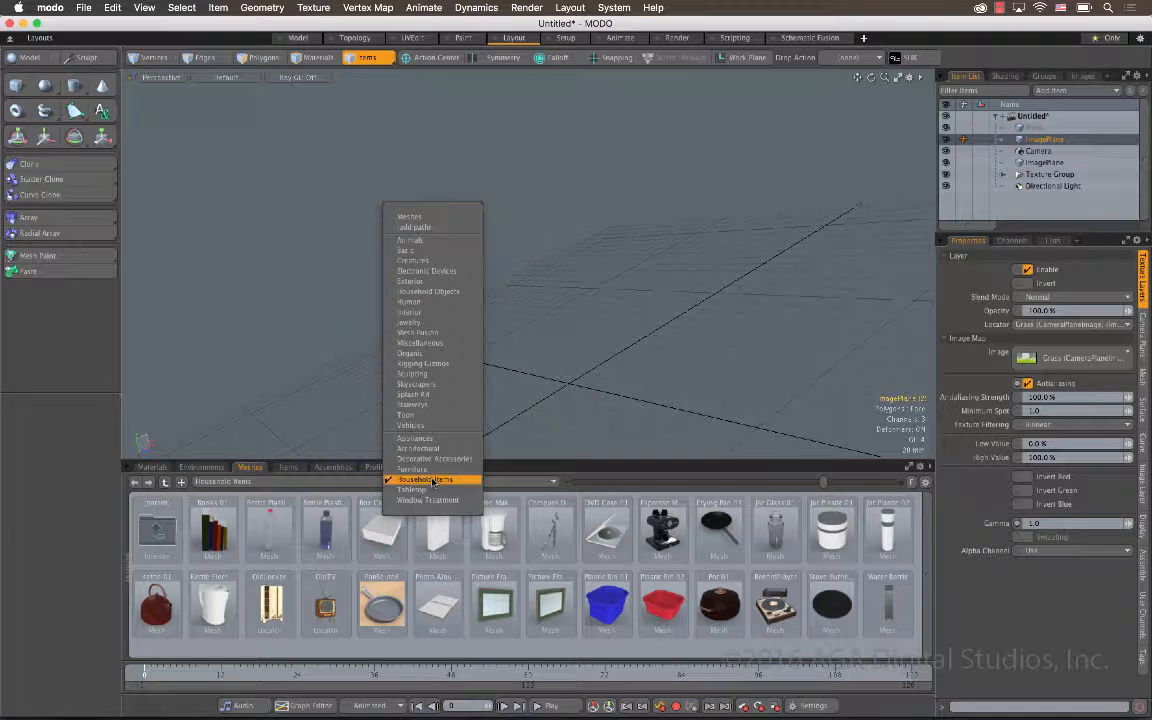
{"action": "left_click", "coordinate": [428, 217]}
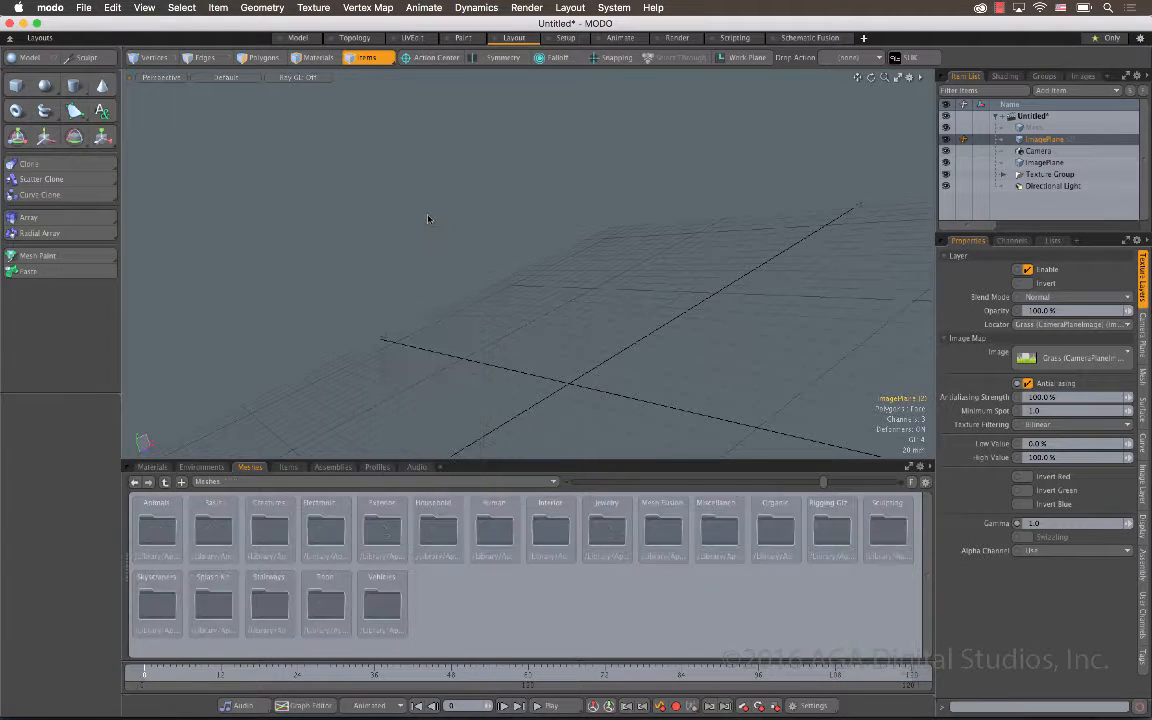
{"action": "double_click", "coordinate": [392, 604]}
{"action": "double_click", "coordinate": [214, 522]}
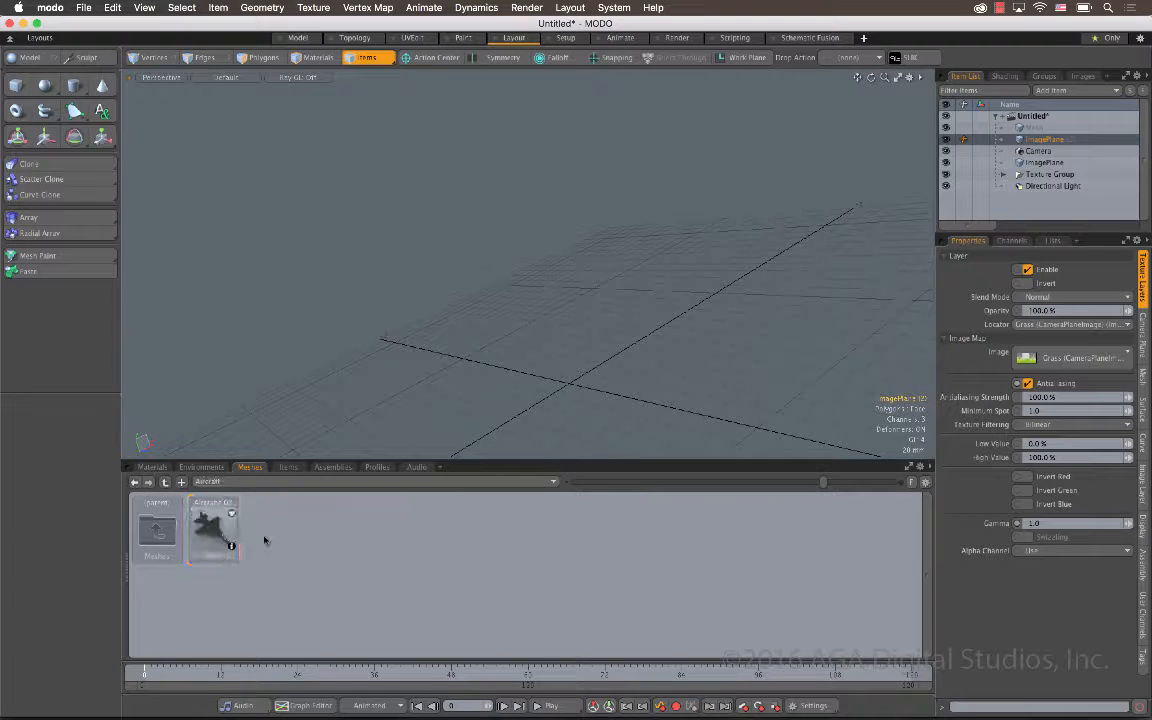
{"action": "double_click", "coordinate": [216, 532]}
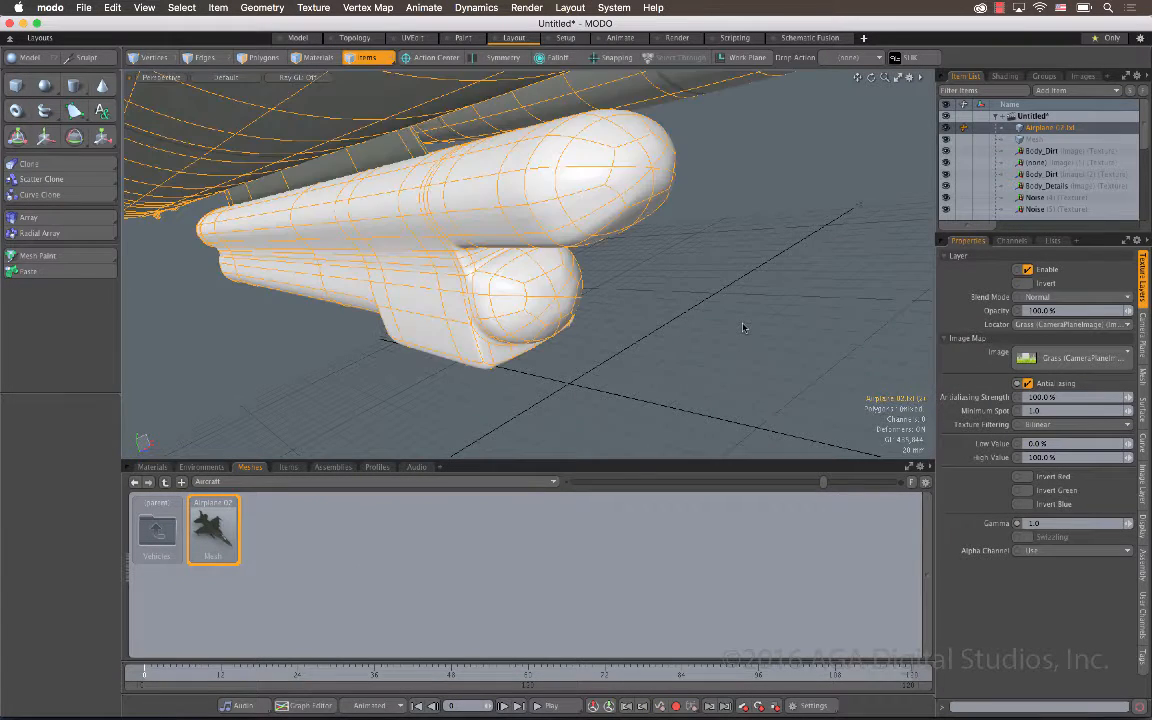
Step: Frame the scene and examine where the airplane sits relative to the camera and both image planes
{"action": "key", "text": "a"}
{"action": "left_click_drag", "start_coordinate": [742, 326], "coordinate": [697, 338], "text": "alt"}
{"action": "key", "text": "r"}
{"action": "key", "text": "w"}
{"action": "key", "text": "r"}
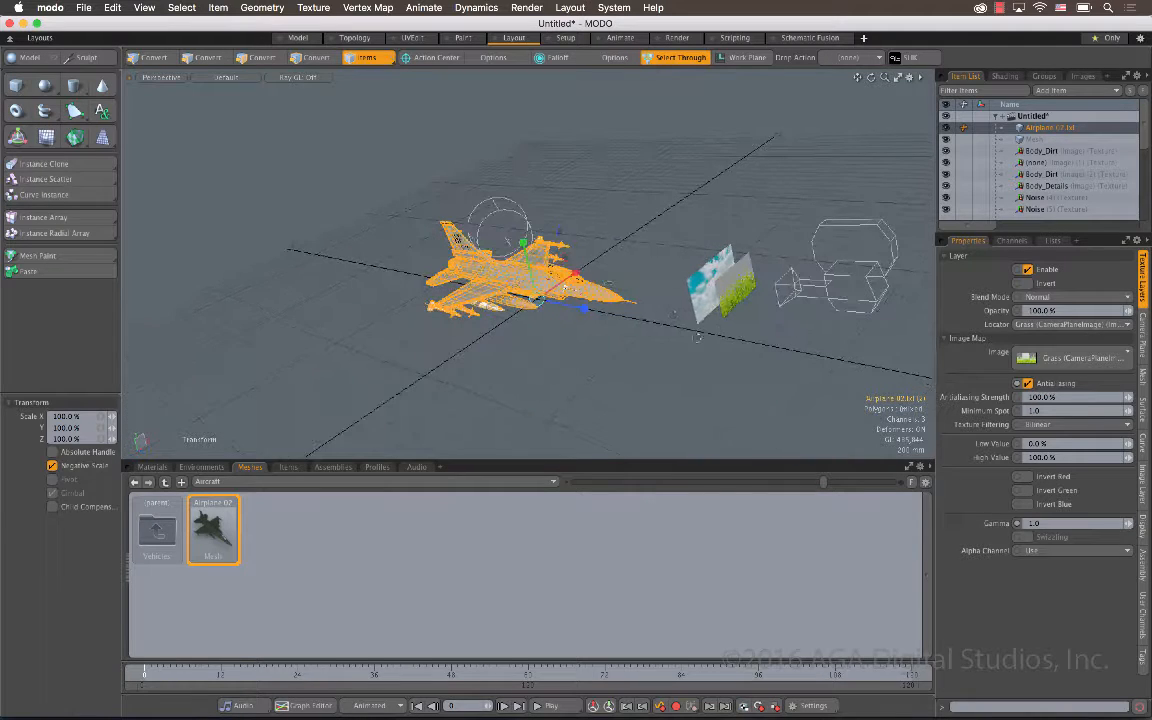
{"action": "left_click", "coordinate": [706, 287]}
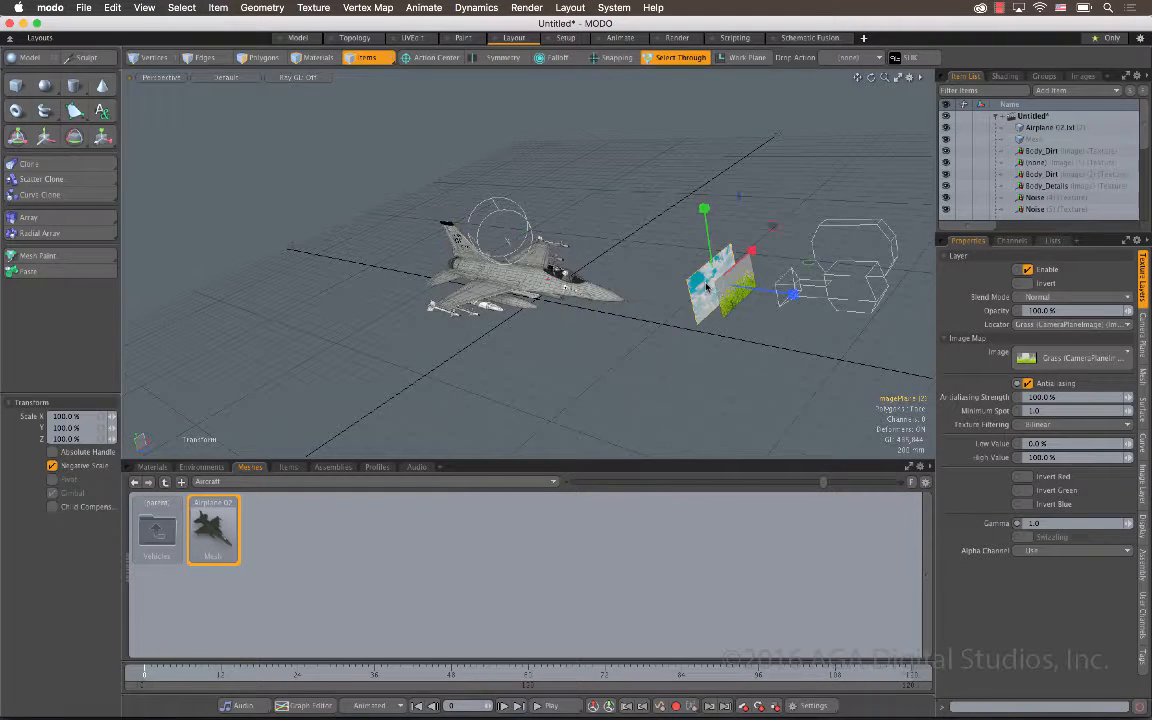
{"action": "key", "text": "q"}
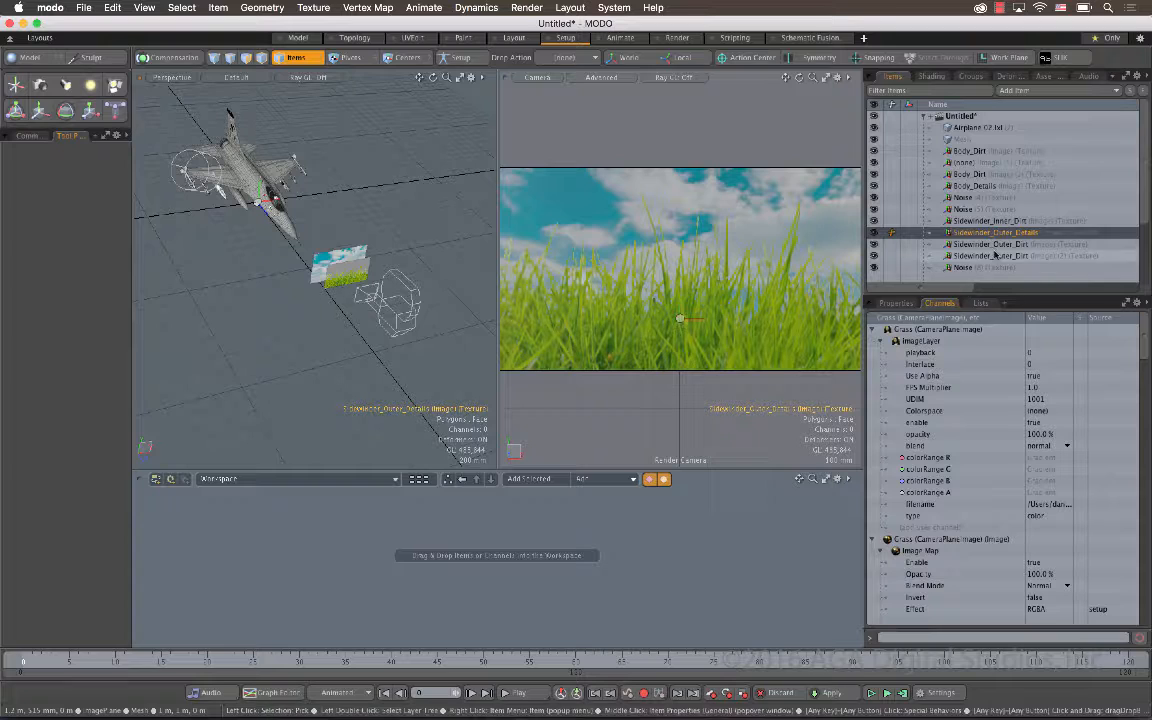
Step: Add ImagePlane (2), Camera and ImagePlane to the schematic workspace and enlarge the schematic area
{"action": "left_click", "coordinate": [896, 303]}
{"action": "scroll", "coordinate": [1002, 238], "scroll_direction": "down", "scroll_amount": 5}
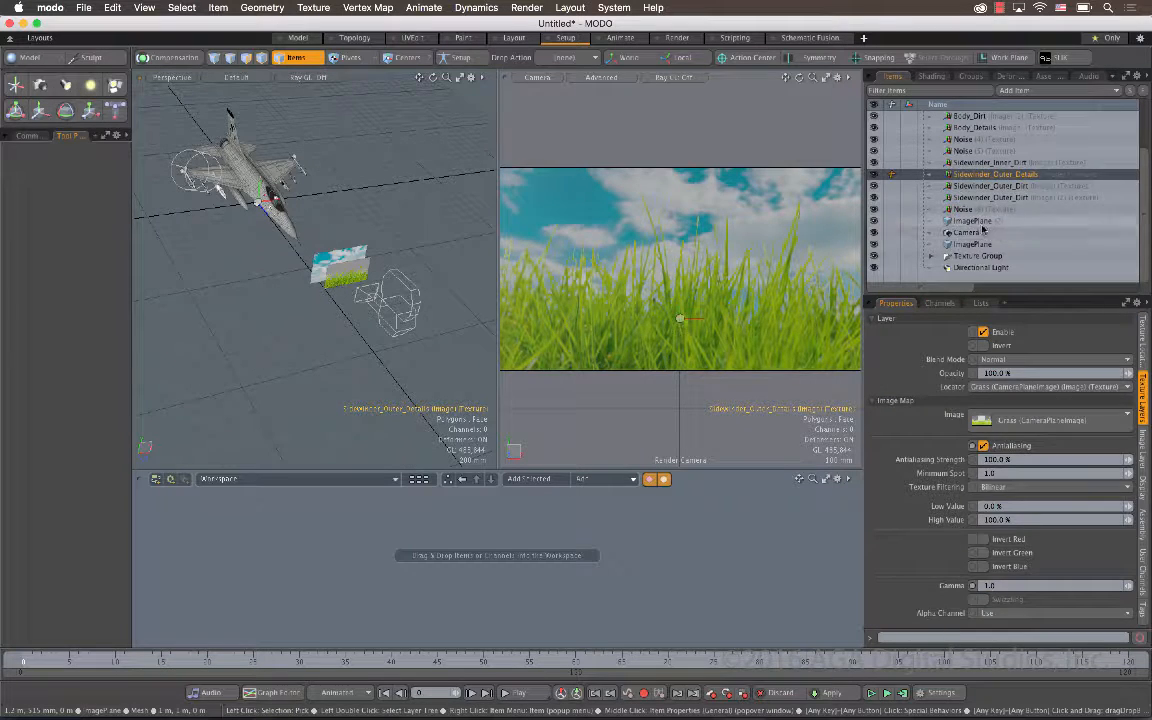
{"action": "left_click", "coordinate": [982, 223]}
{"action": "left_click", "coordinate": [981, 245], "text": "shift"}
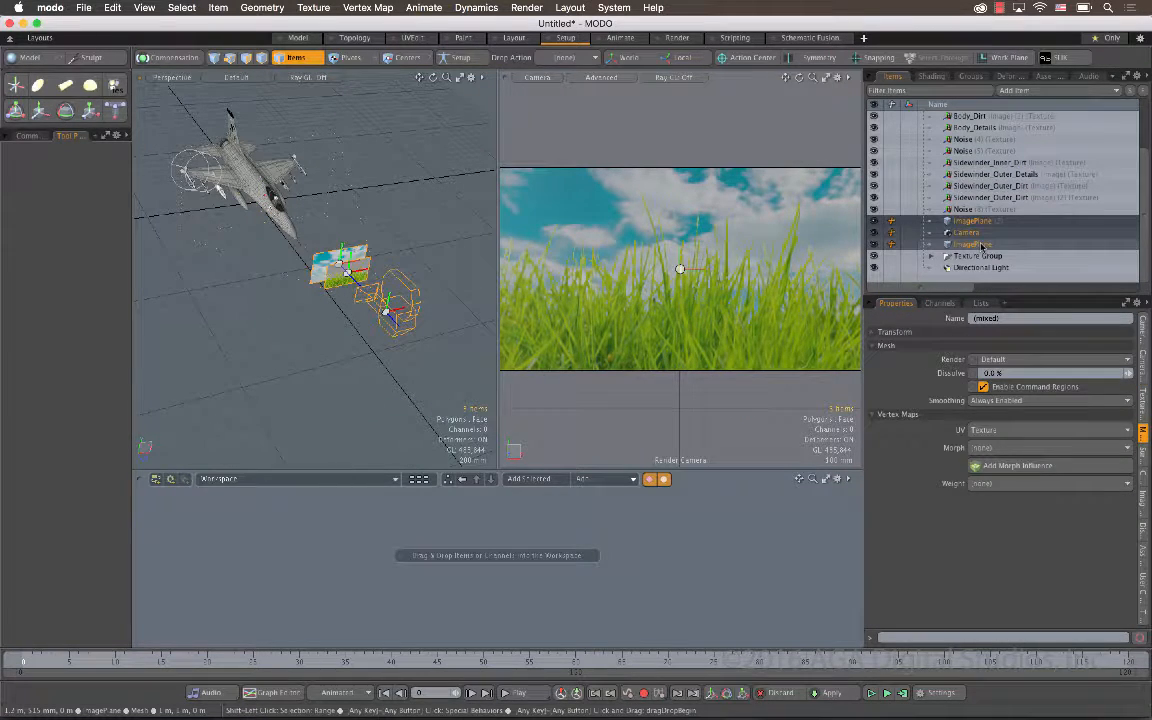
{"action": "left_click_drag", "start_coordinate": [981, 245], "coordinate": [336, 525]}
{"action": "left_click_drag", "start_coordinate": [541, 471], "coordinate": [537, 257]}
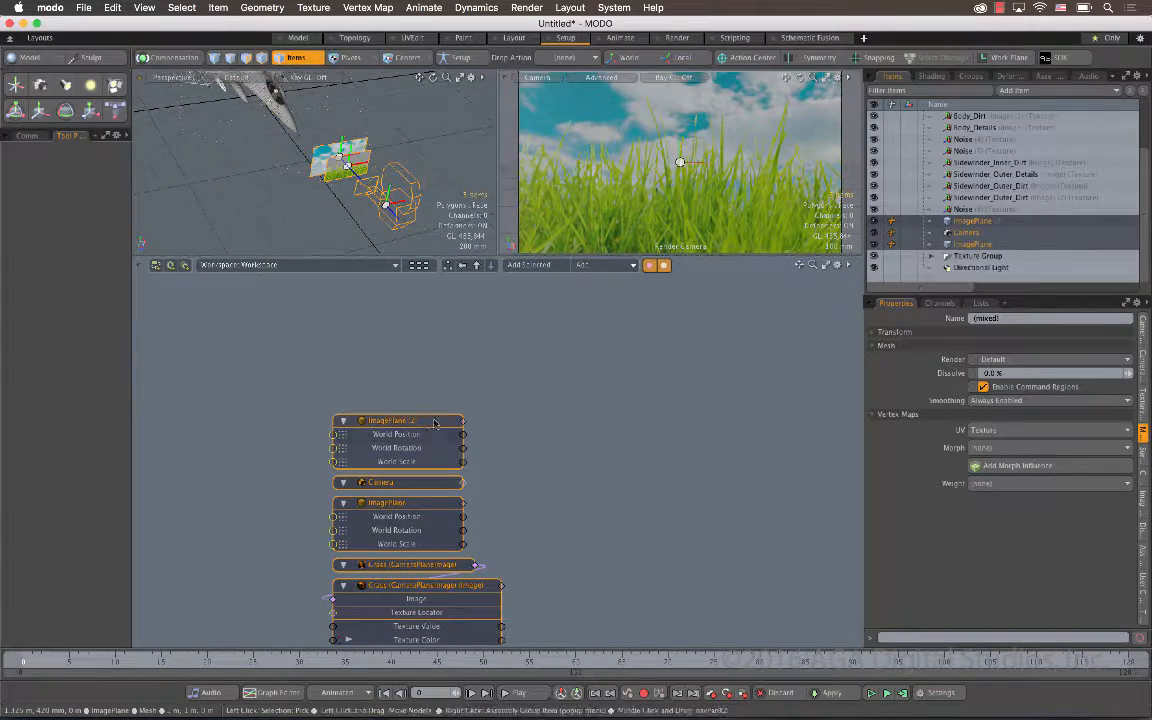
Step: Spread the Grass clip and image nodes apart in the schematic and add the linked texture locator node below them
{"action": "left_click_drag", "start_coordinate": [434, 422], "coordinate": [424, 312]}
{"action": "left_click", "coordinate": [566, 450]}
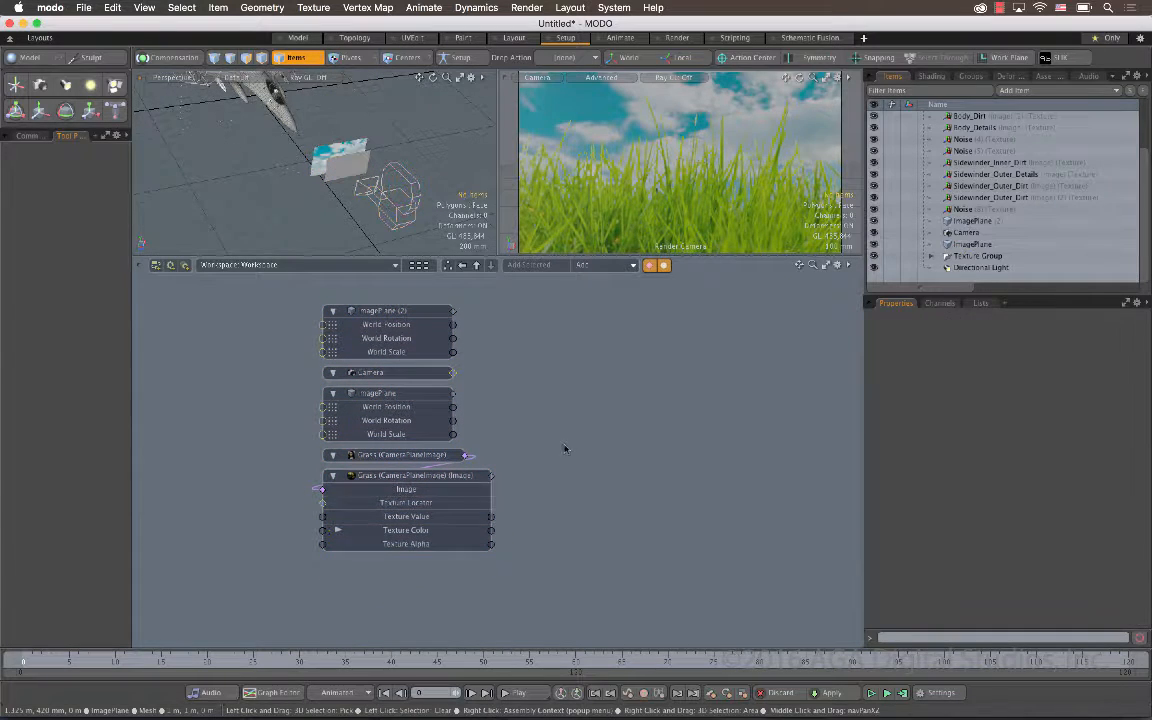
{"action": "left_click_drag", "start_coordinate": [416, 476], "coordinate": [726, 442]}
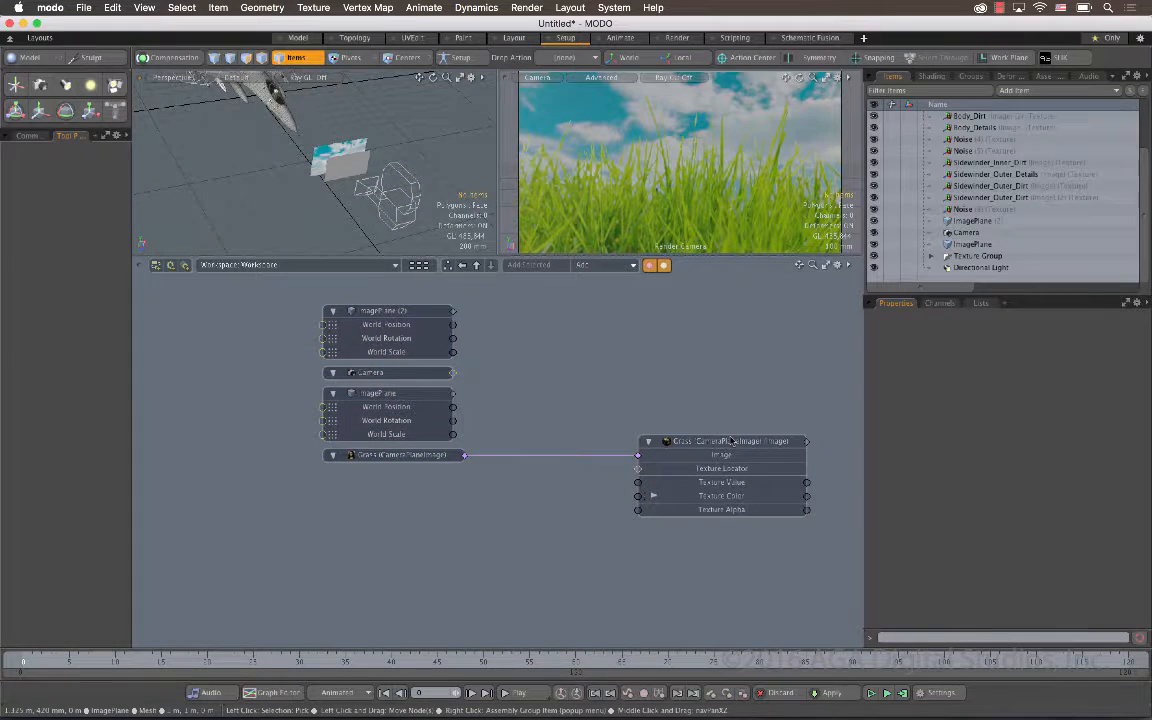
{"action": "left_click_drag", "start_coordinate": [452, 460], "coordinate": [573, 507]}
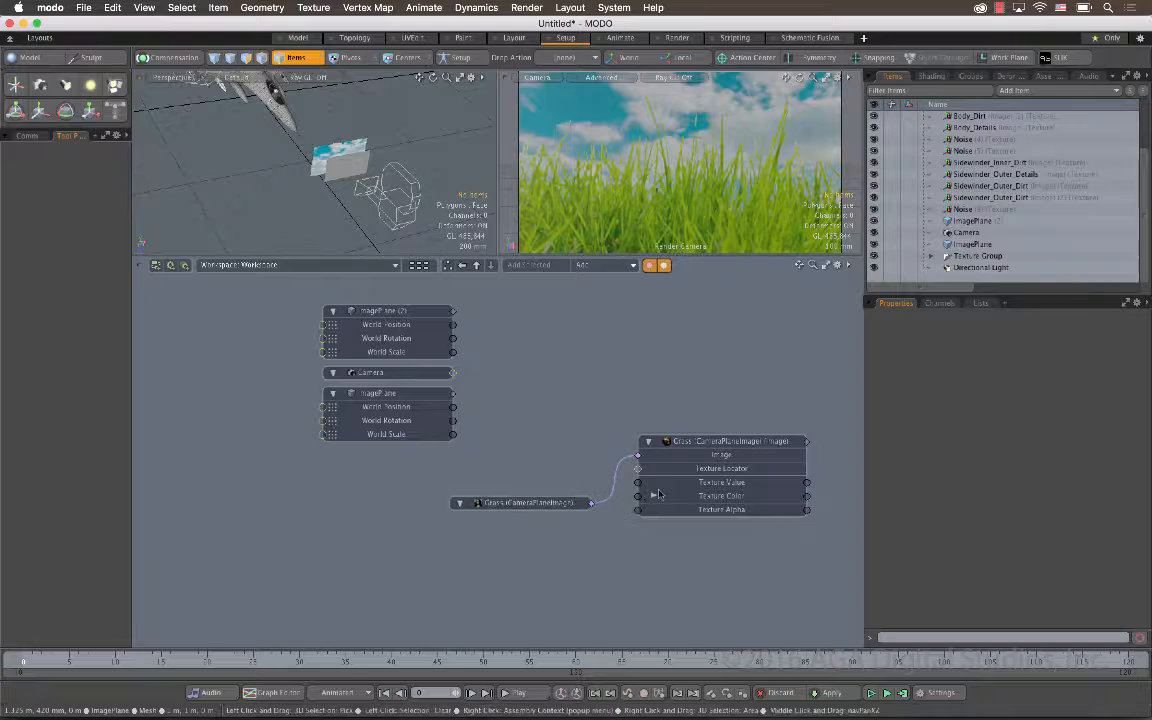
{"action": "left_click_drag", "start_coordinate": [707, 446], "coordinate": [733, 480]}
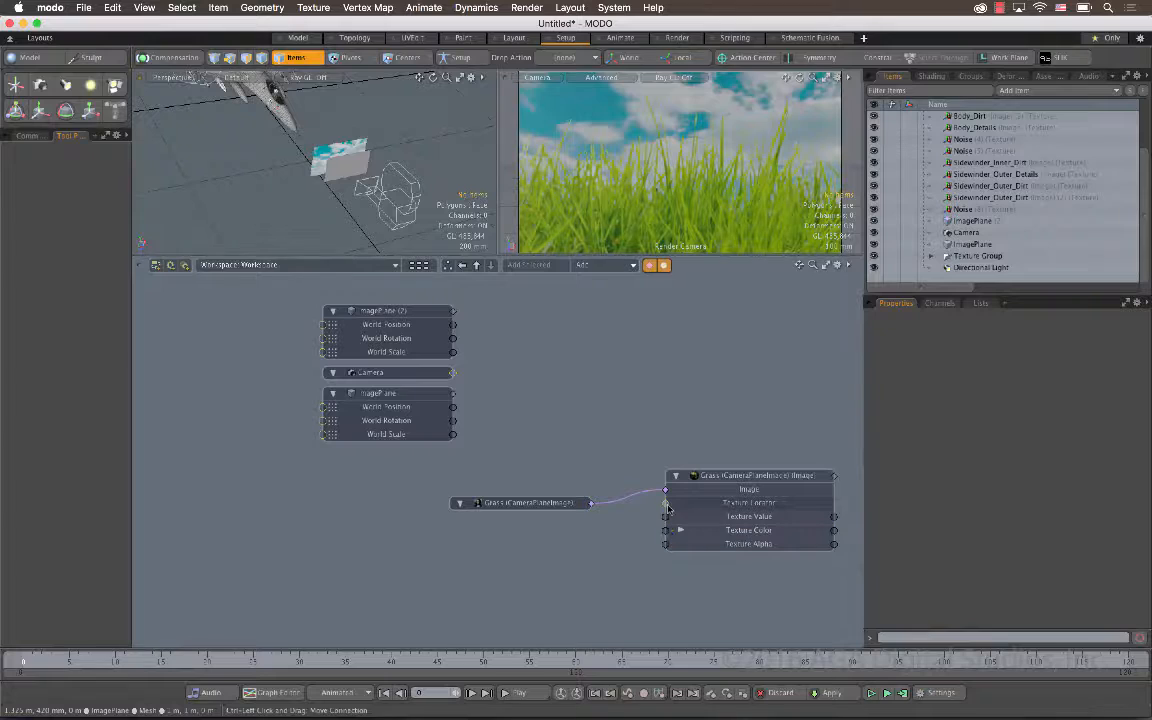
{"action": "double_click", "coordinate": [667, 505]}
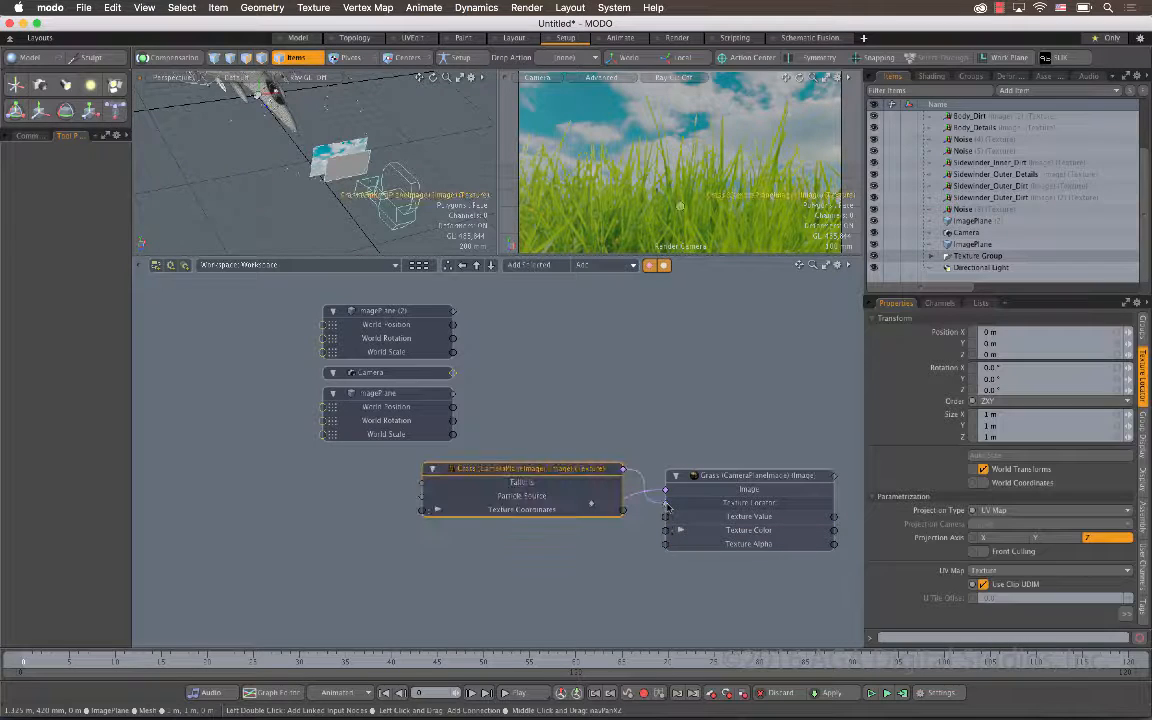
{"action": "left_click_drag", "start_coordinate": [585, 476], "coordinate": [571, 552]}
Step: Add the nodes linked to the Camera's output to the schematic, inspect Camera Plane (2)'s channels and enlarge the 3D views
{"action": "double_click", "coordinate": [454, 373]}
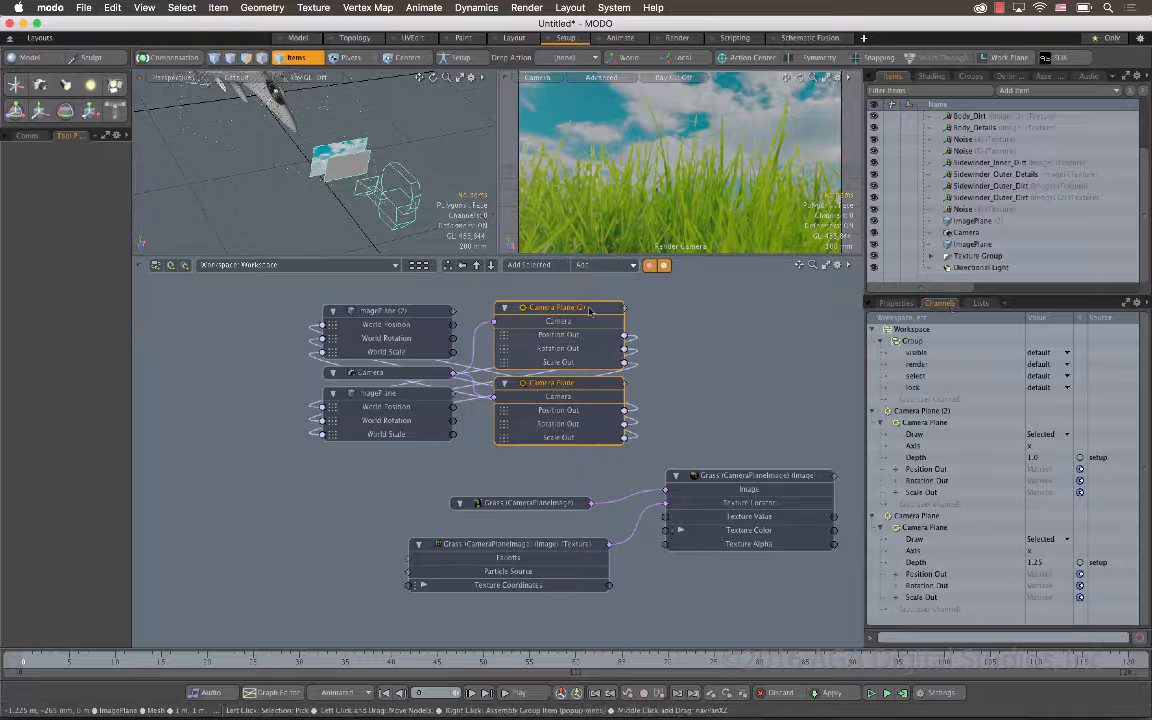
{"action": "left_click", "coordinate": [528, 281]}
{"action": "left_click", "coordinate": [575, 309]}
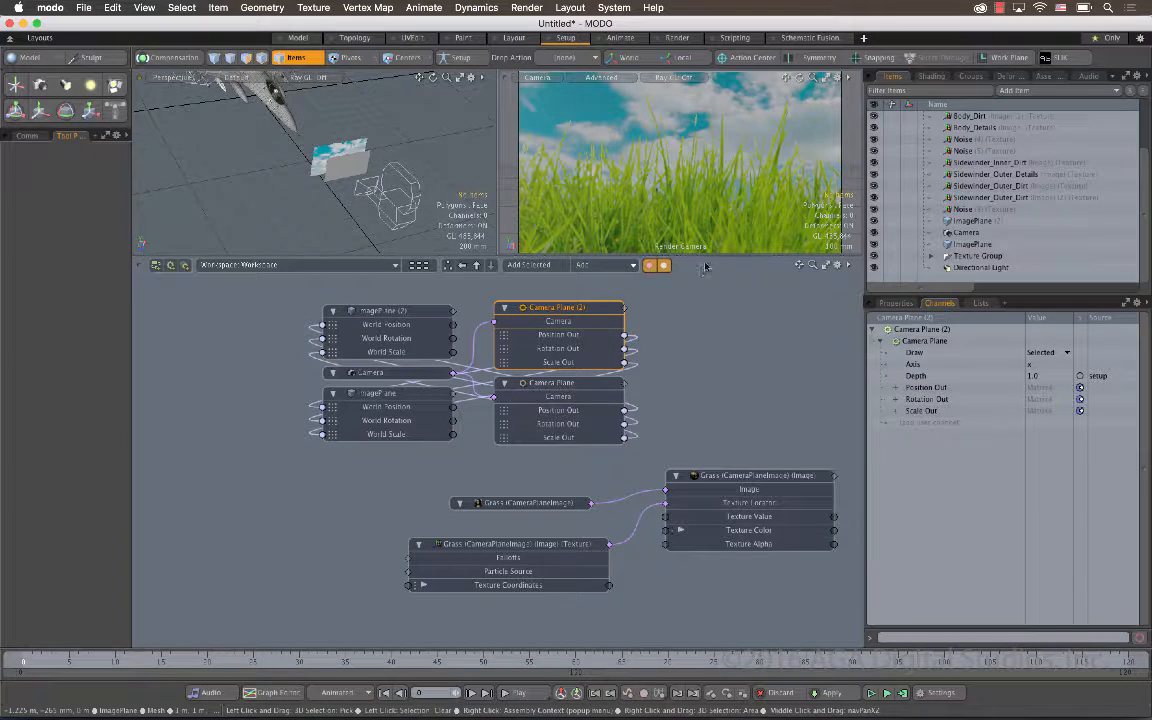
{"action": "left_click_drag", "start_coordinate": [705, 262], "coordinate": [712, 431]}
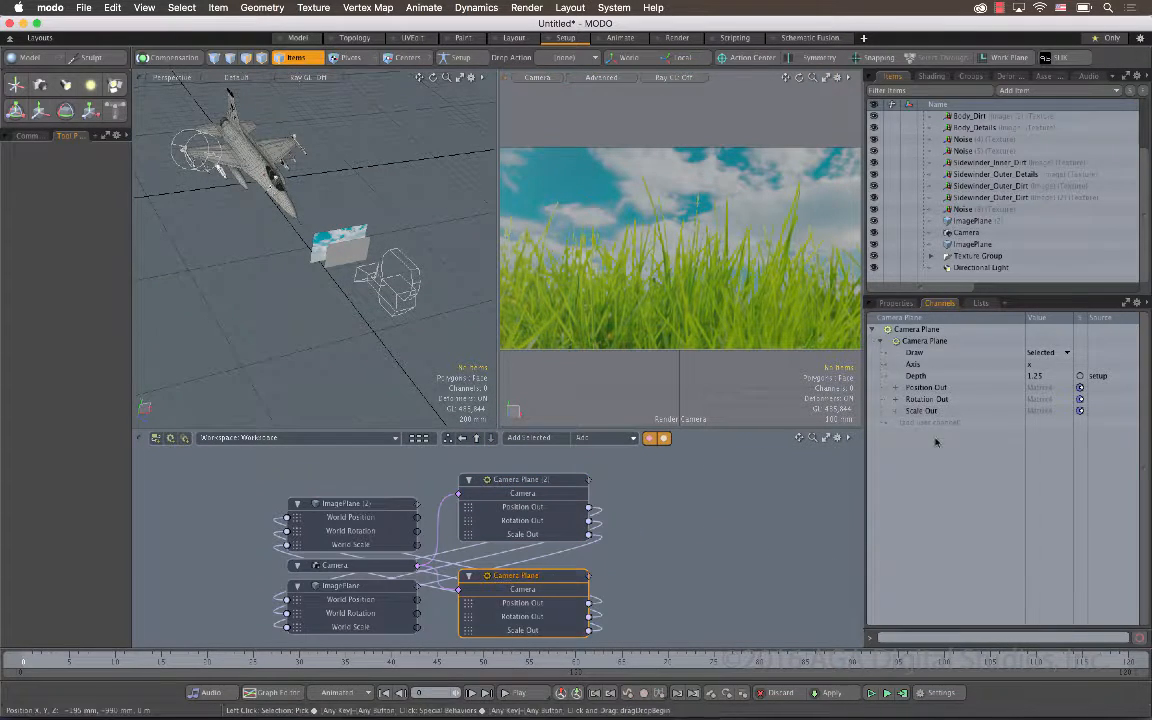
Step: Raise the Depth of the sky's Camera Plane to 4.0 and further to 8.0, placing the sky behind the airplane
{"action": "double_click", "coordinate": [1040, 376]}
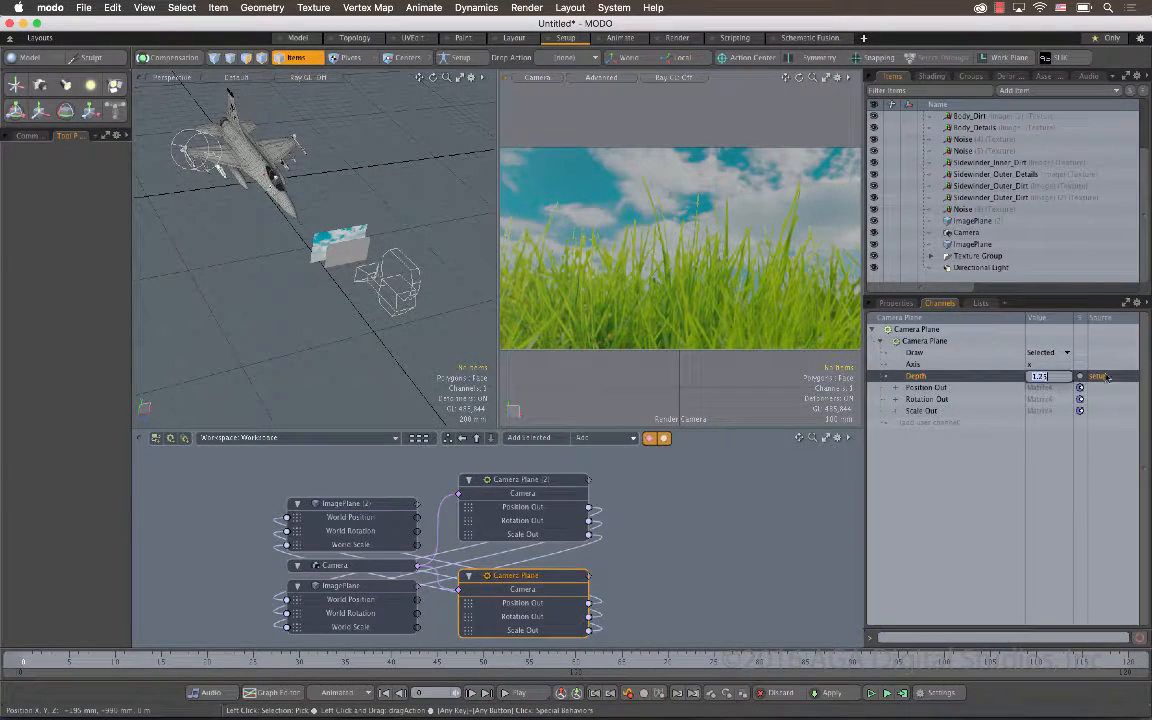
{"action": "key", "text": "Return"}
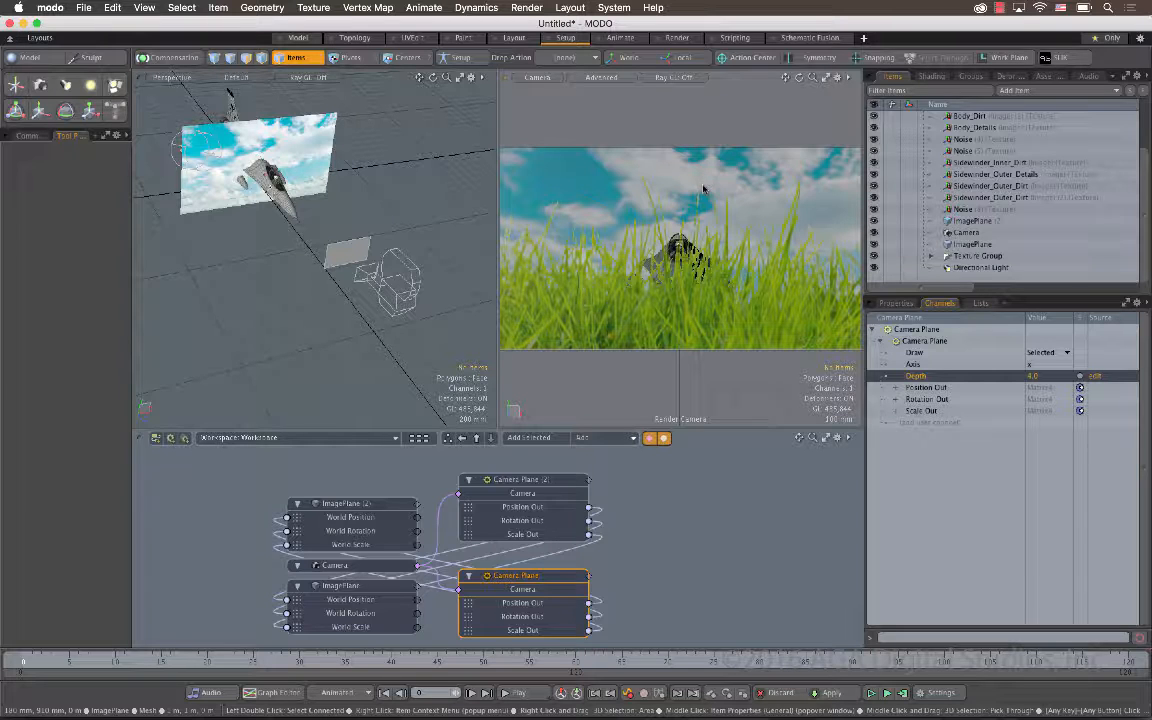
{"action": "left_click", "coordinate": [1036, 376]}
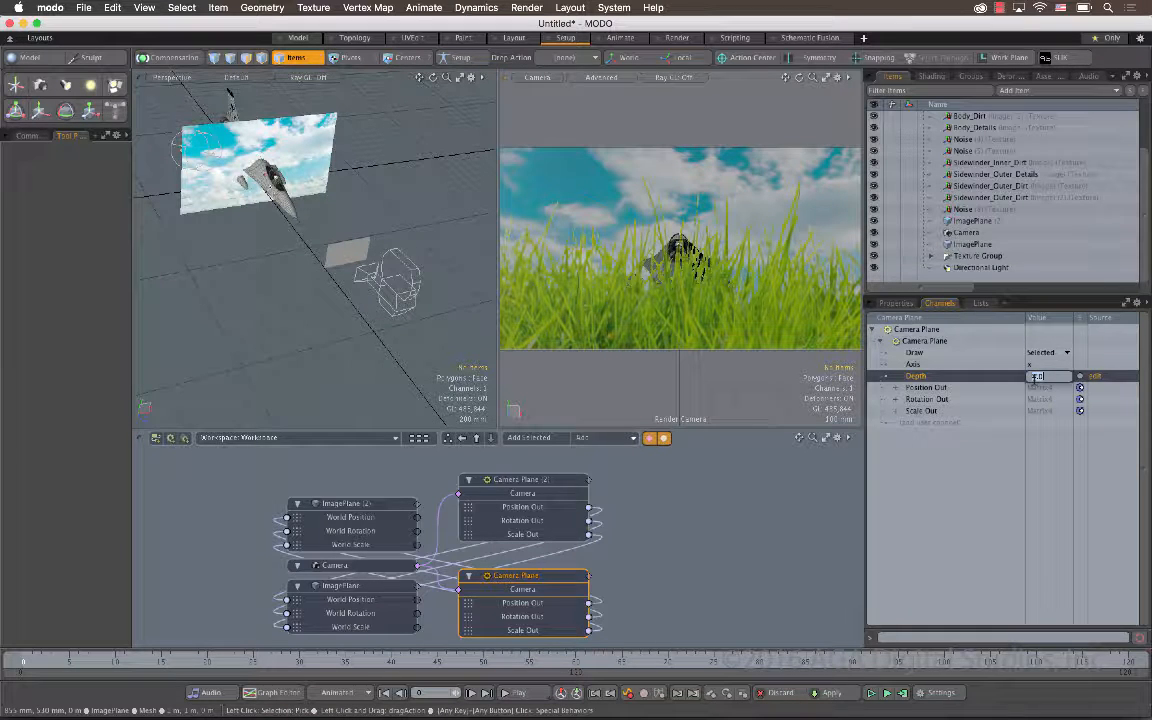
{"action": "type", "text": "6"}
{"action": "key", "text": "Return"}
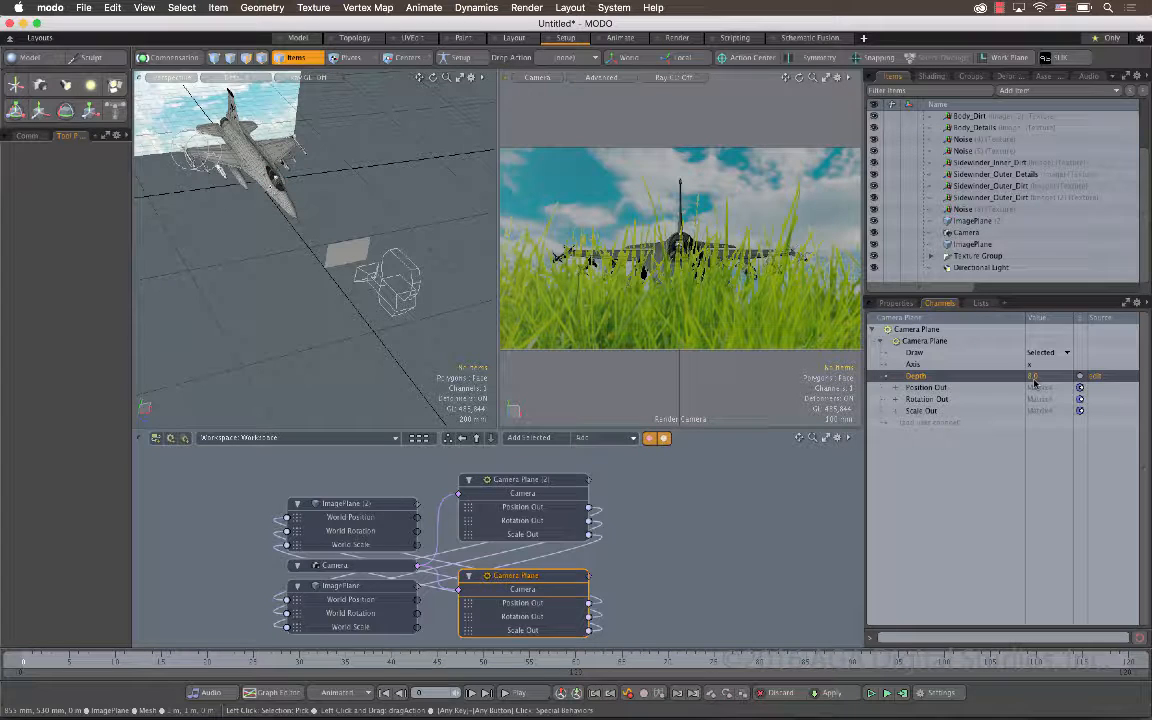
{"action": "scroll", "coordinate": [315, 249], "scroll_direction": "down", "scroll_amount": 5}
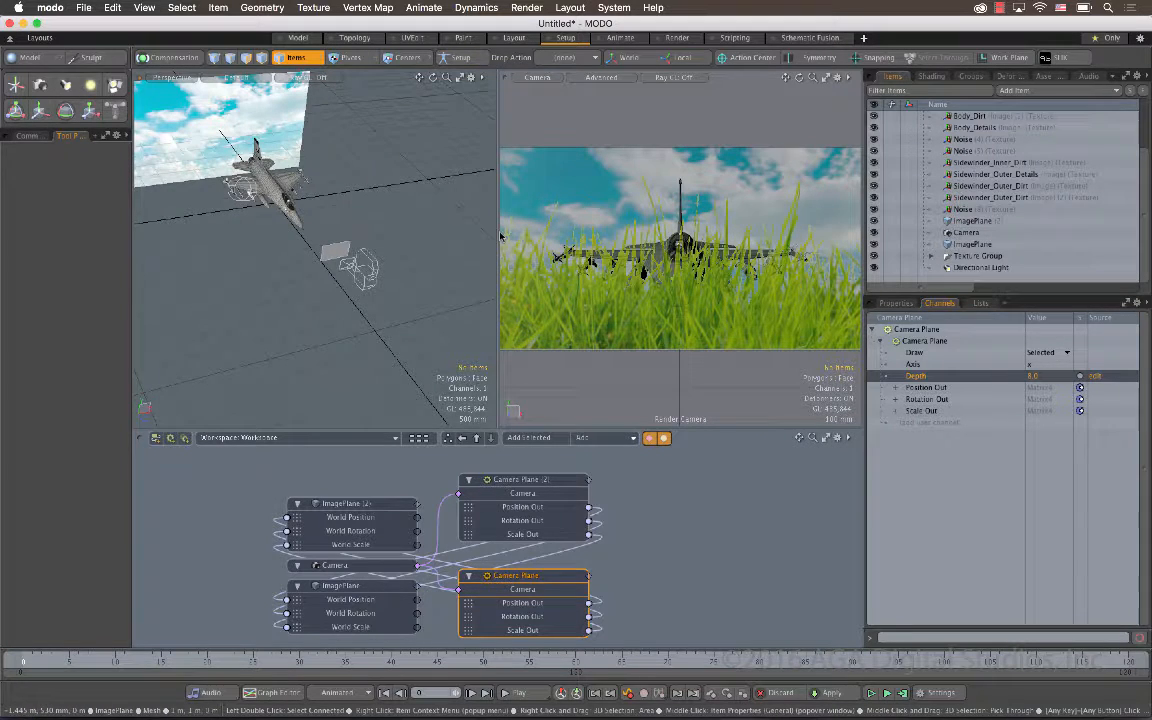
{"action": "scroll", "coordinate": [369, 207], "scroll_direction": "down", "scroll_amount": 5}
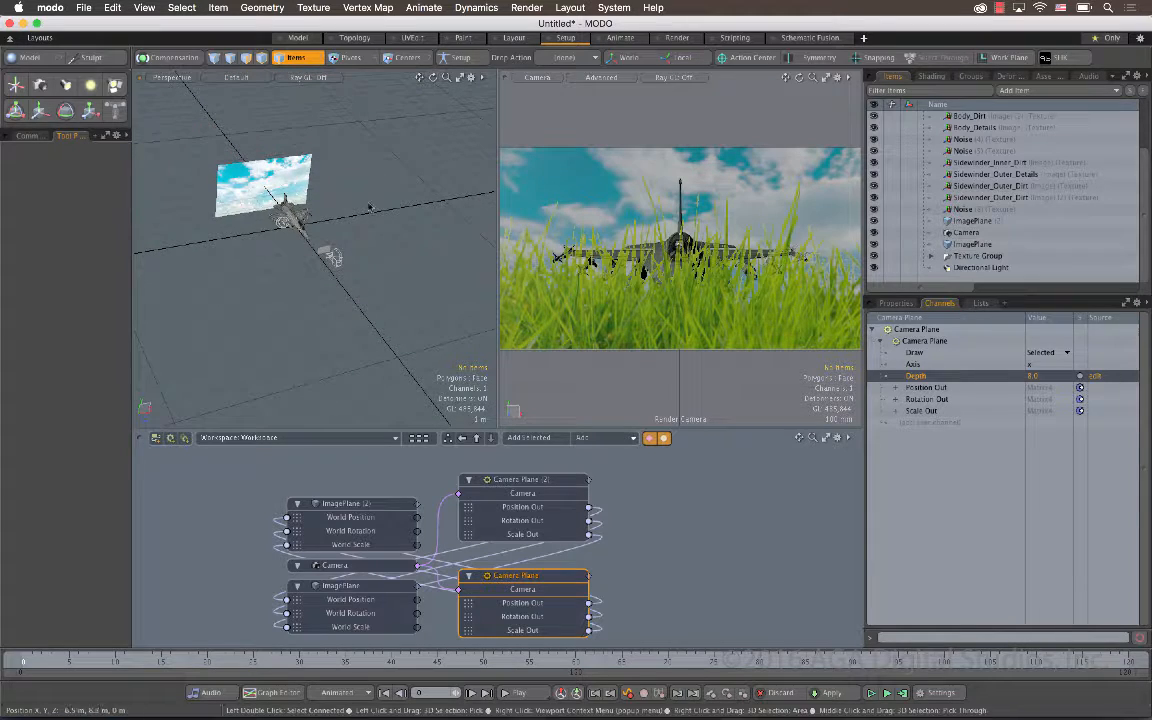
Step: Rotate the airplane mesh about -23.5° on X and about 57.5° on Y so its nose tilts upward
{"action": "key", "text": "e"}
{"action": "left_click", "coordinate": [297, 217]}
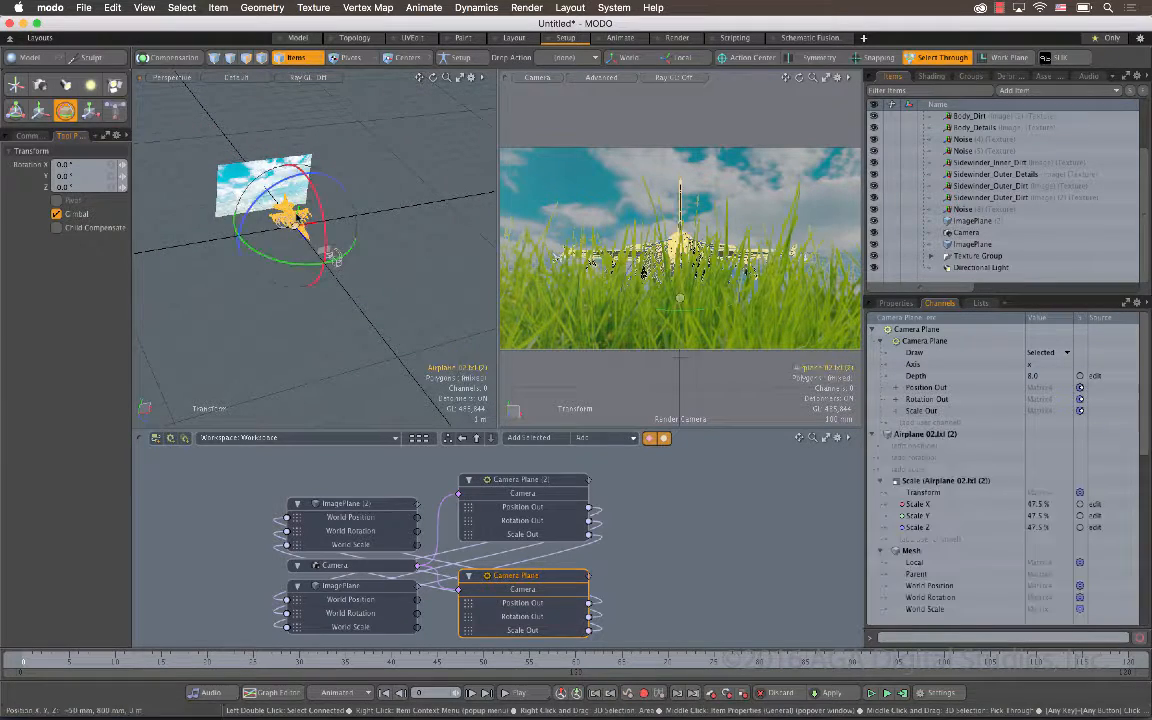
{"action": "key", "text": "q"}
{"action": "key", "text": "e"}
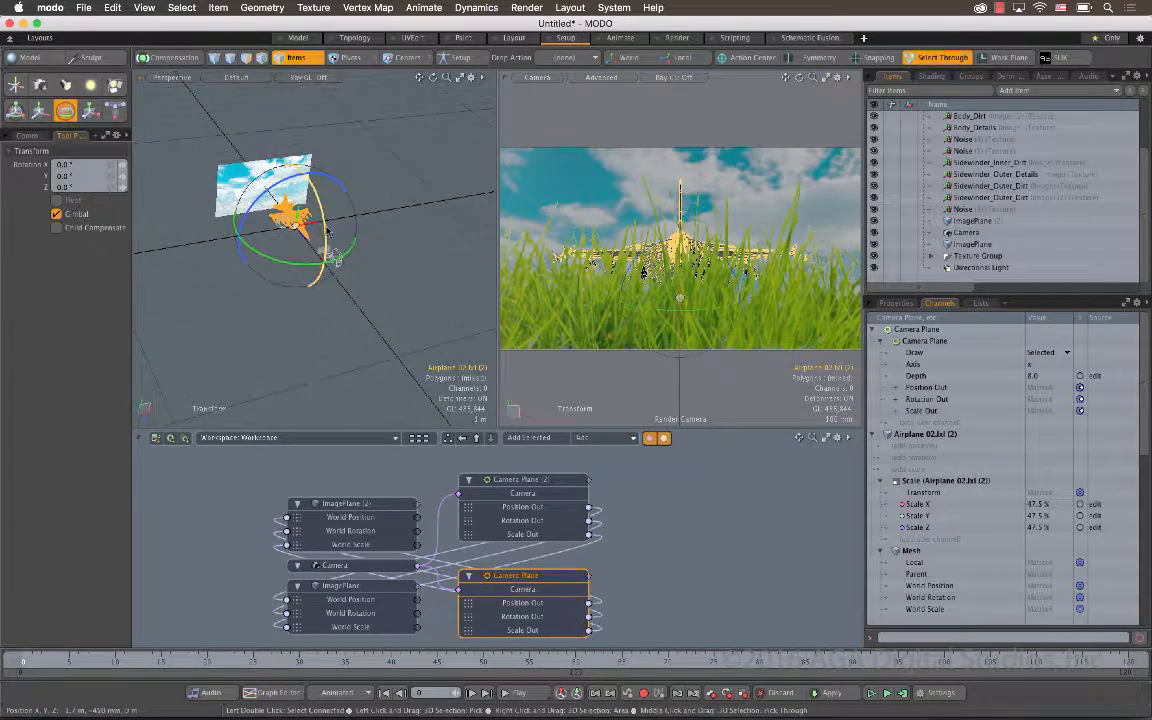
{"action": "left_click_drag", "start_coordinate": [297, 213], "coordinate": [294, 218]}
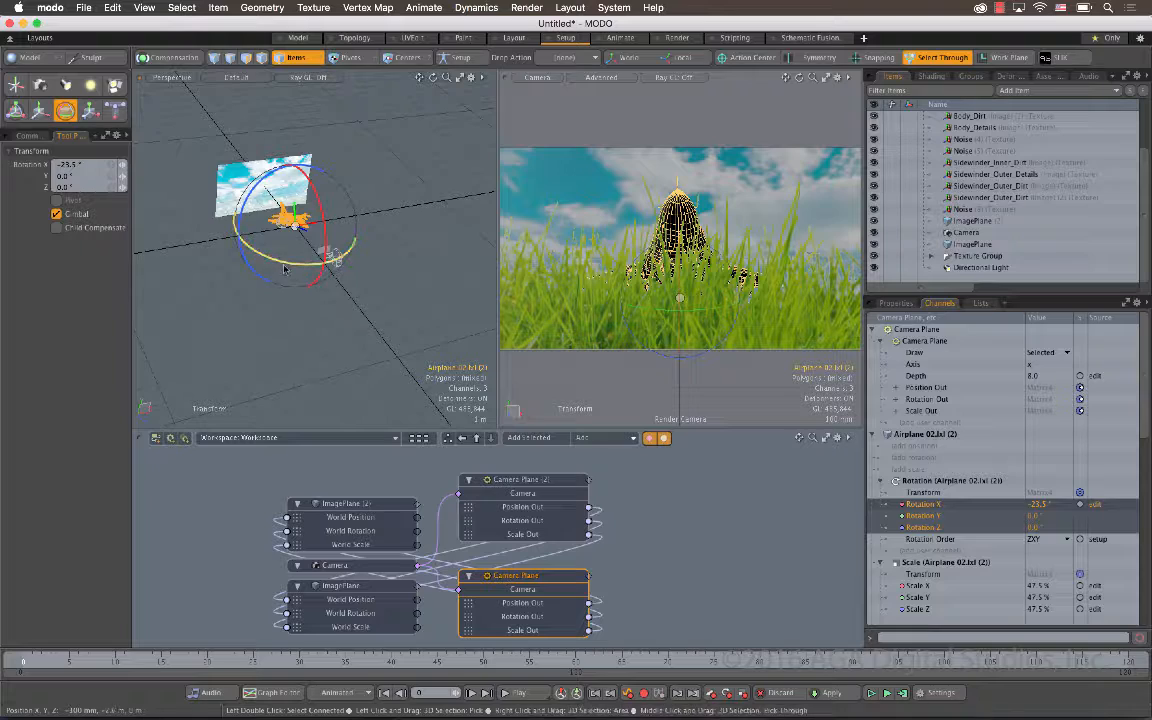
{"action": "left_click_drag", "start_coordinate": [336, 258], "coordinate": [330, 251]}
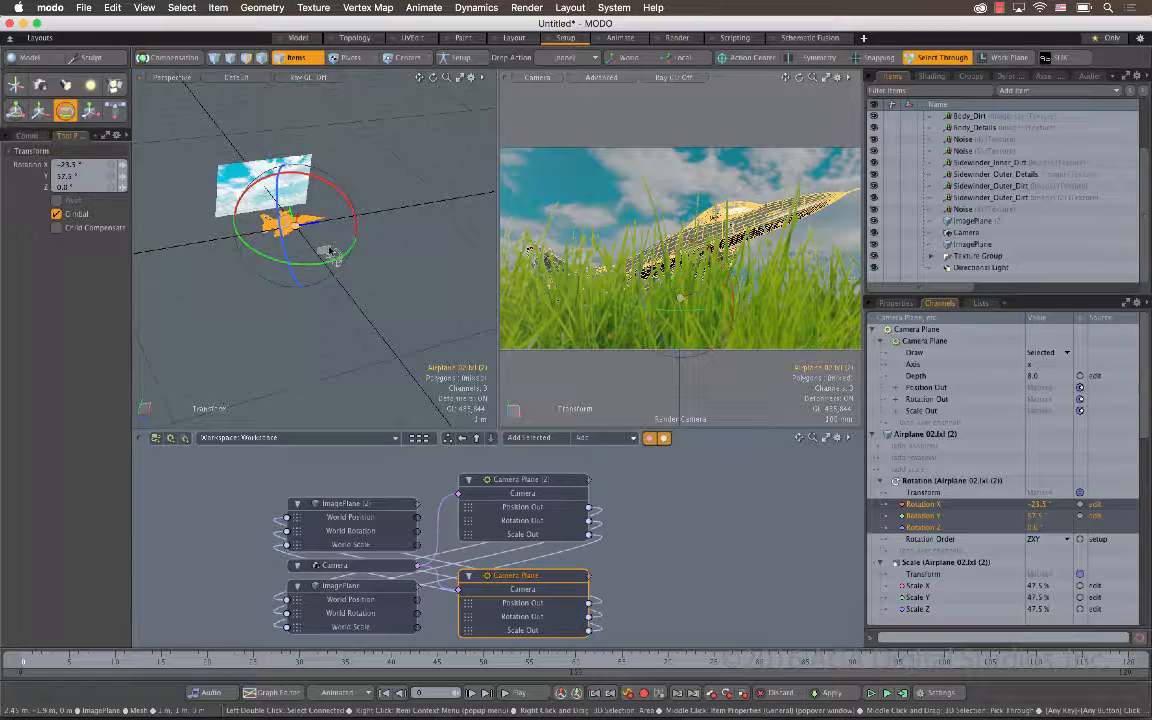
Step: Move the airplane to about -550 mm on X and deselect it
{"action": "key", "text": "w"}
{"action": "left_click_drag", "start_coordinate": [338, 219], "coordinate": [329, 221]}
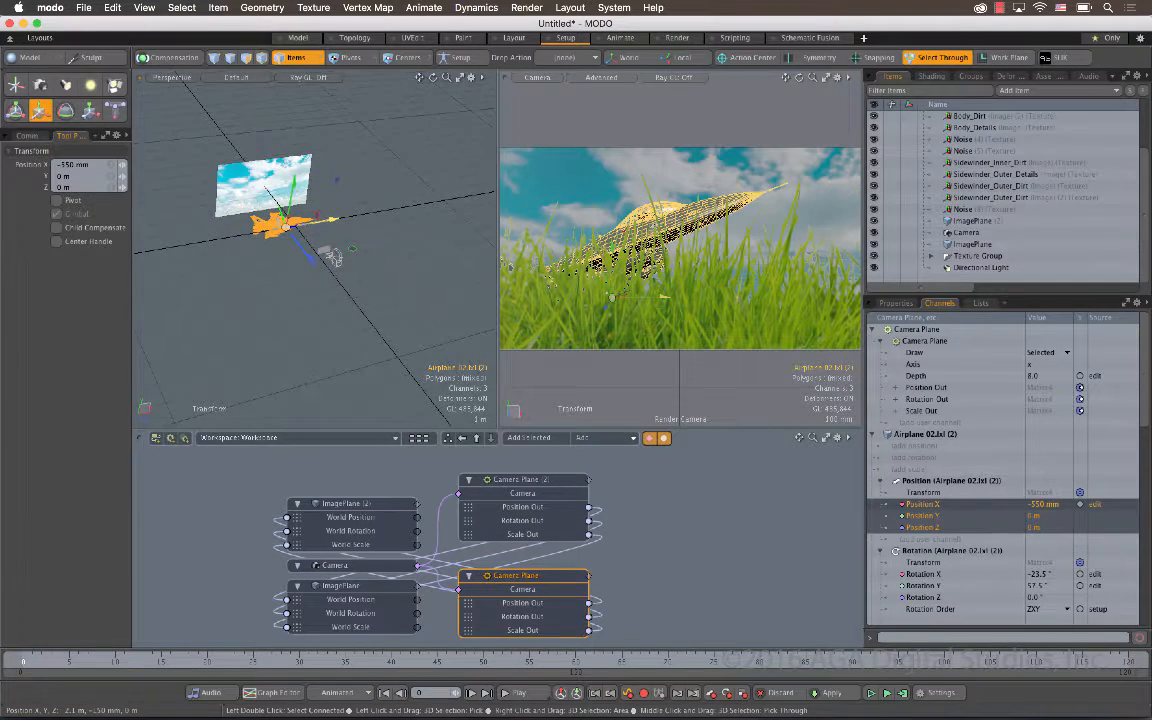
{"action": "key", "text": "q"}
{"action": "left_click", "coordinate": [433, 216]}
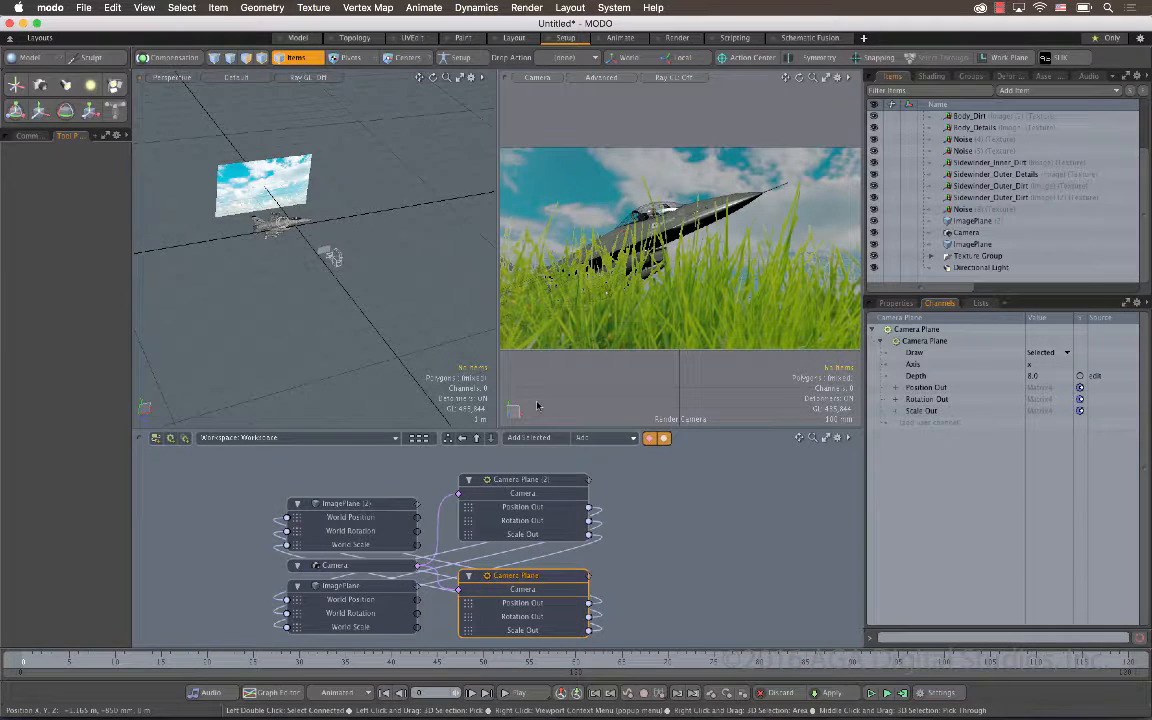
Step: Turn off the Directional Light's visibility, select it and display its properties
{"action": "left_click", "coordinate": [874, 268]}
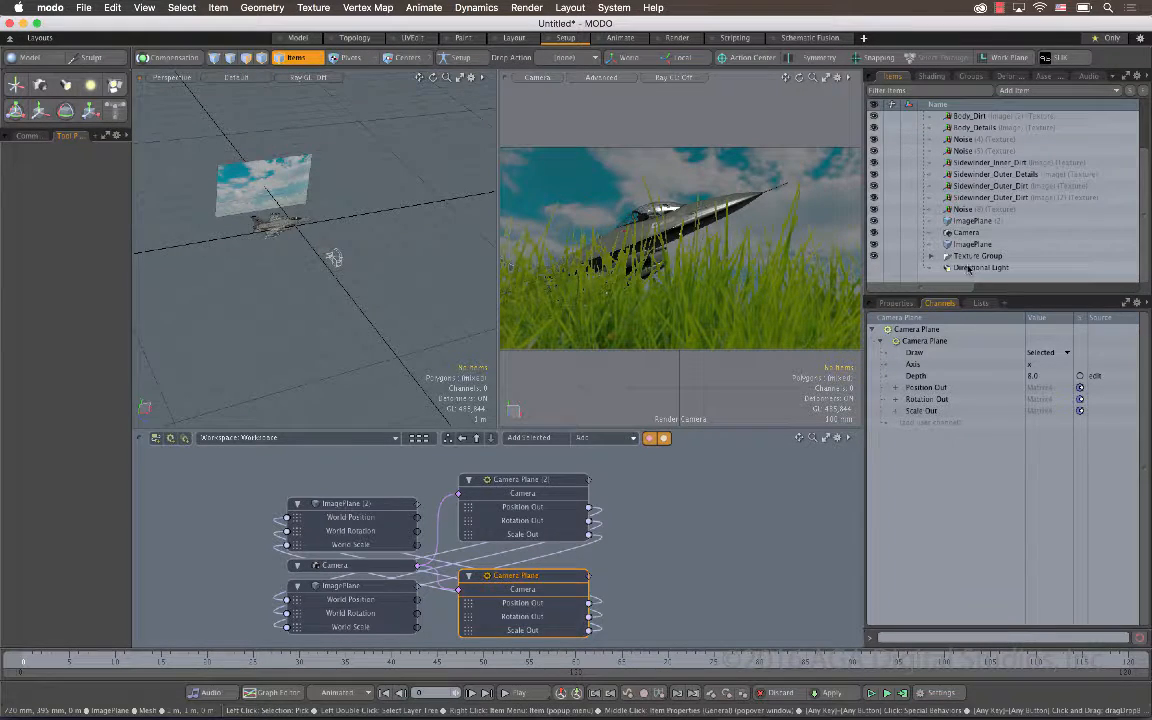
{"action": "left_click", "coordinate": [1030, 273]}
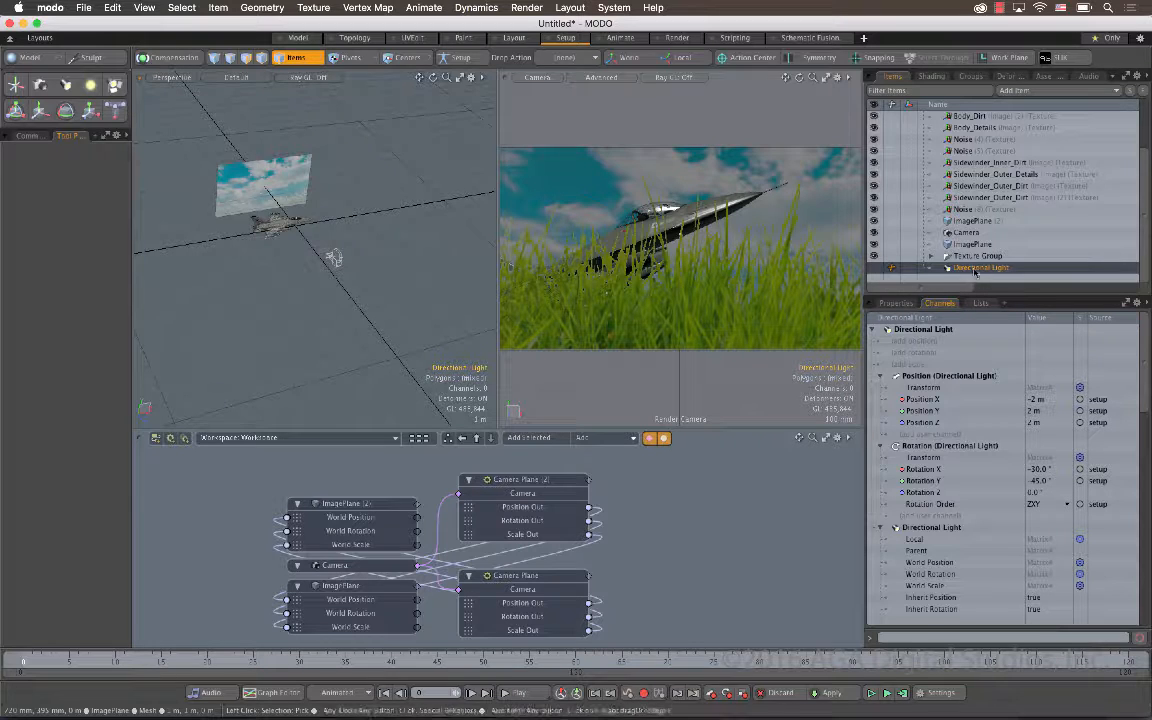
{"action": "left_click", "coordinate": [896, 302]}
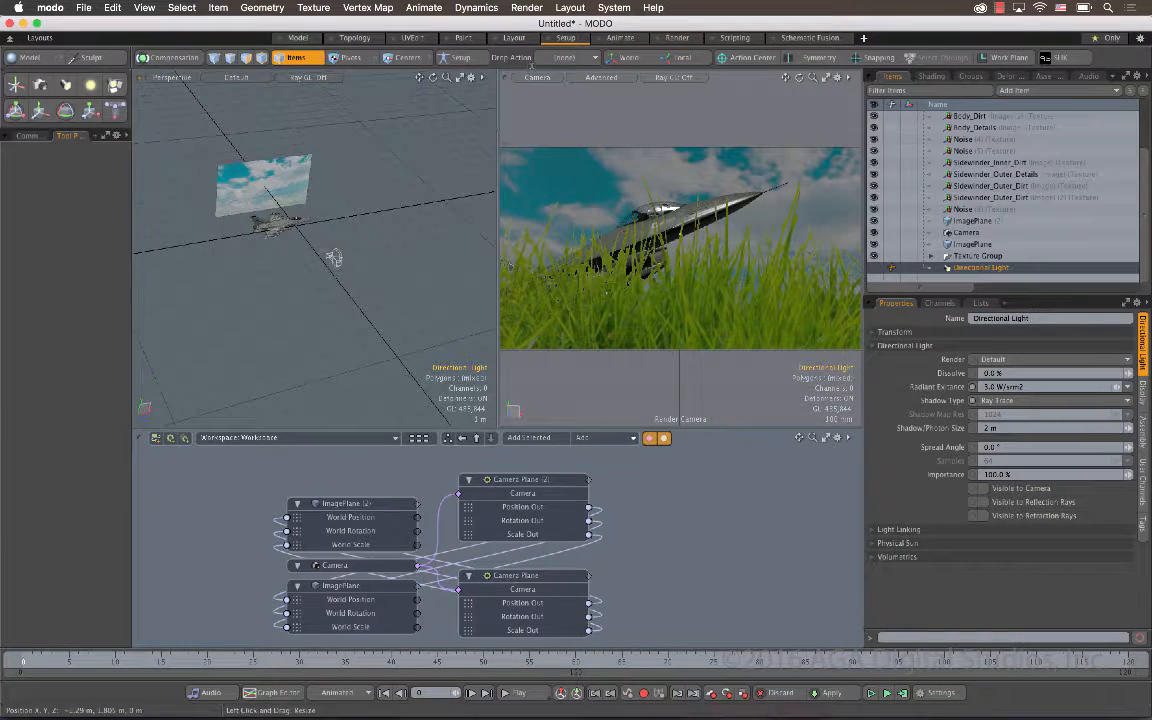
Step: Start the preview render in the Render layout and load the Grass Field preset from the Outdoor environments, returning to the 3D view
{"action": "left_click", "coordinate": [675, 39]}
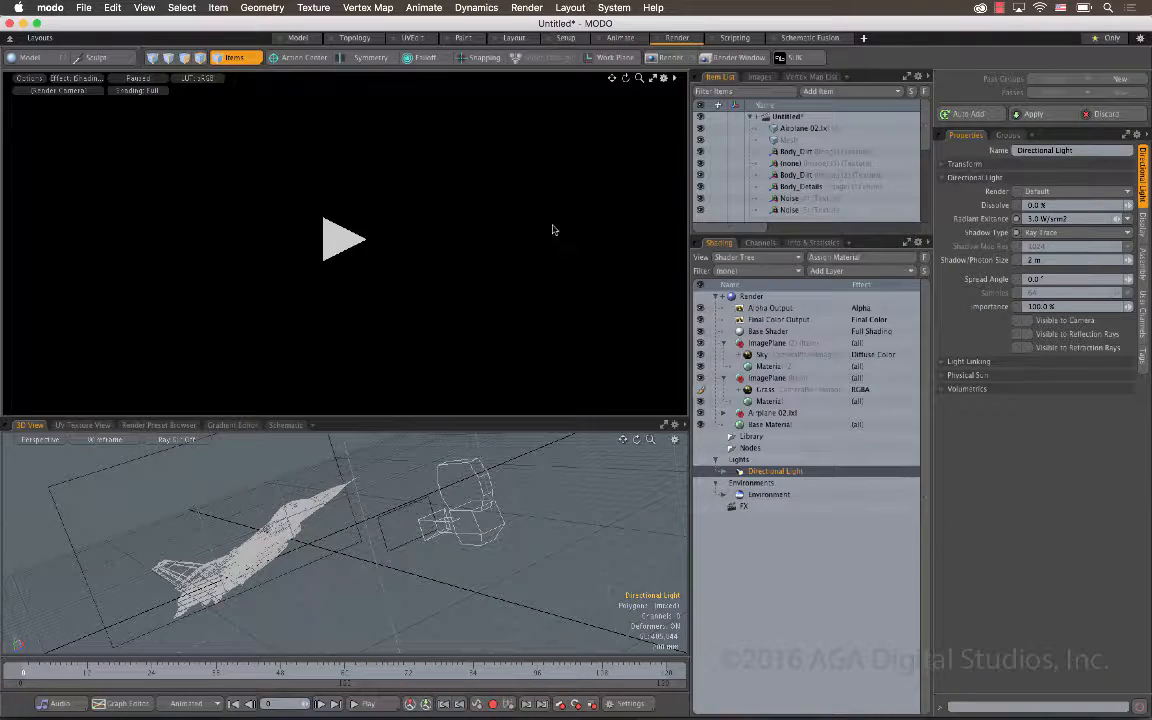
{"action": "left_click", "coordinate": [352, 238]}
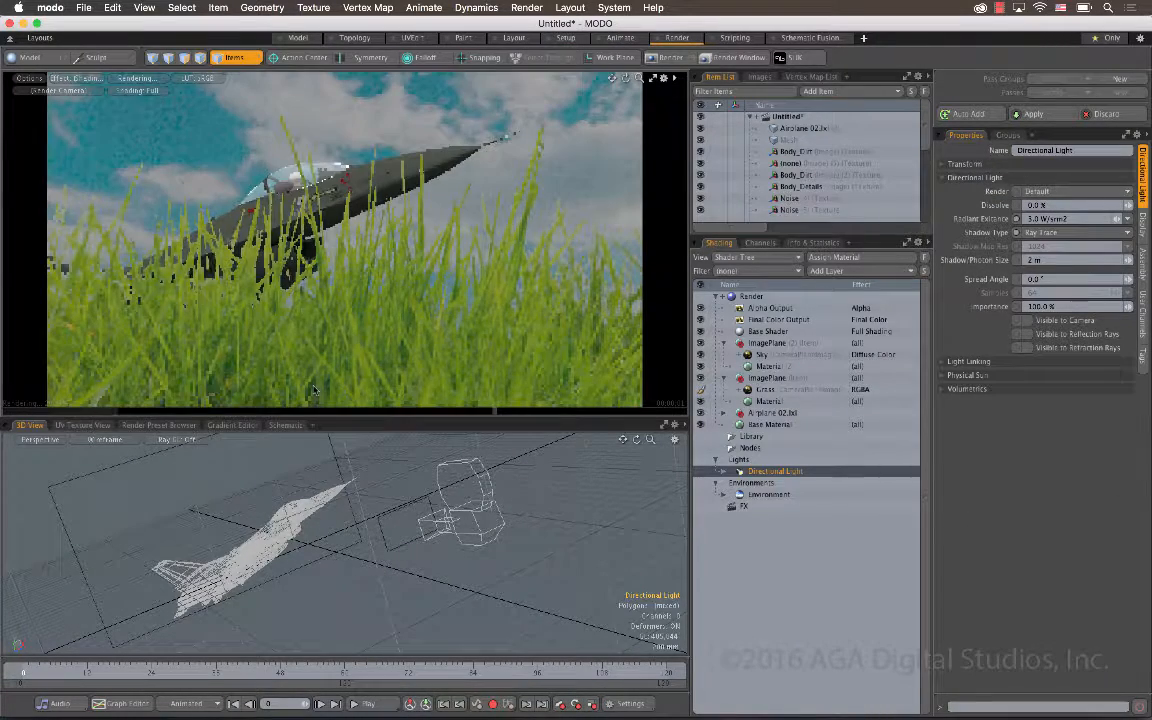
{"action": "left_click", "coordinate": [157, 426]}
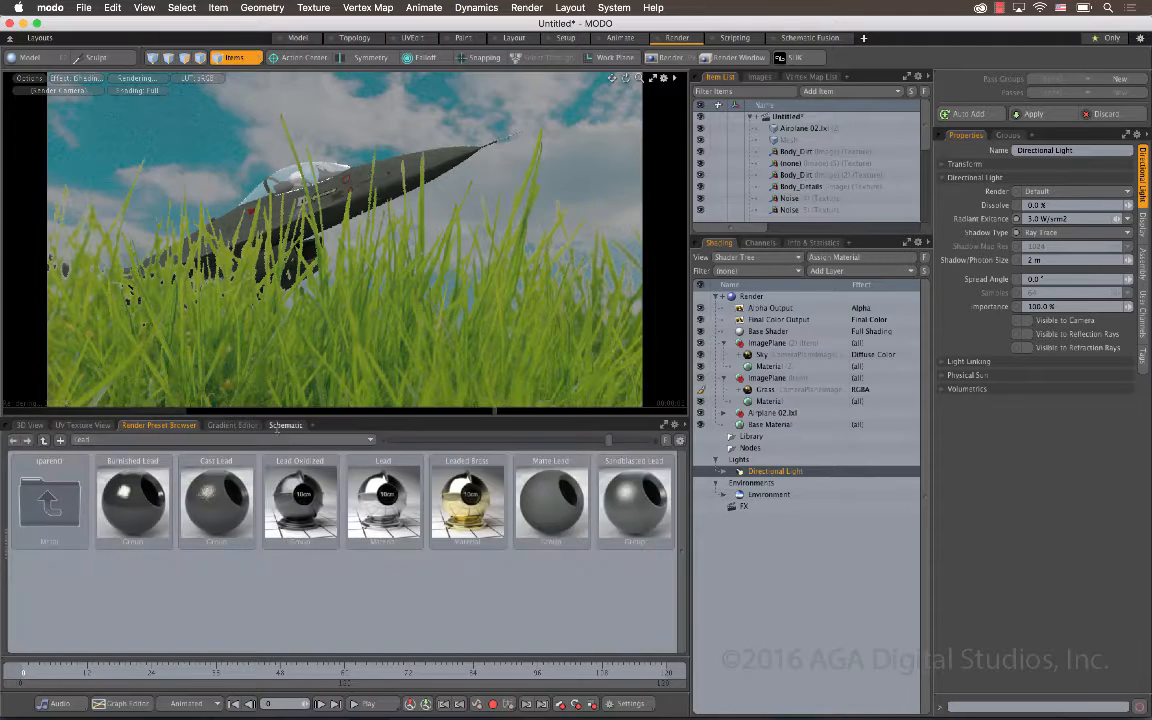
{"action": "left_click", "coordinate": [287, 440]}
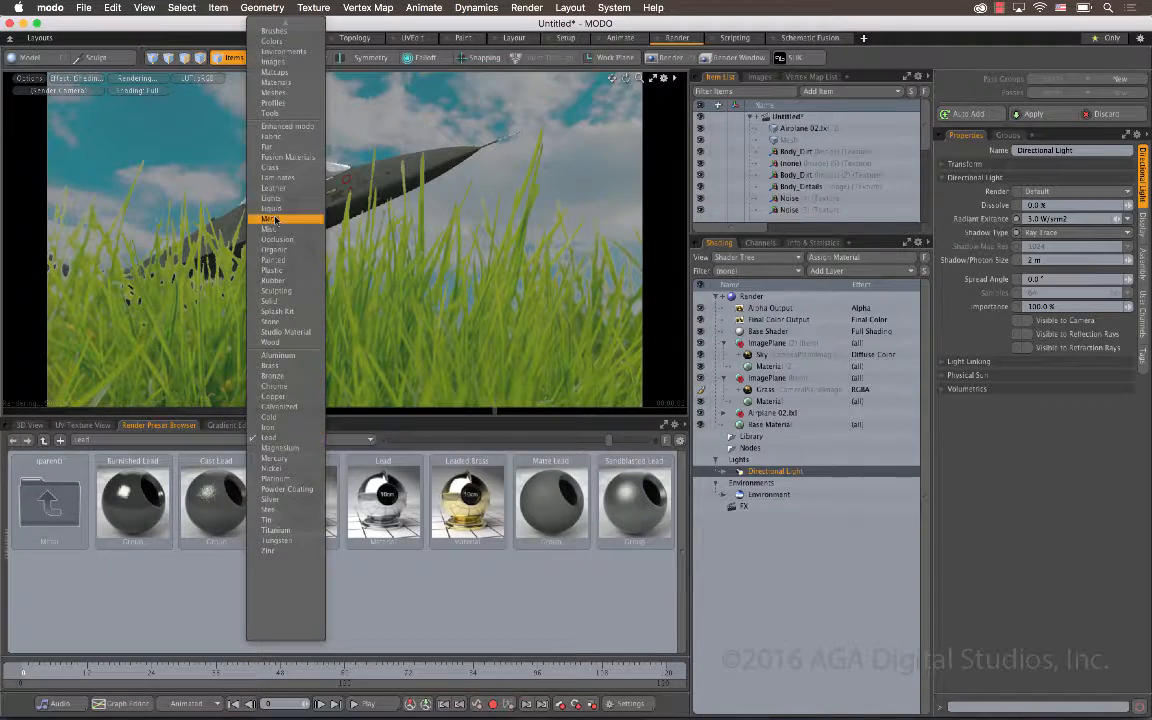
{"action": "left_click", "coordinate": [284, 51]}
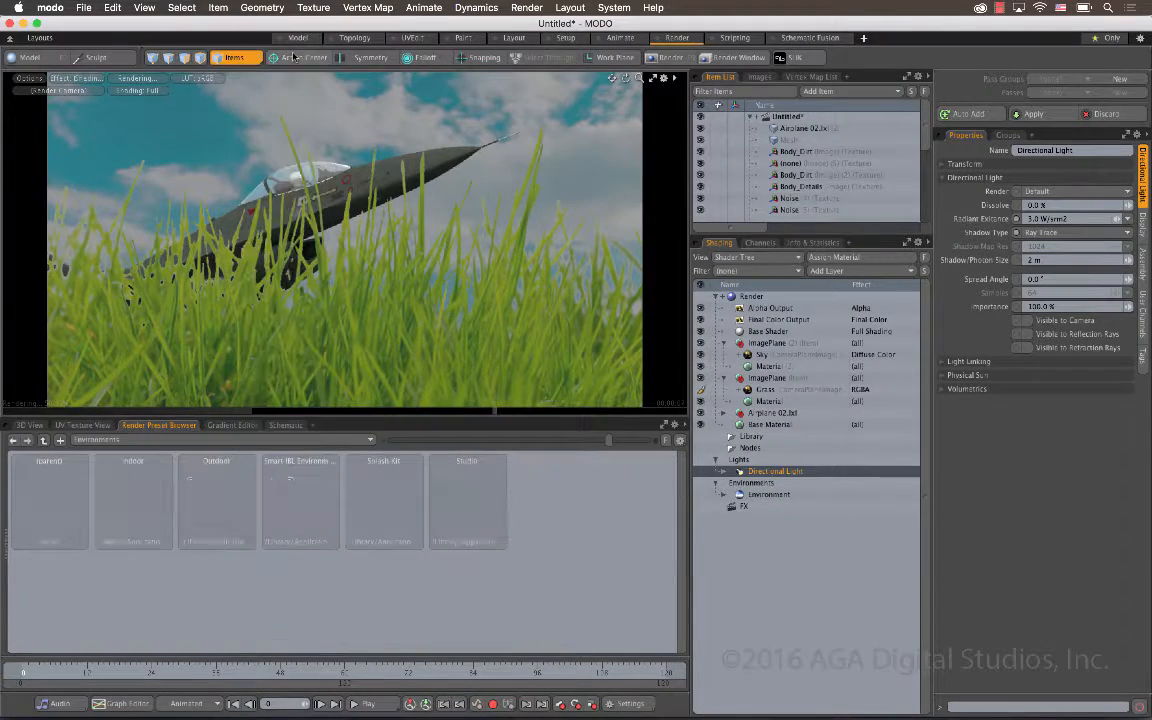
{"action": "double_click", "coordinate": [233, 505]}
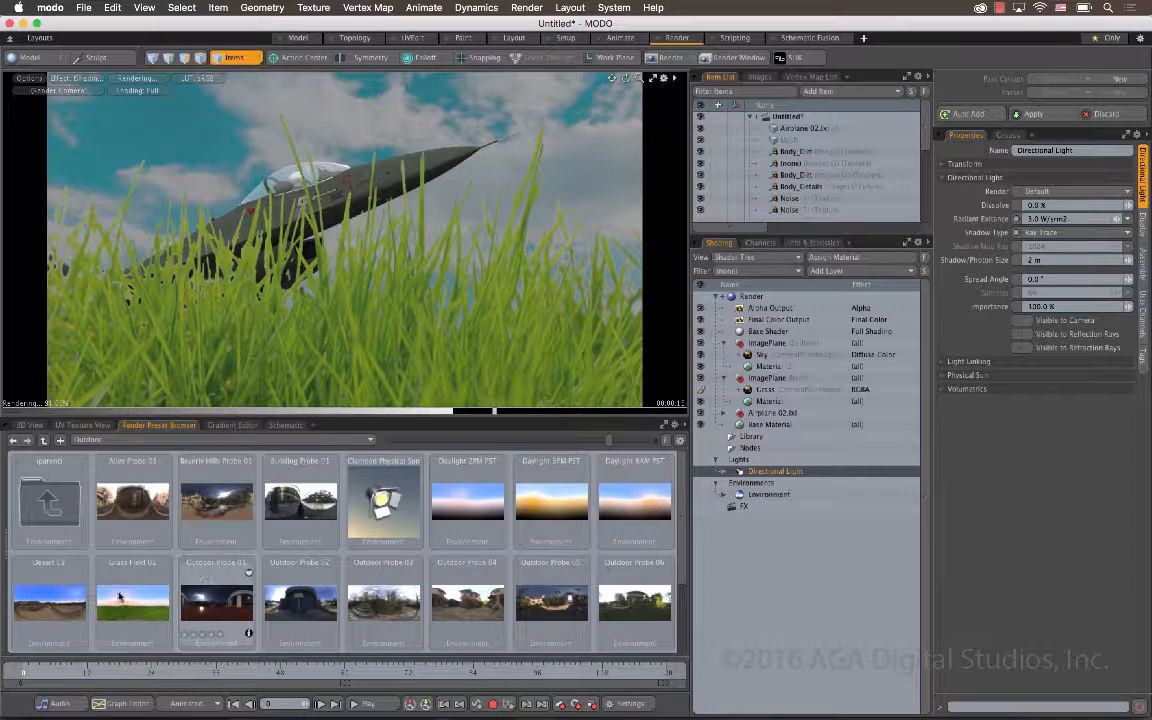
{"action": "double_click", "coordinate": [138, 602]}
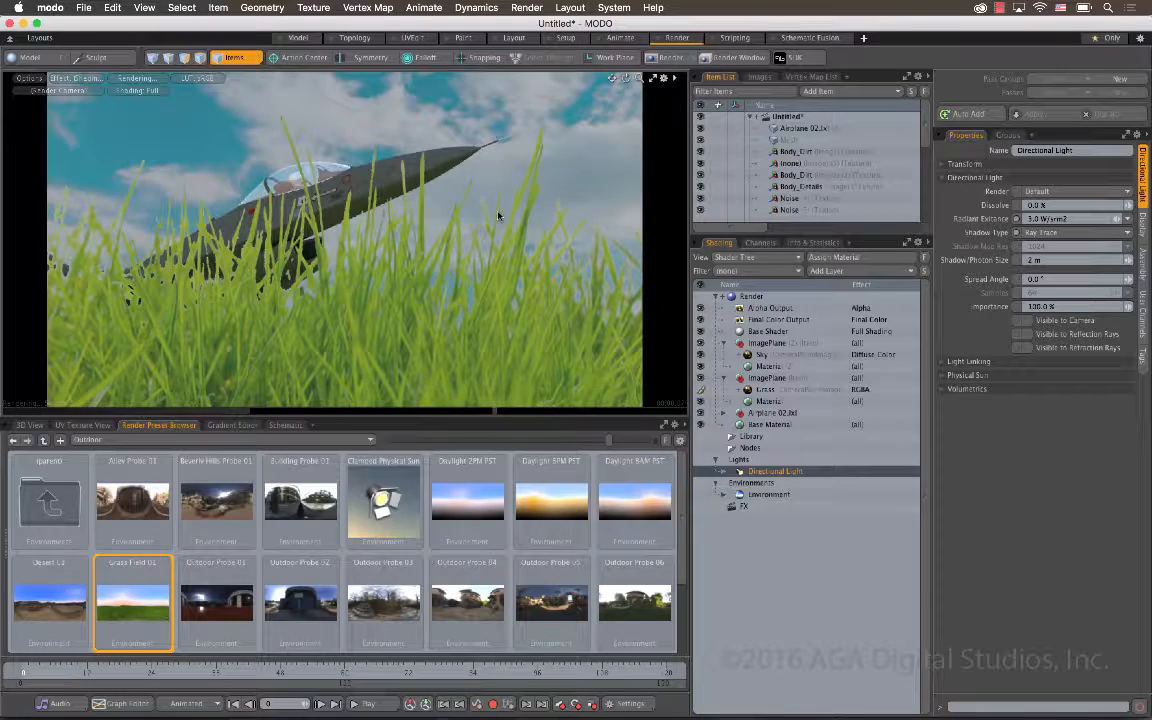
{"action": "left_click", "coordinate": [29, 425]}
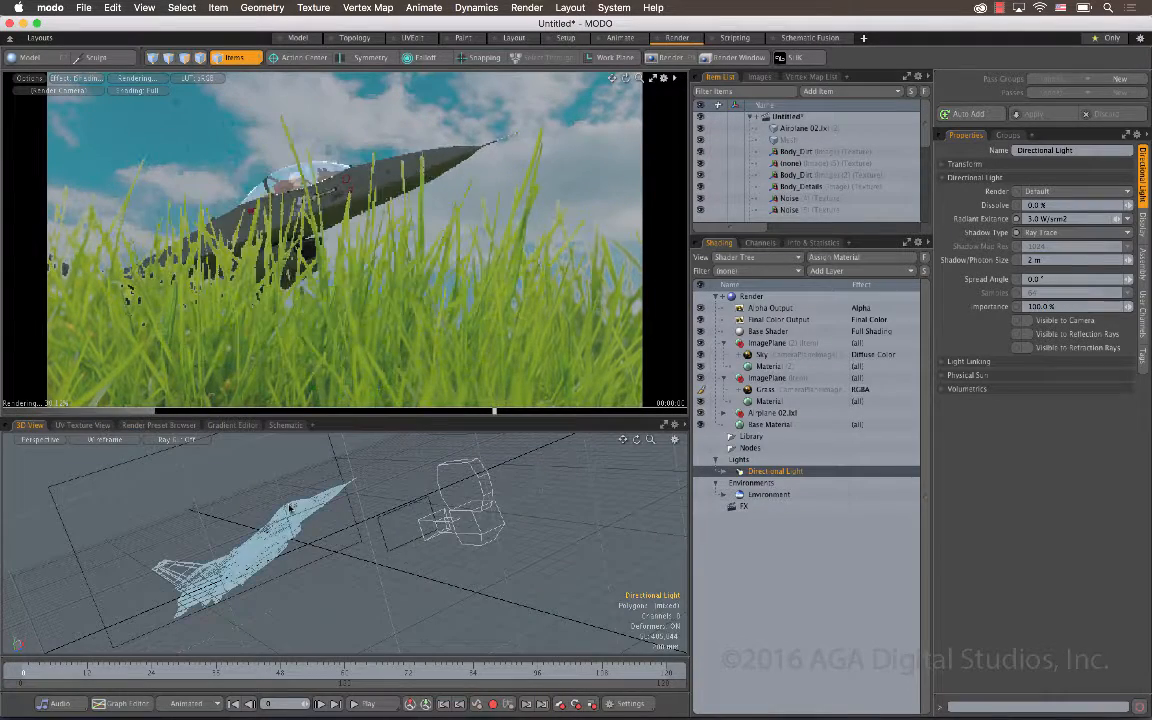
Step: Set the Sky texture's Gamma to 0.5 in the shader tree
{"action": "left_click", "coordinate": [790, 356]}
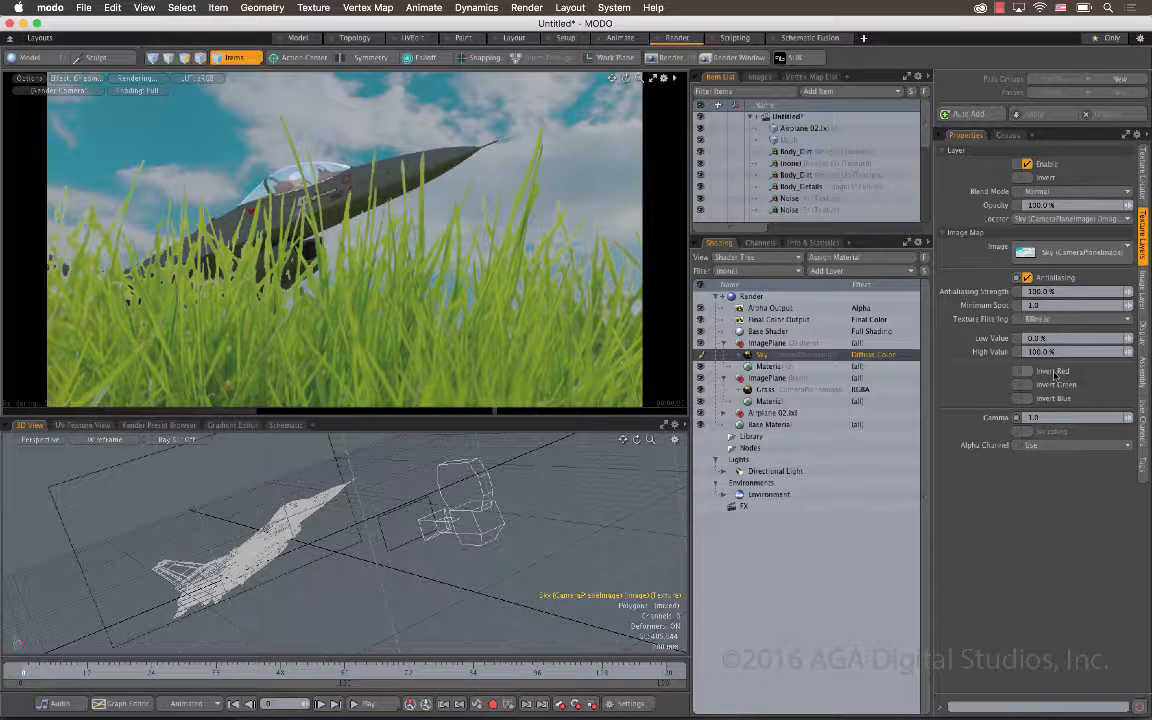
{"action": "left_click", "coordinate": [1059, 418]}
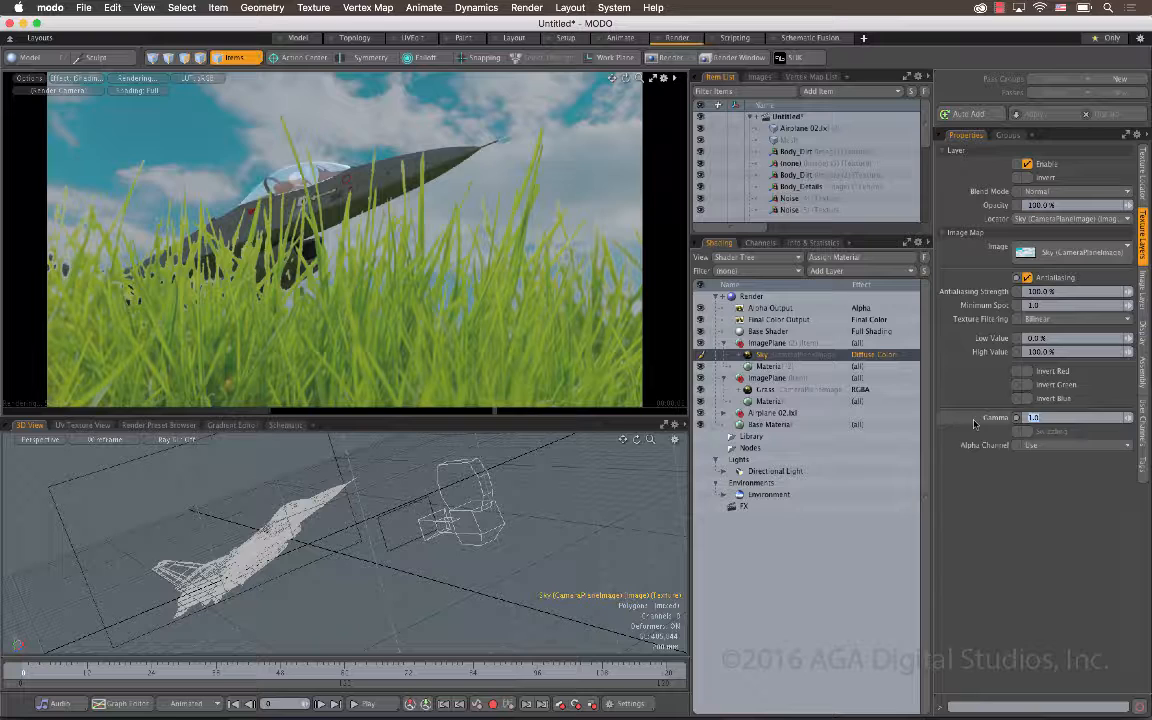
{"action": "type", "text": ".5"}
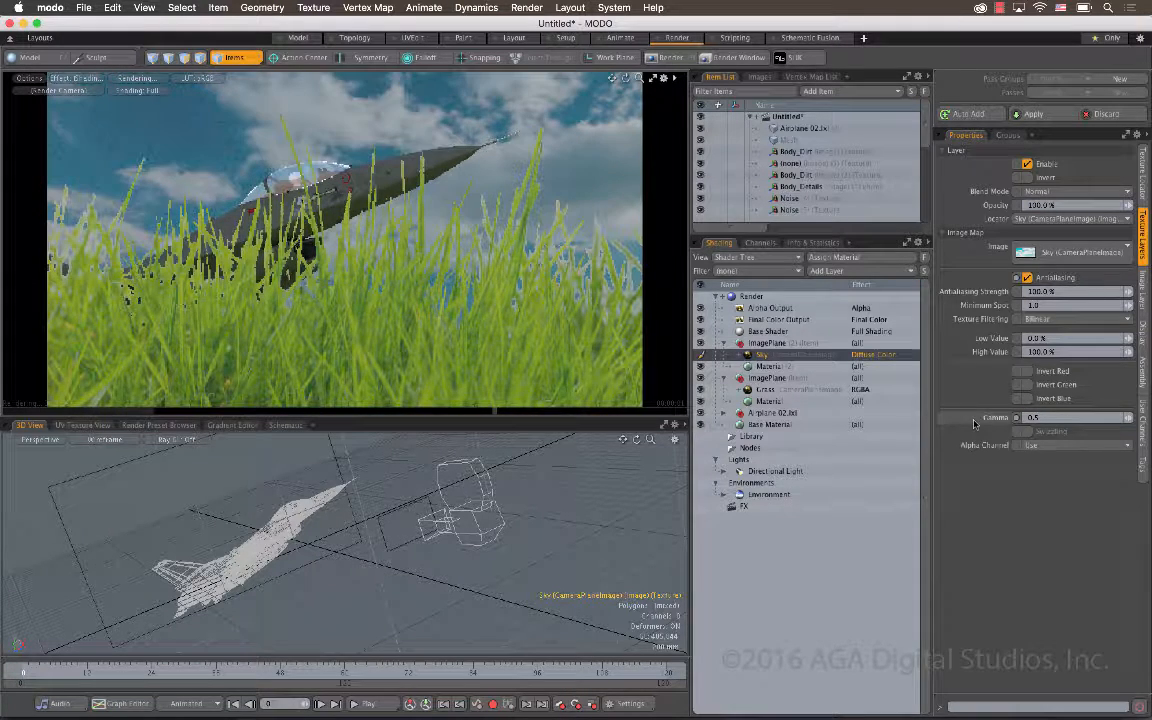
Step: Set the Sky texture's High Value to 125% and its Low Value to -20%
{"action": "left_click", "coordinate": [1065, 354]}
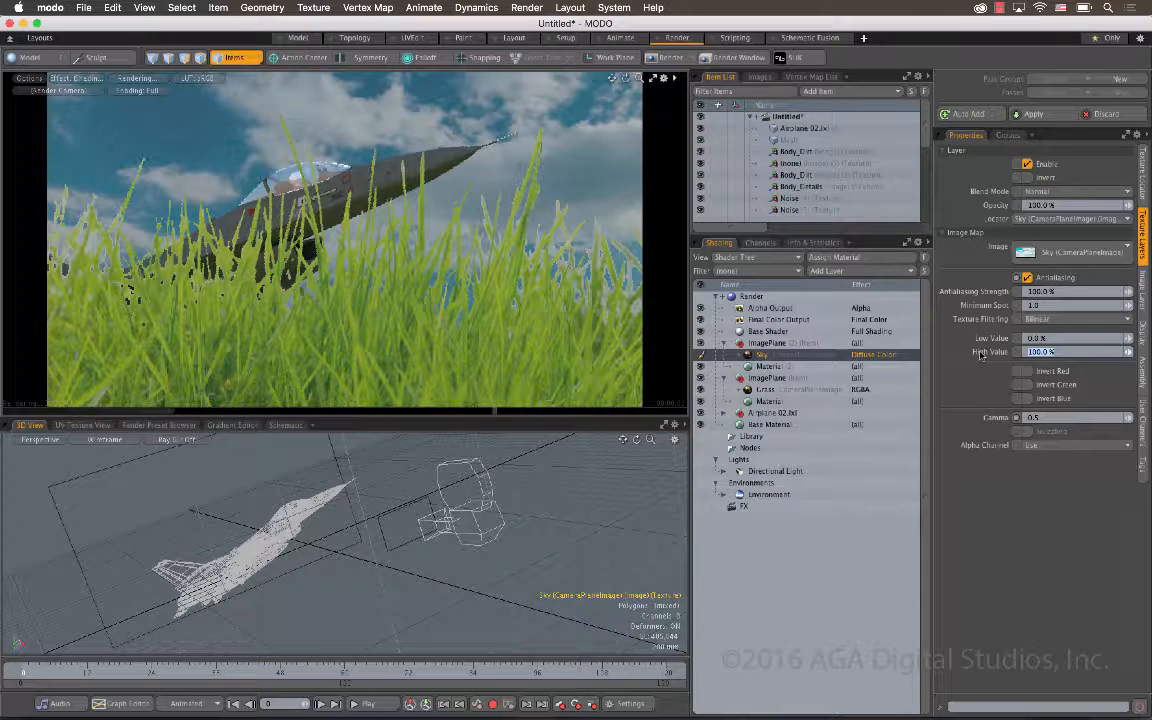
{"action": "type", "text": "125"}
{"action": "key", "text": "Return"}
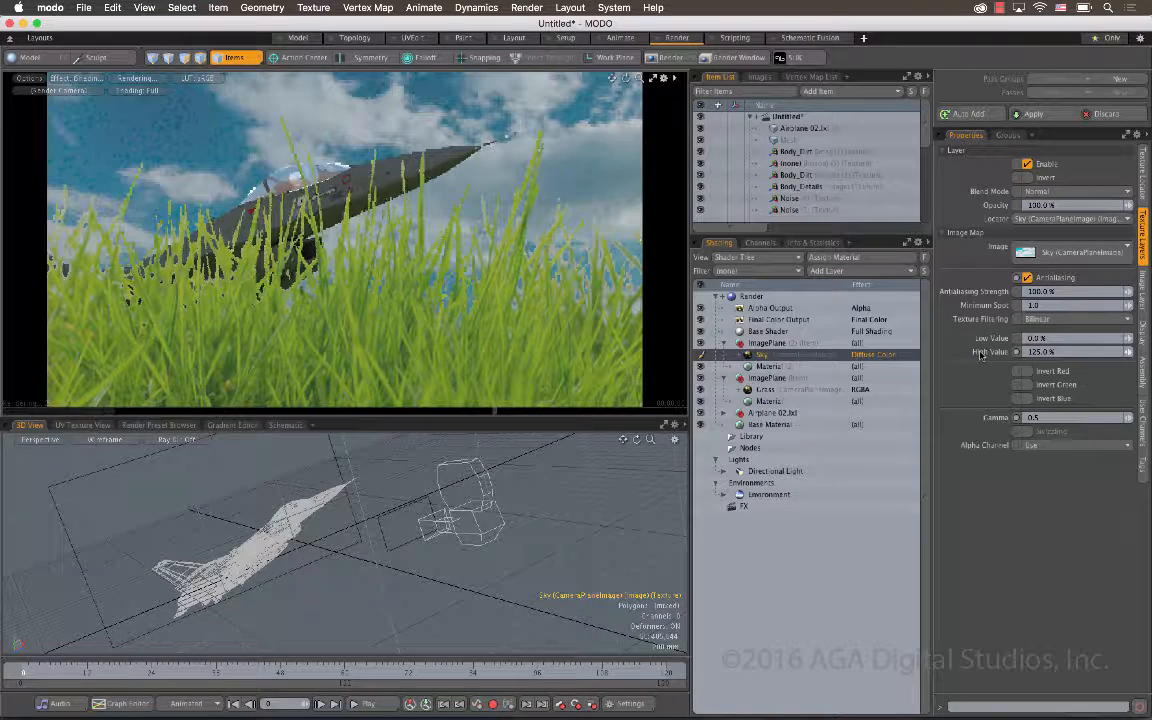
{"action": "left_click", "coordinate": [1065, 339]}
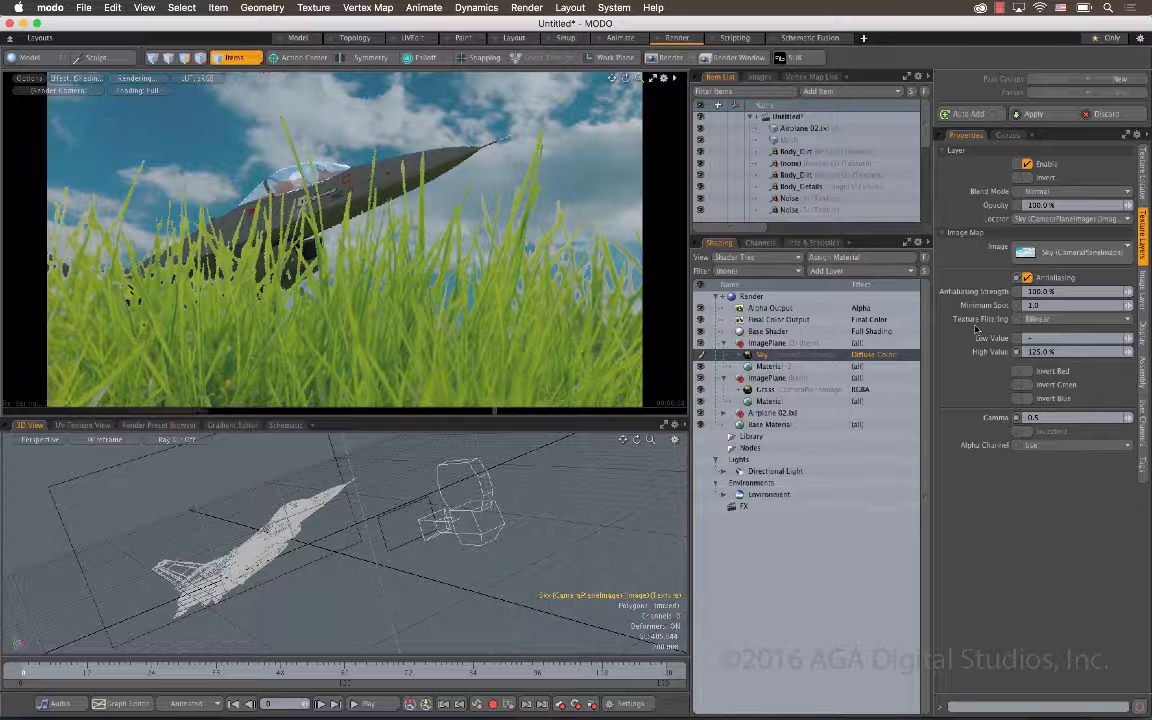
{"action": "key", "text": "Return"}
{"action": "key", "text": "Return"}
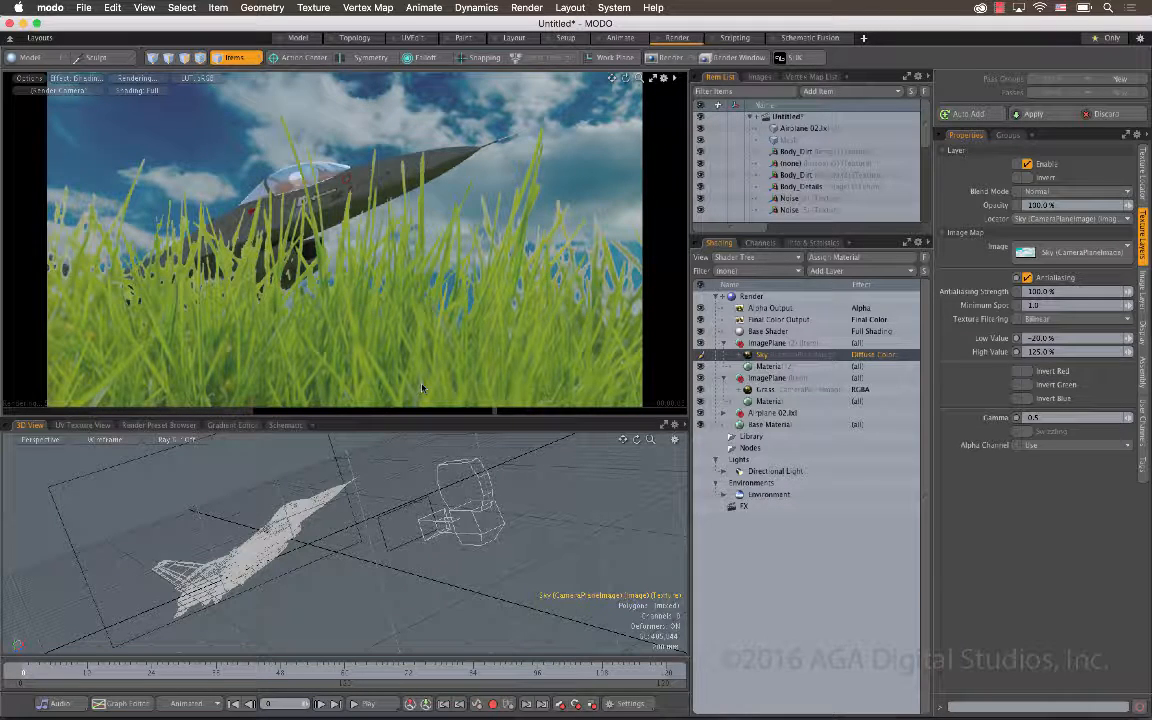
Step: Rotate the airplane so its nose points up toward the camera and raise it above the grass in the preview render
{"action": "left_click", "coordinate": [228, 540]}
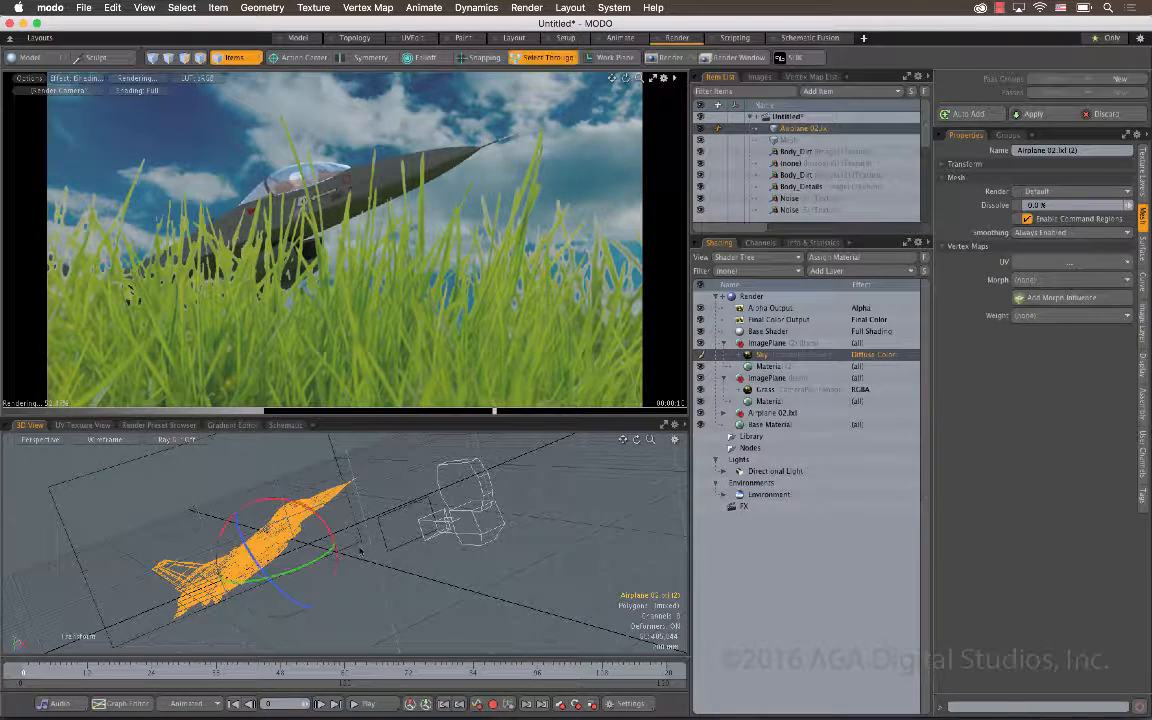
{"action": "left_click_drag", "start_coordinate": [360, 548], "coordinate": [271, 588]}
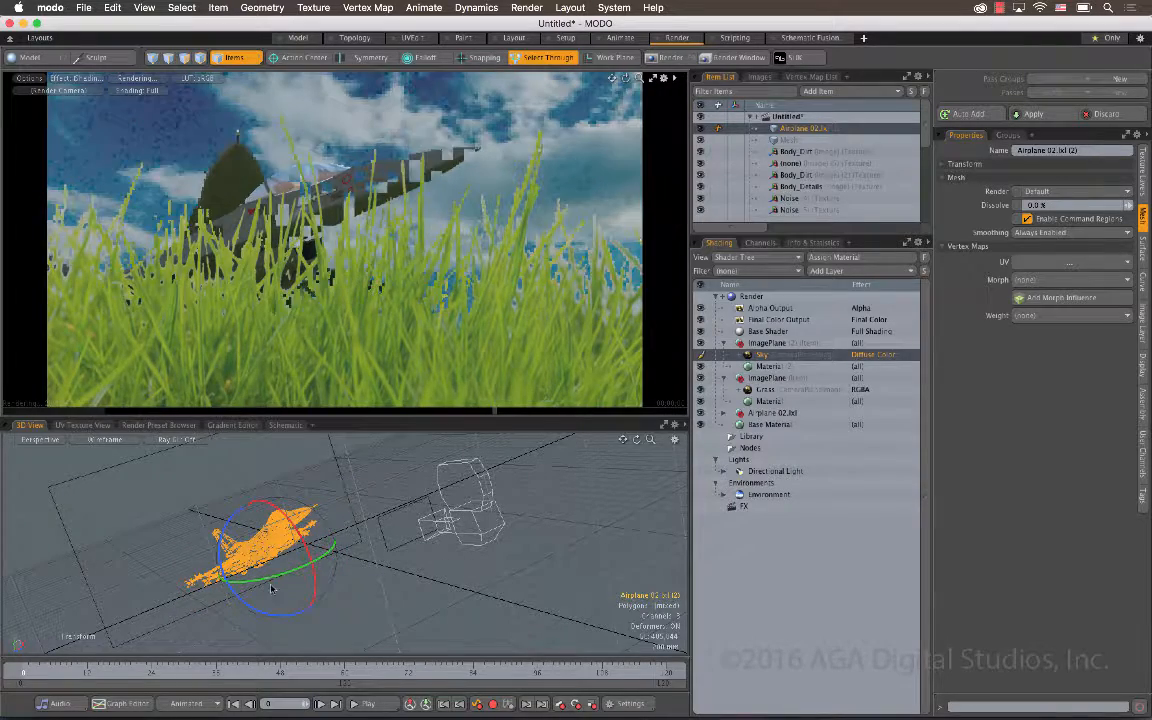
{"action": "key", "text": "w"}
{"action": "left_click_drag", "start_coordinate": [297, 546], "coordinate": [312, 473]}
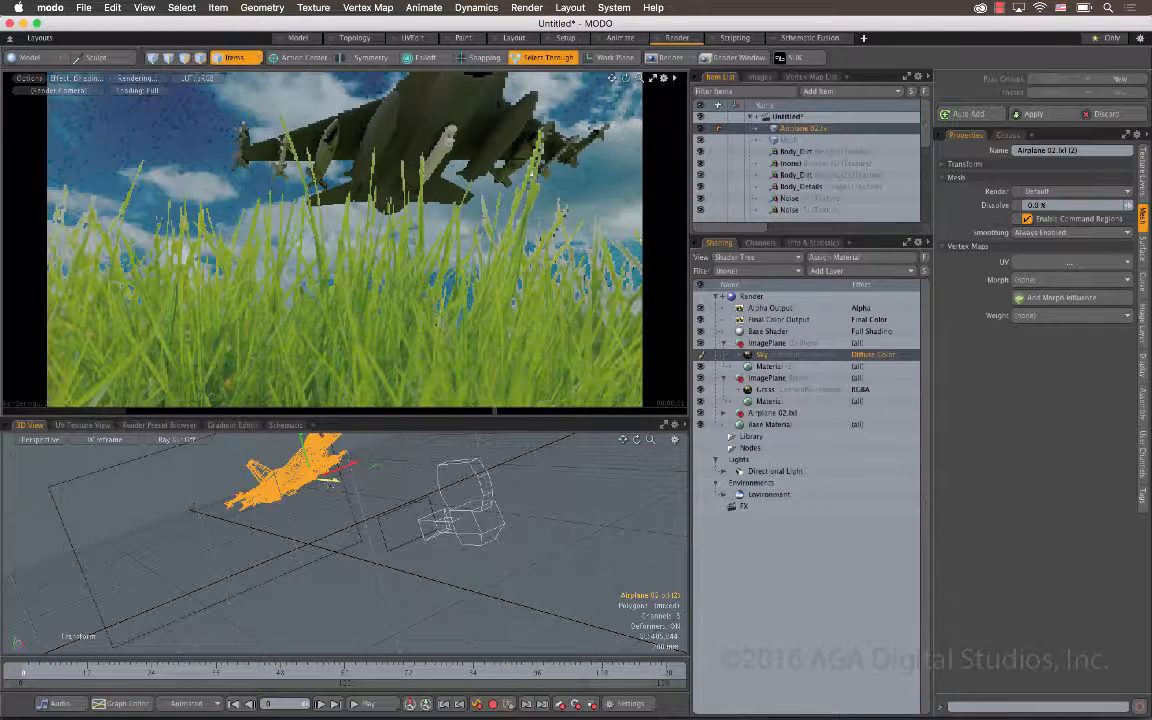
{"action": "left_click_drag", "start_coordinate": [329, 485], "coordinate": [301, 471]}
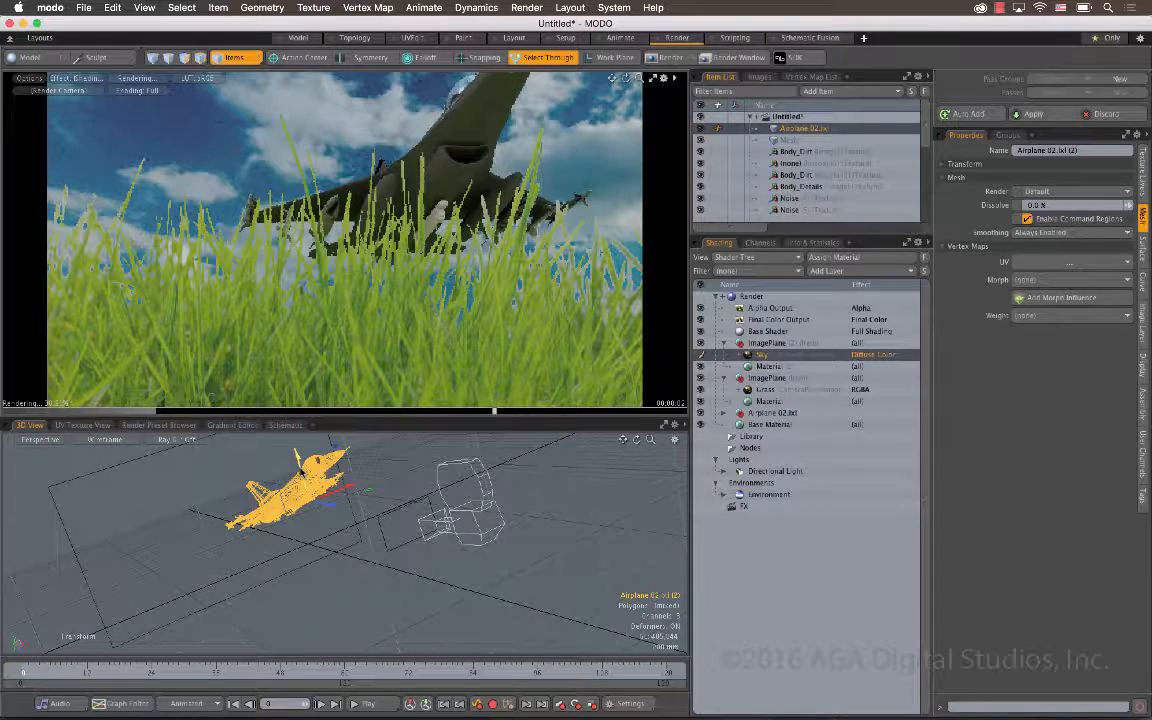
{"action": "mouse_move", "coordinate": [301, 471]}
{"action": "left_mouse_down"}
{"action": "mouse_move", "coordinate": [306, 488]}
{"action": "mouse_move", "coordinate": [301, 476]}
{"action": "left_mouse_up"}
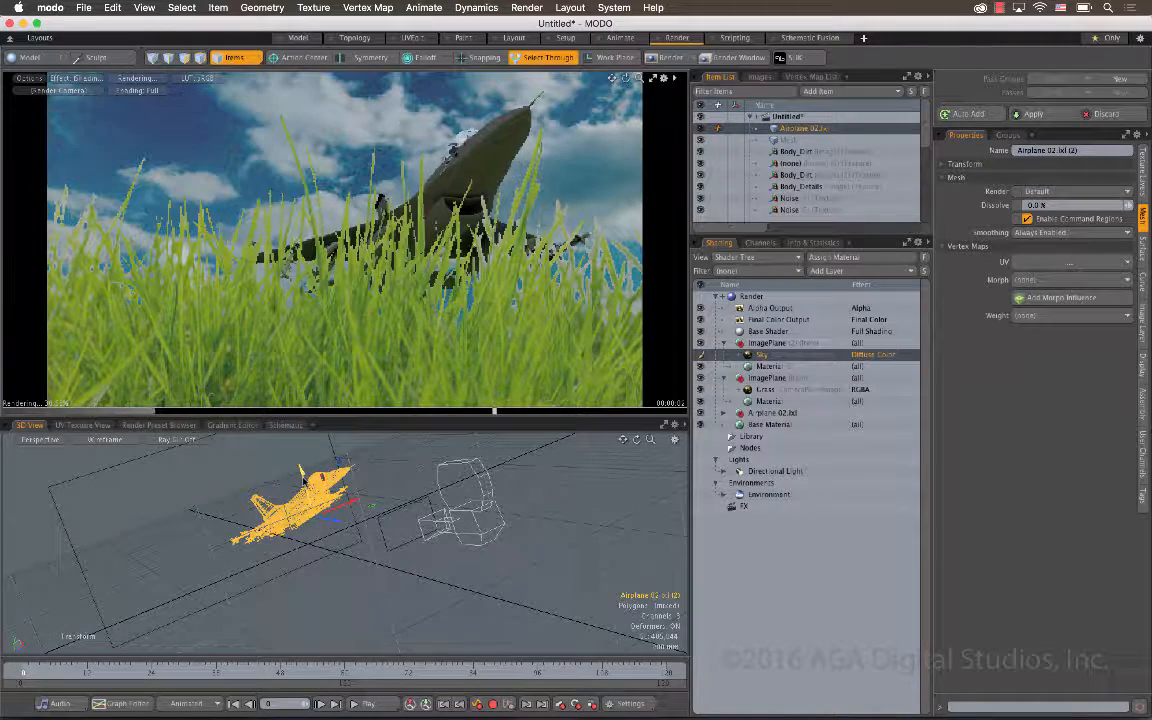